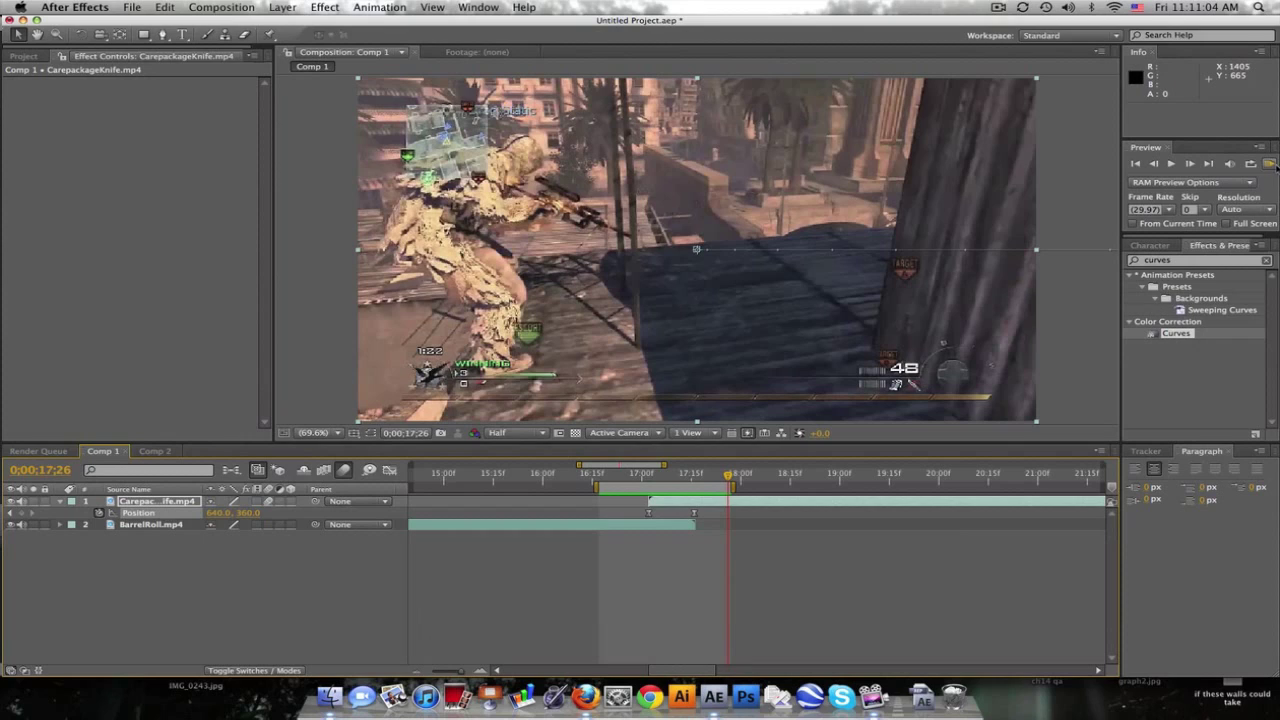
Step: Preview the current transition, then scrub back to 17;00 to inspect it
click(1270, 164)
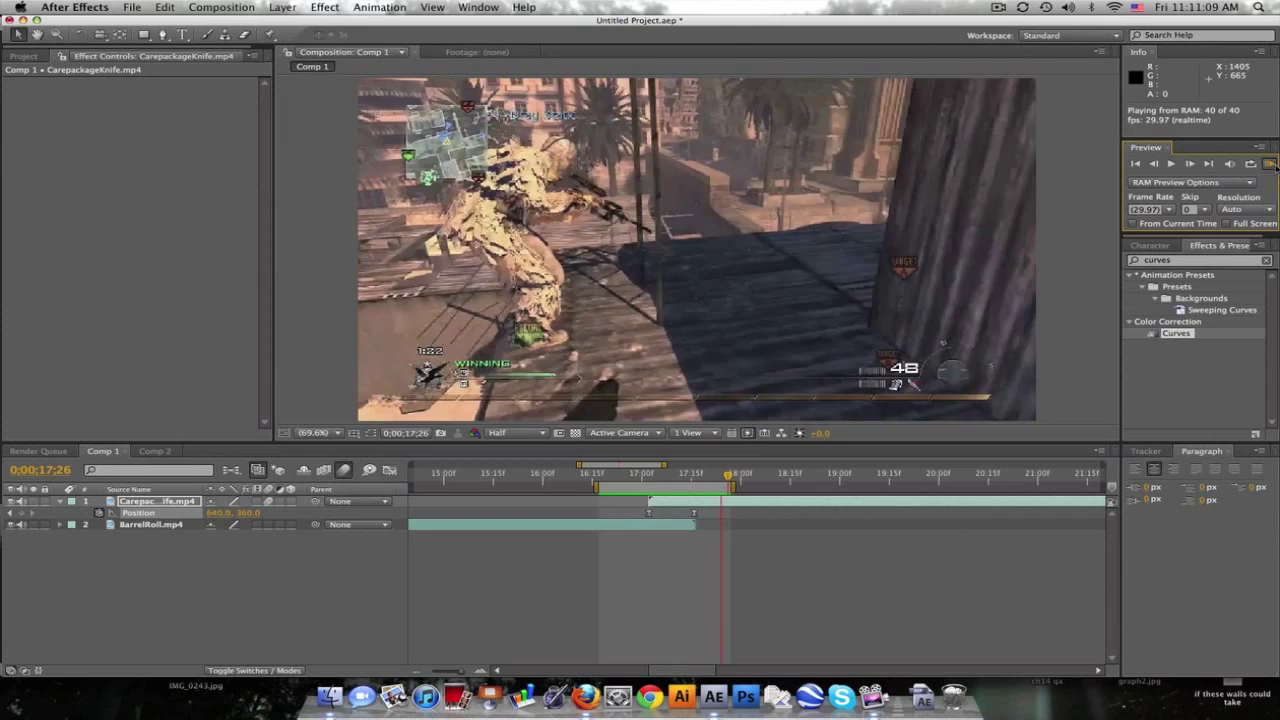
click(1270, 164)
drag(608, 481, 708, 474)
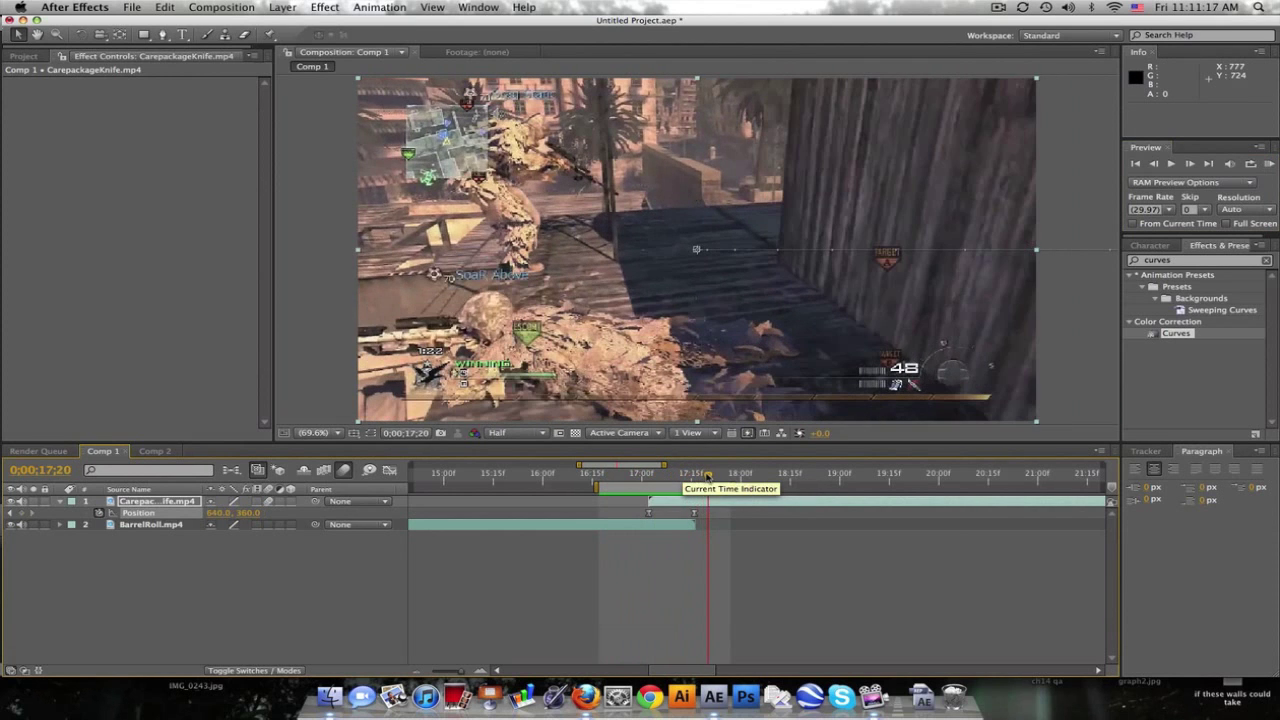
Step: Switch to Comp 2, preview its transition and step through its frames around 9 seconds
click(155, 451)
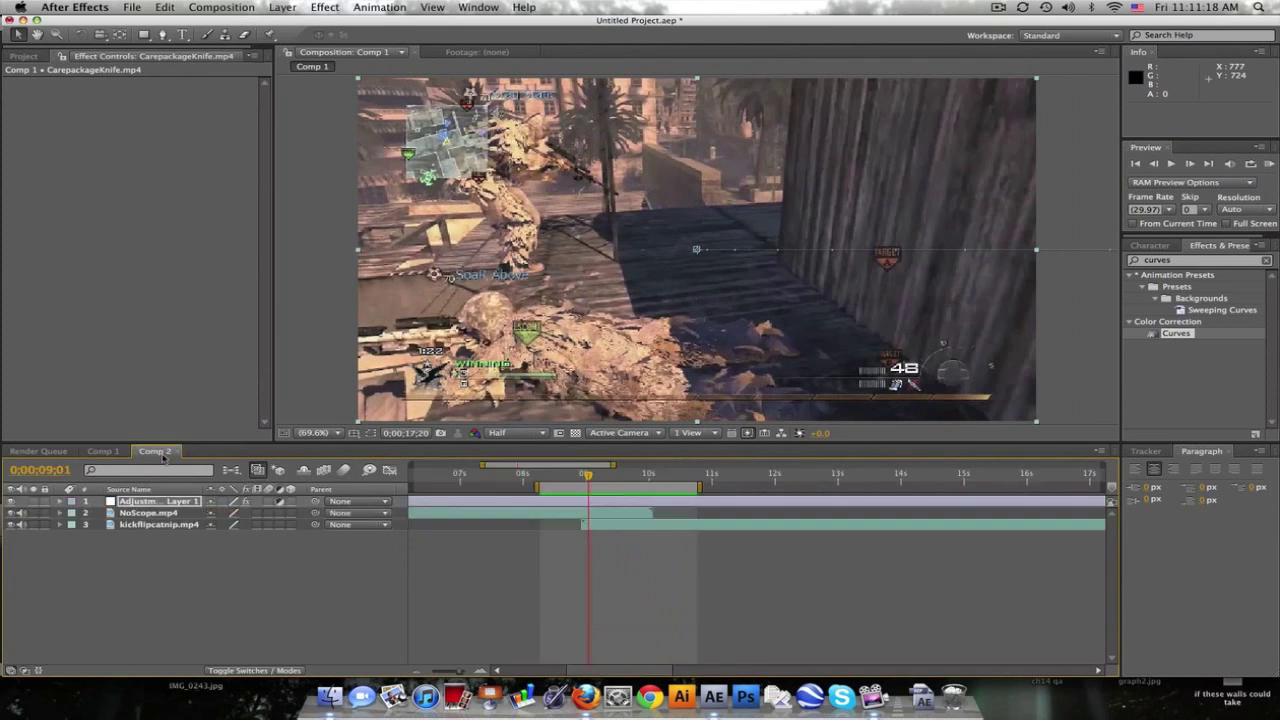
click(1269, 164)
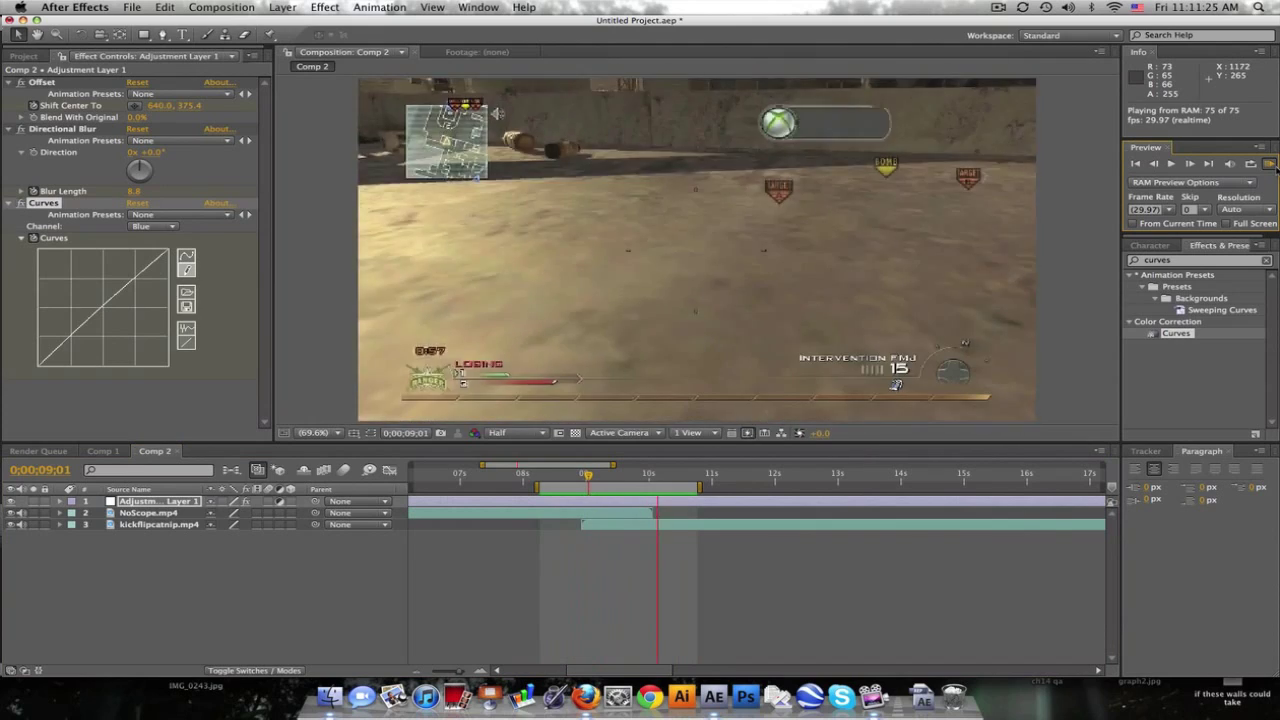
click(729, 507)
click(581, 475)
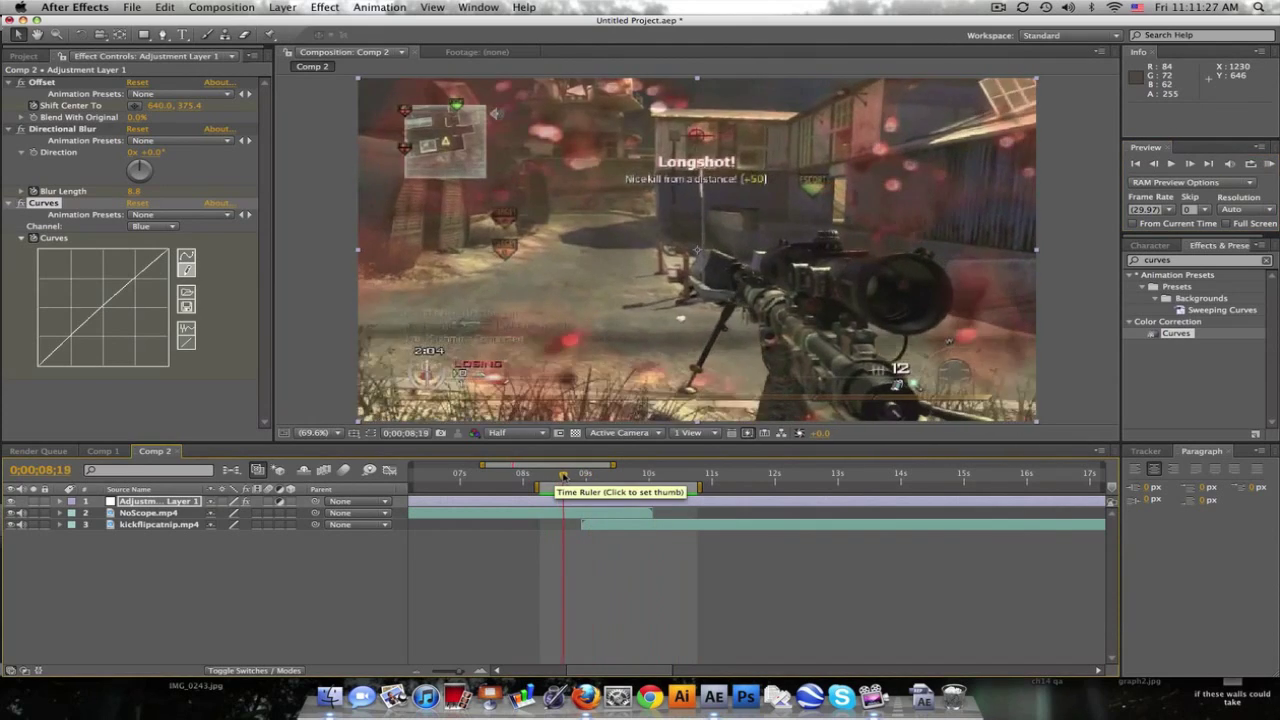
drag(581, 475, 672, 475)
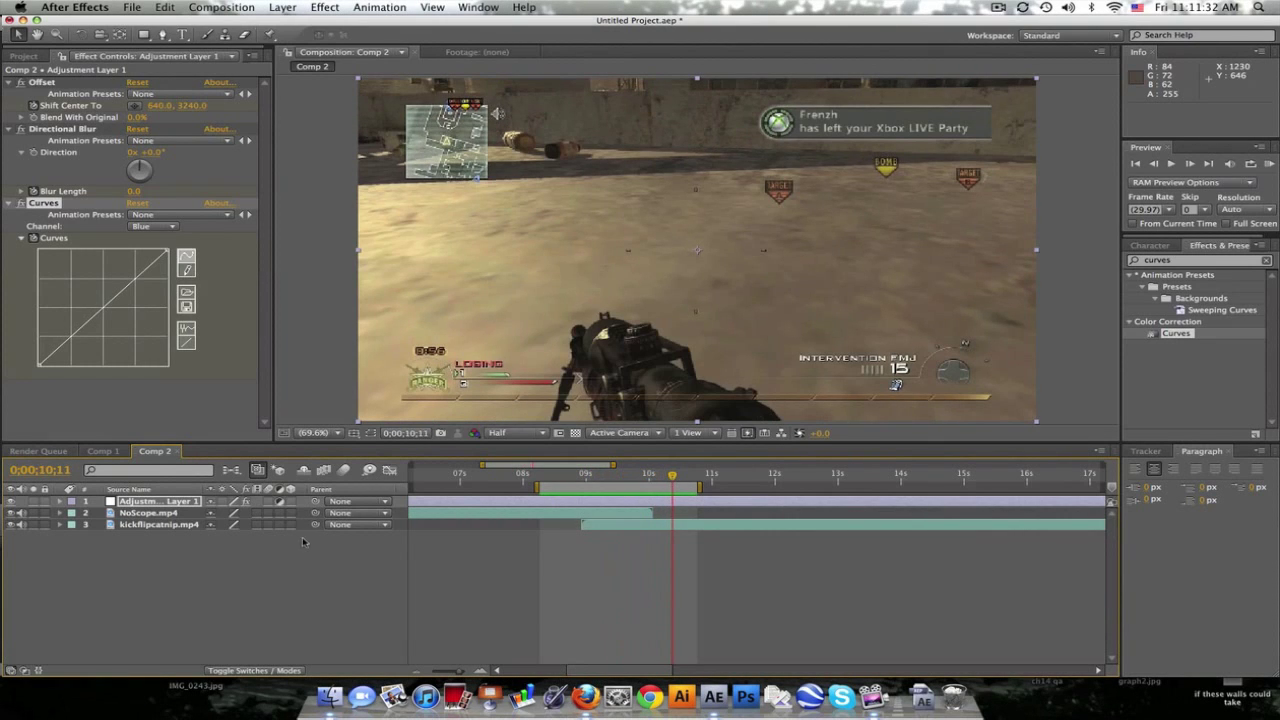
click(221, 7)
Step: Create Comp 3 with the default HDV/HDTV 720 29.97 settings and return to it
click(235, 34)
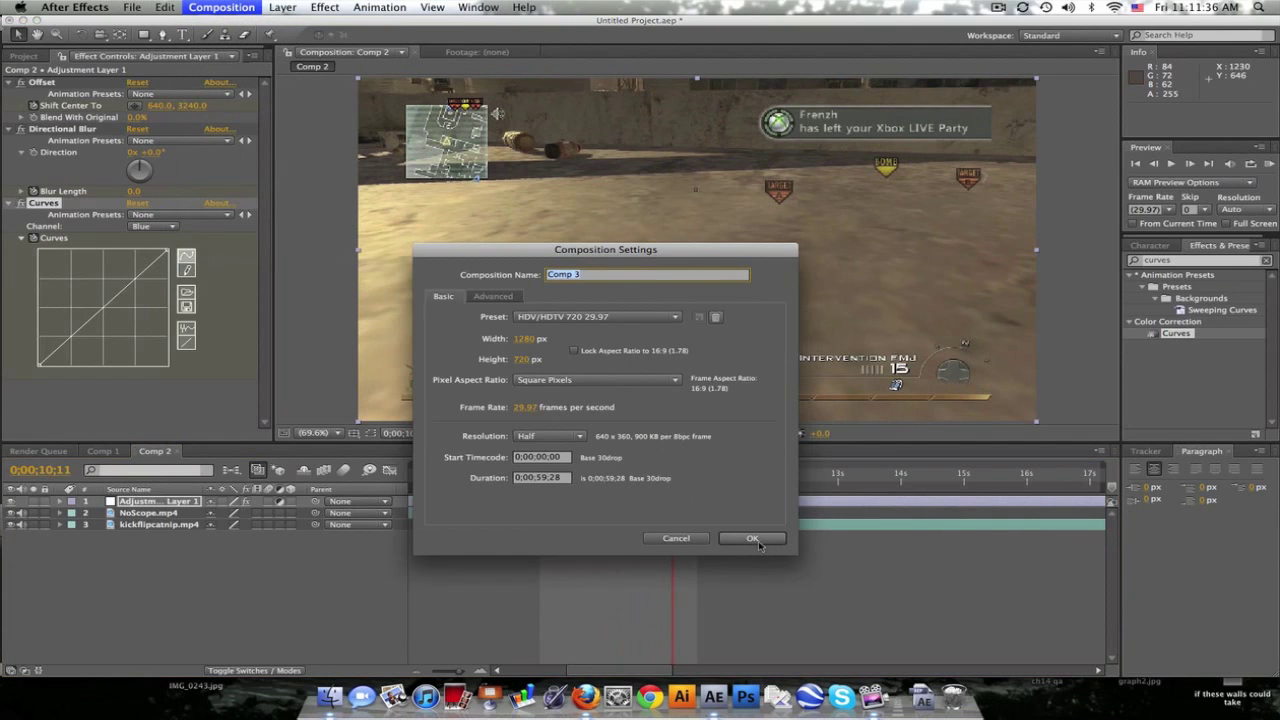
click(760, 540)
click(30, 55)
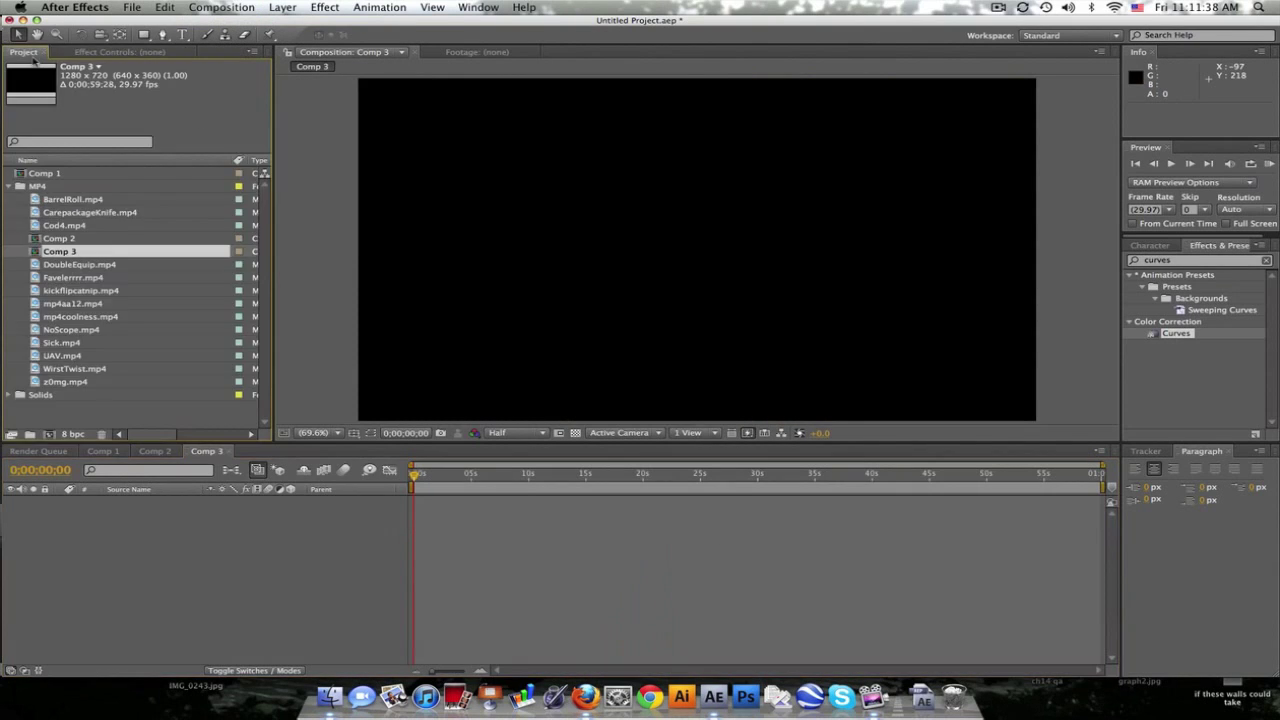
click(155, 421)
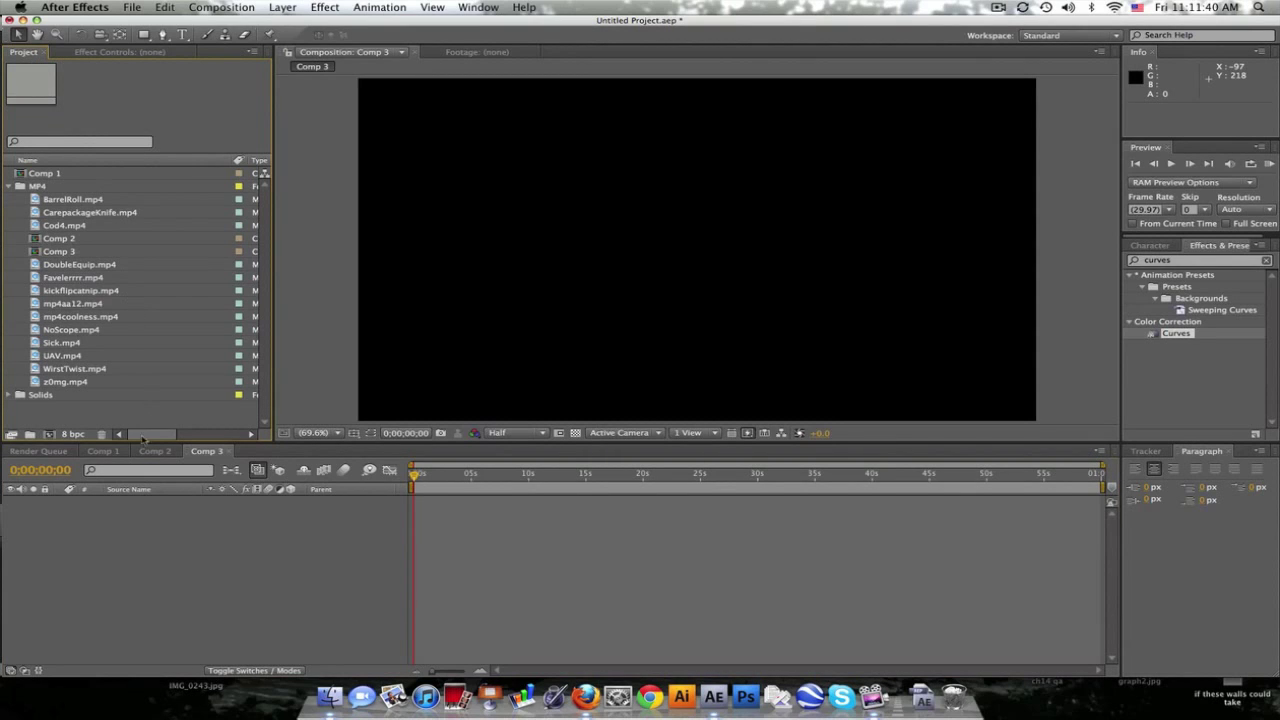
click(102, 451)
click(203, 451)
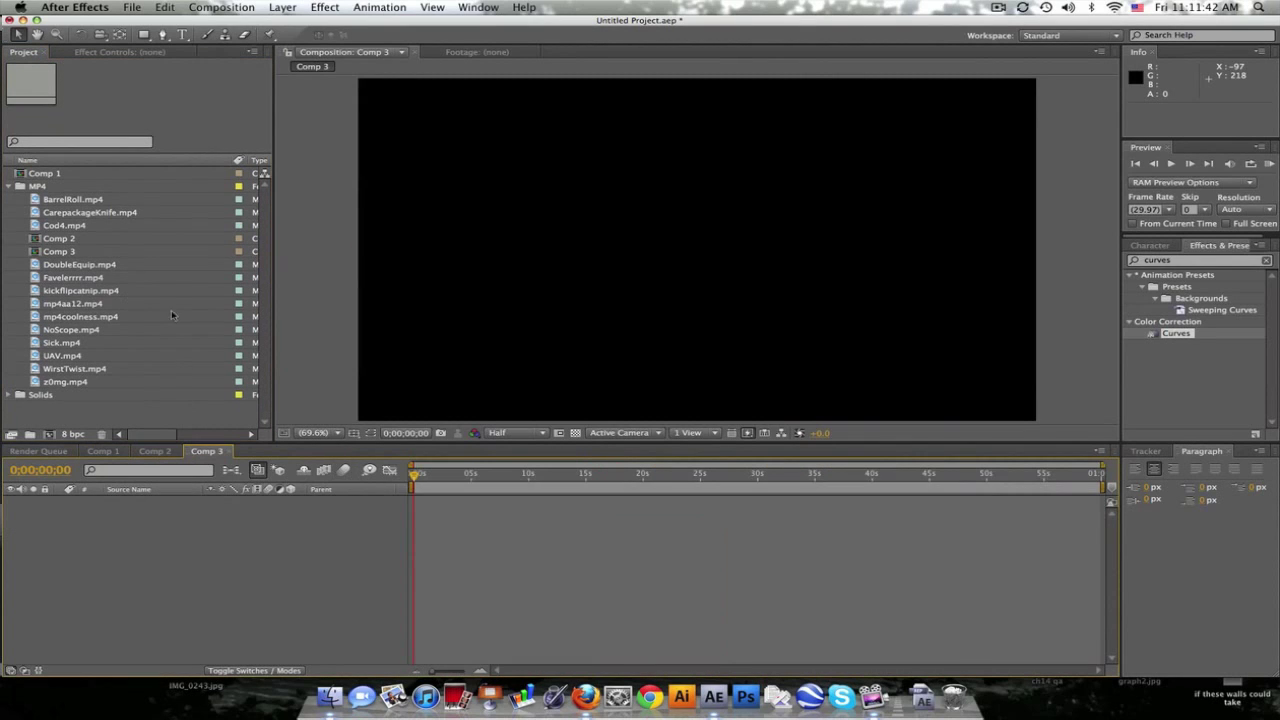
Step: Add CarepackageKnife.mp4 and BarrelRoll.mp4 to Comp 3, shifting CarepackageKnife to start later
drag(97, 212, 214, 551)
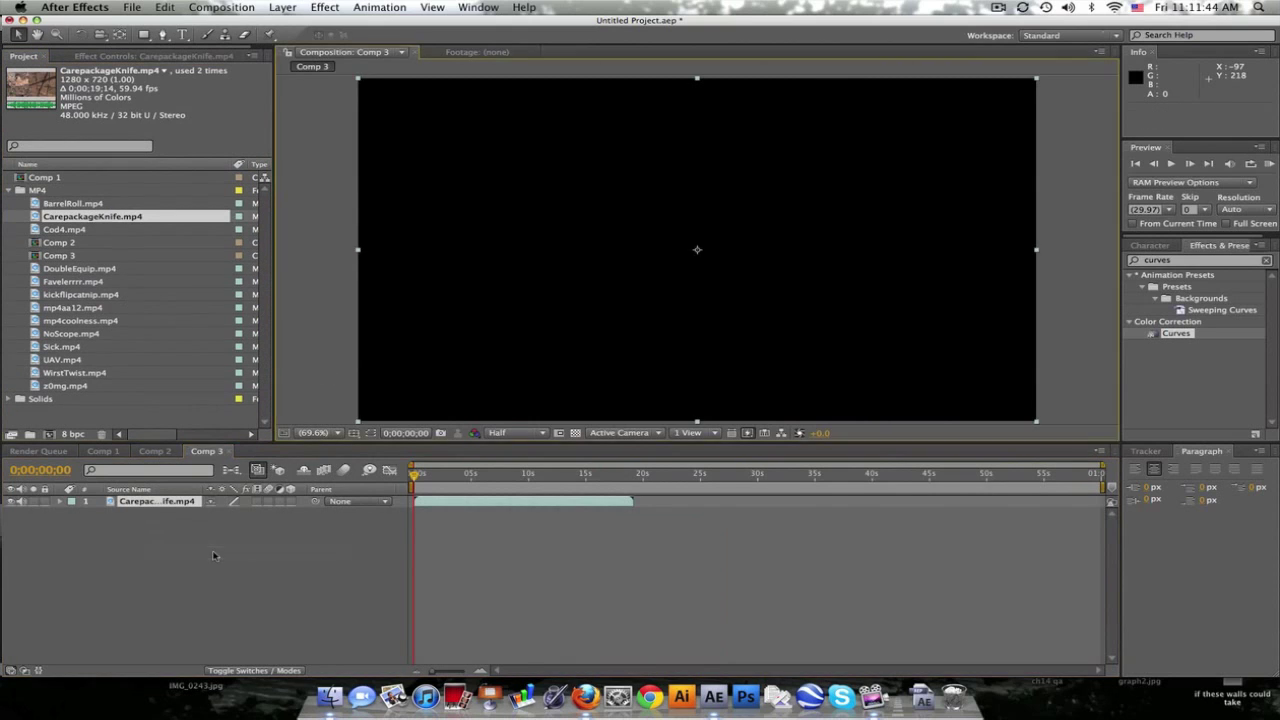
drag(75, 203, 185, 503)
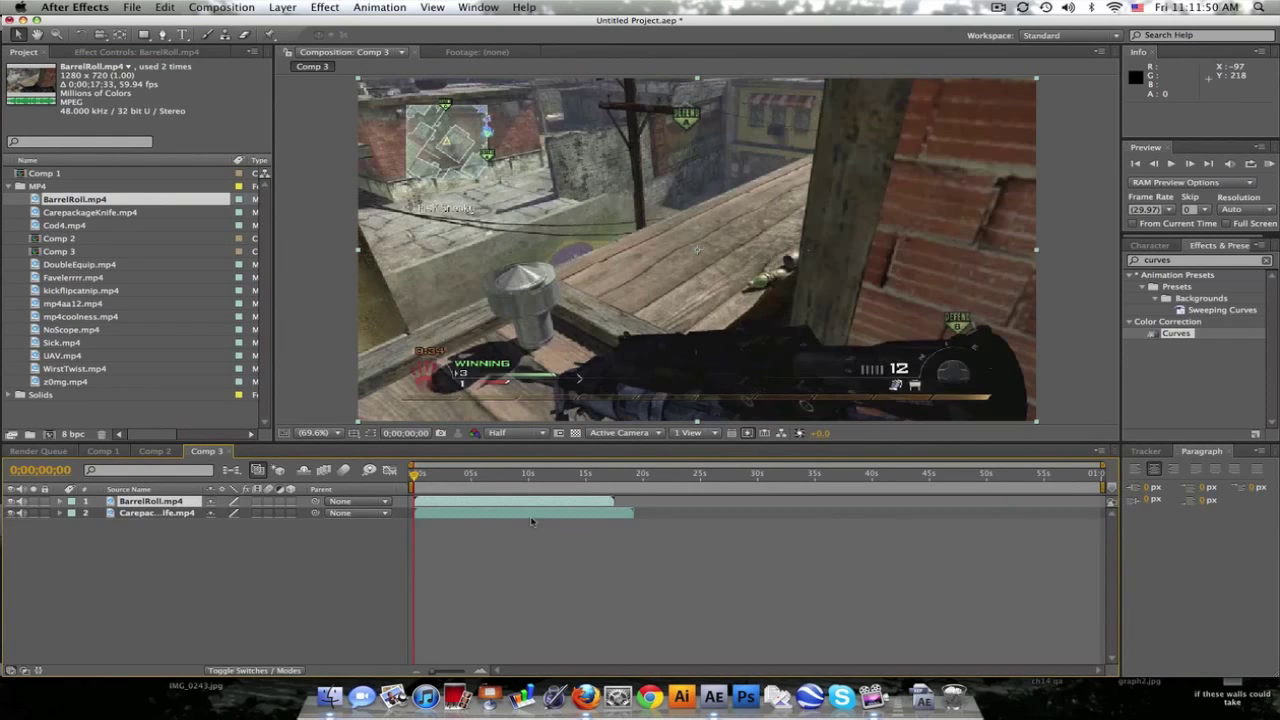
drag(428, 515, 617, 516)
Step: Start CarepackageKnife.mp4 at 16;28 and move it above BarrelRoll.mp4 in the stack
drag(413, 463, 463, 463)
click(547, 476)
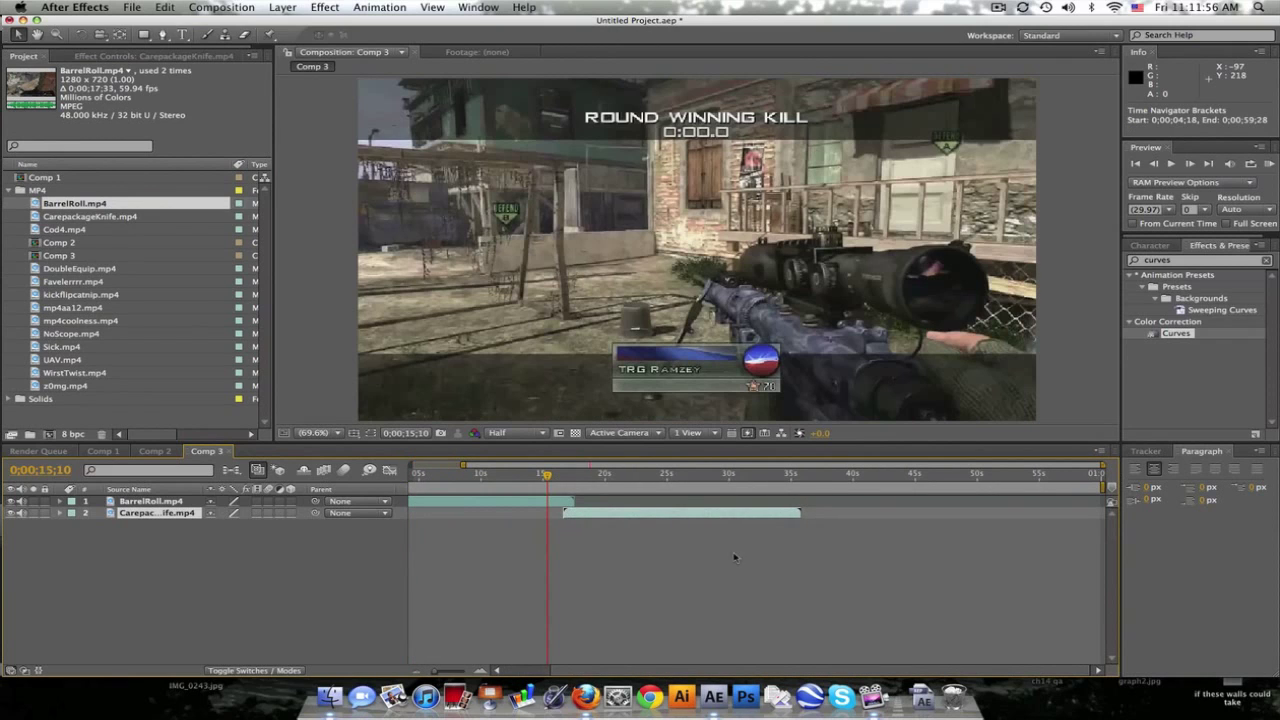
click(598, 476)
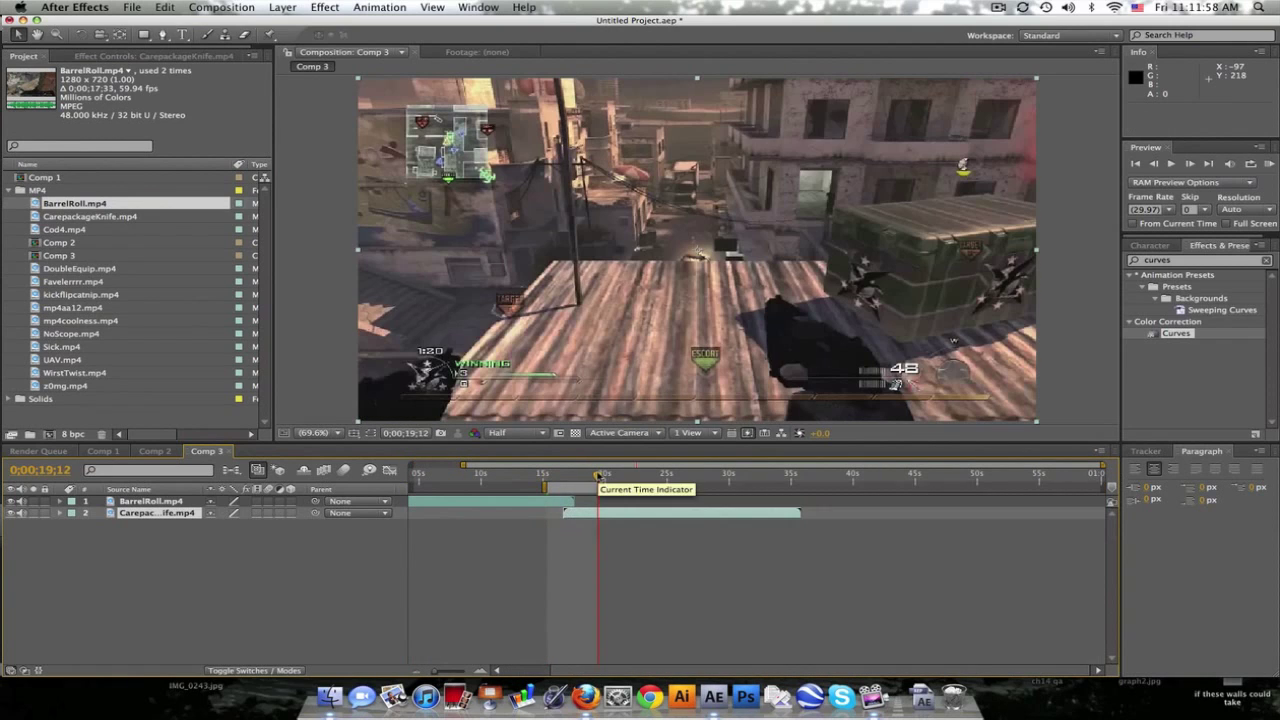
click(566, 477)
key(equal)
key(equal)
key(equal)
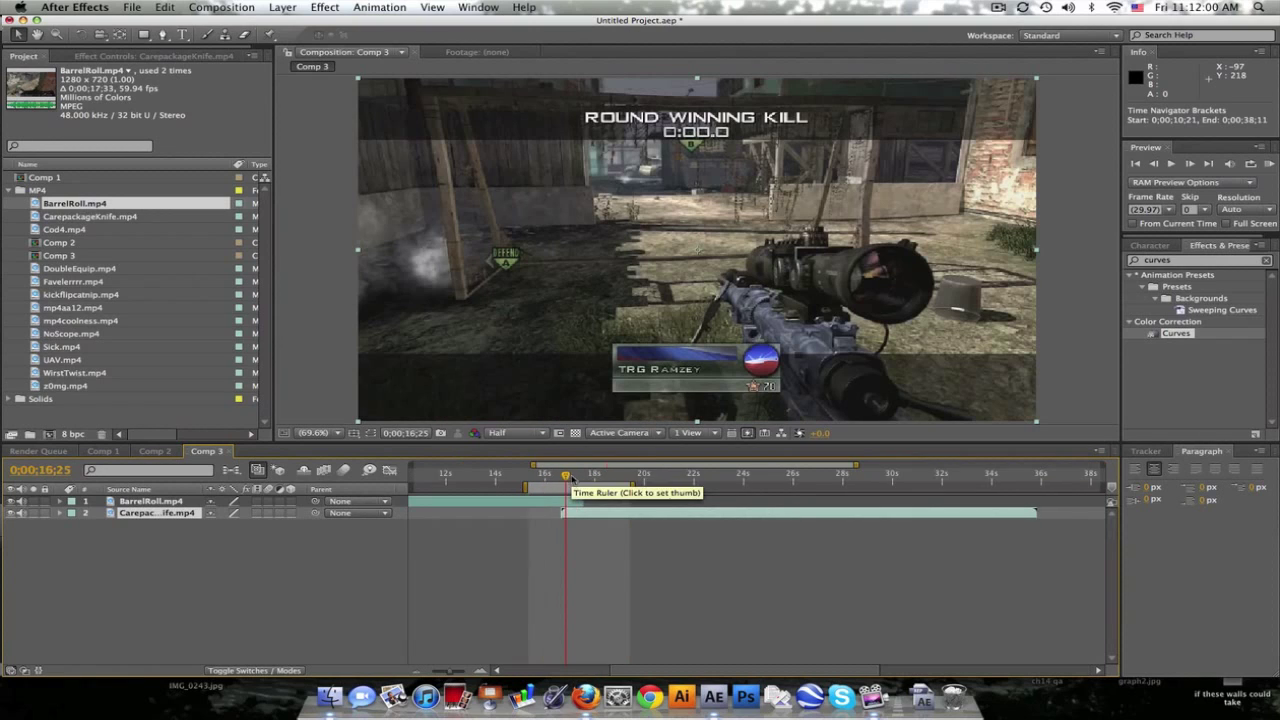
drag(646, 470, 640, 470)
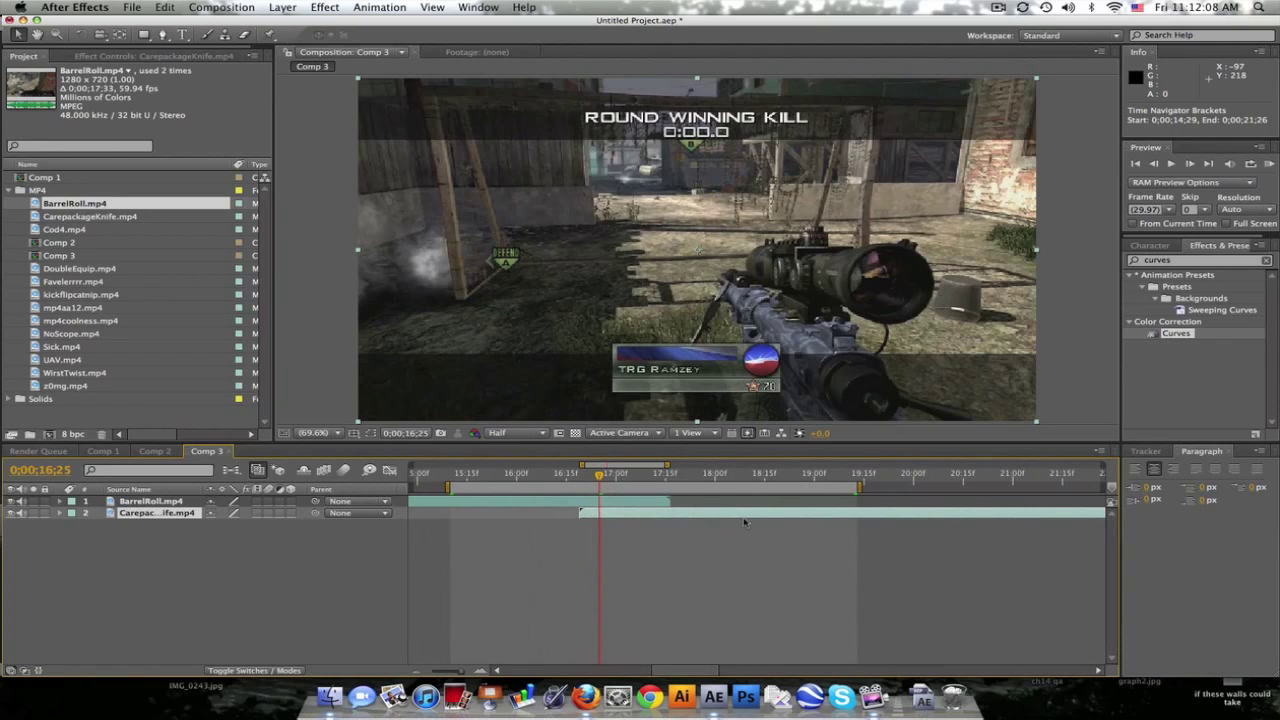
drag(627, 517, 591, 480)
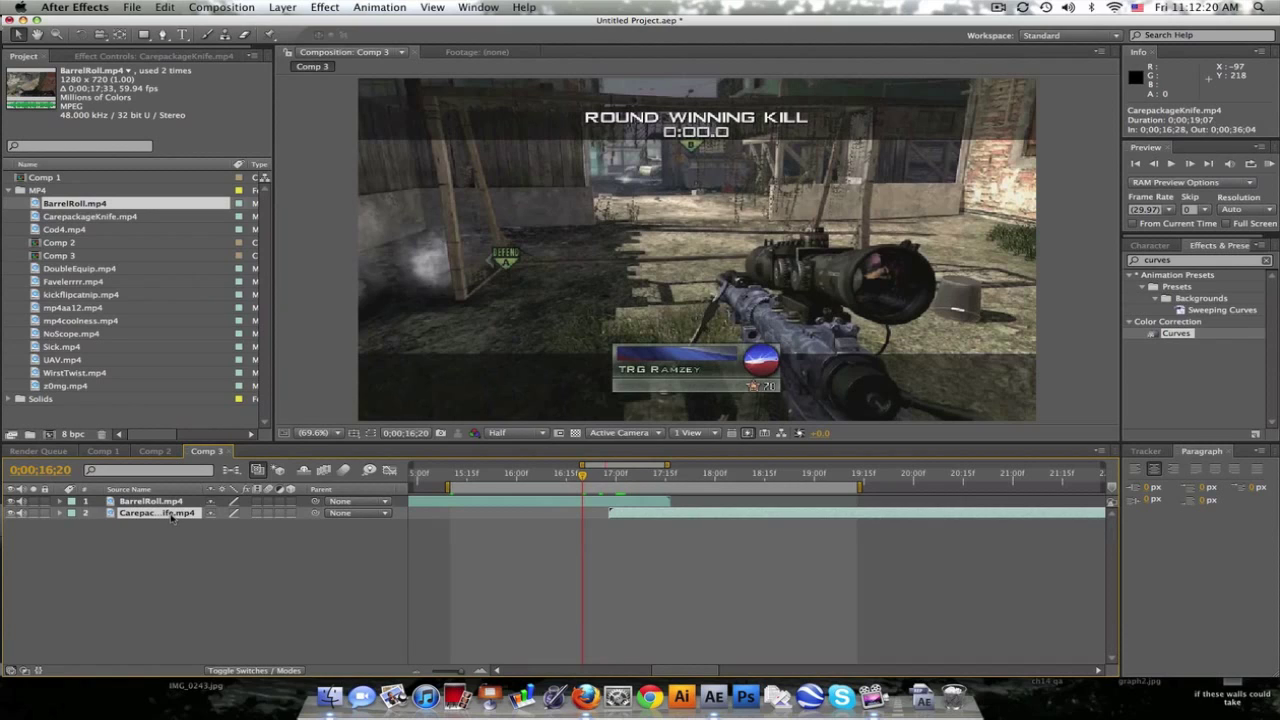
drag(168, 516, 176, 501)
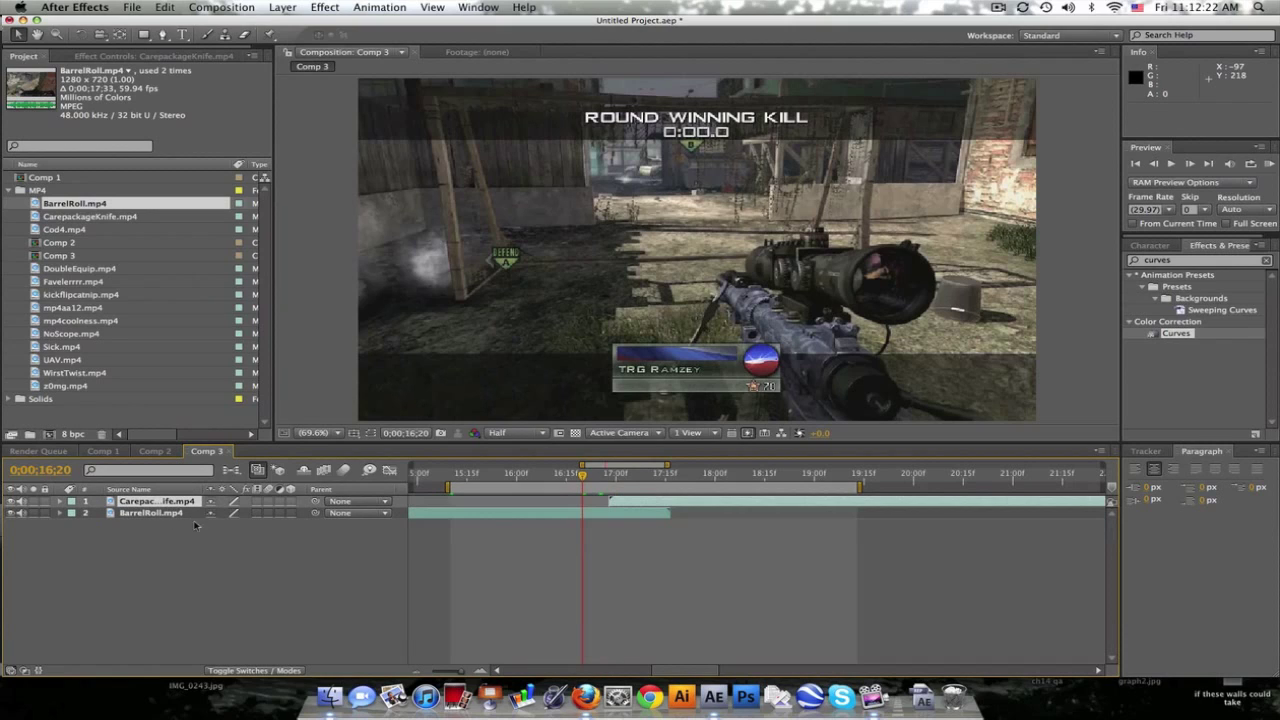
Step: Keyframe CarepackageKnife's Position from X 1925 at 16;29 to centred at 17;16
drag(609, 480, 666, 481)
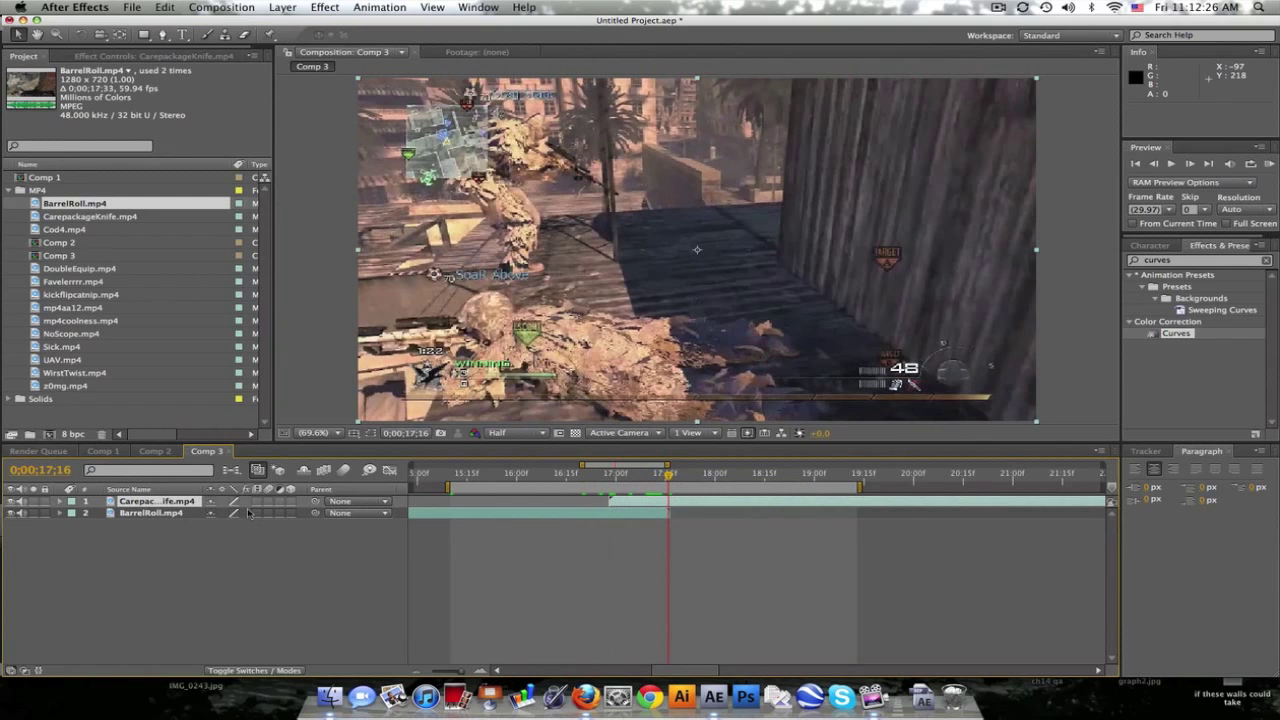
key(p)
click(113, 512)
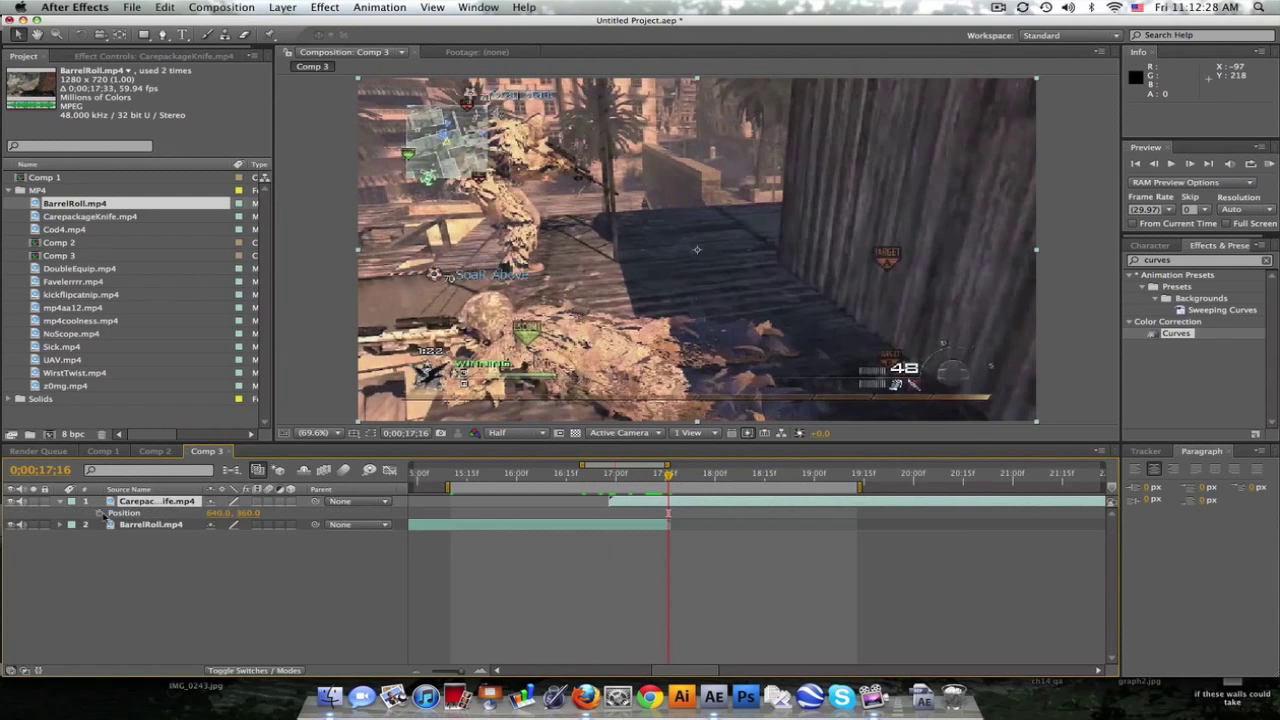
drag(668, 473, 612, 477)
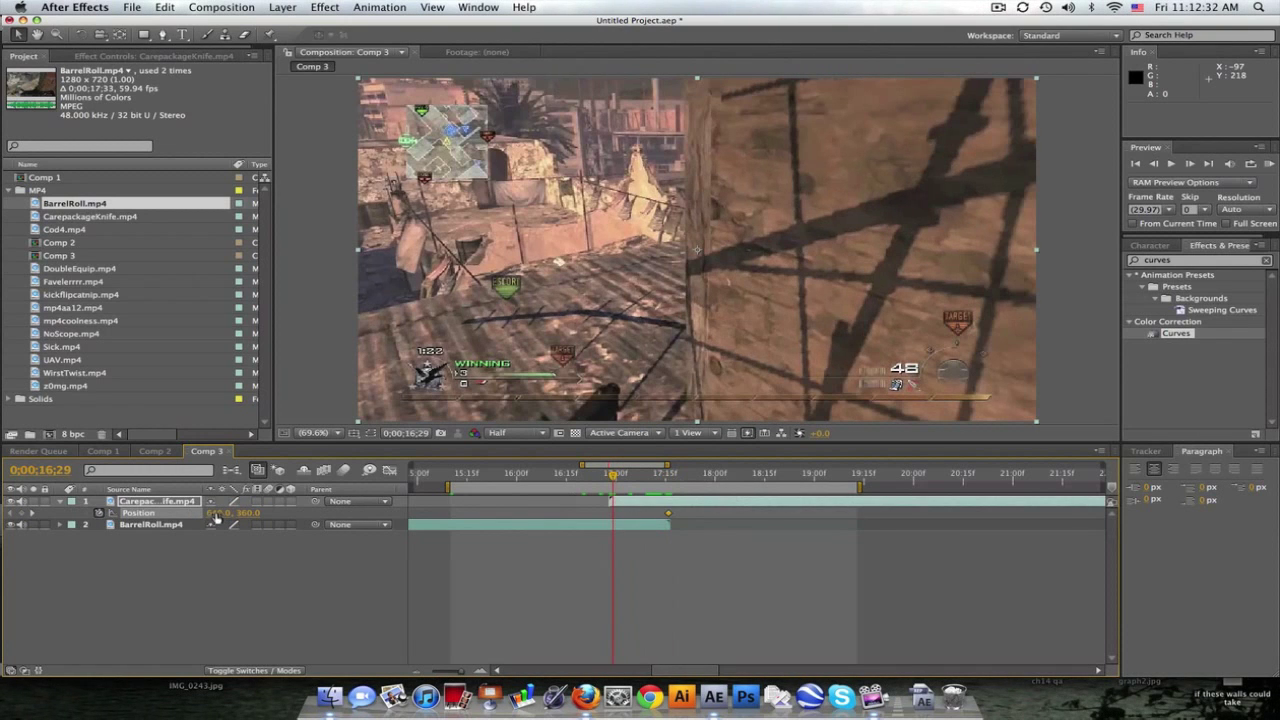
drag(216, 513, 951, 573)
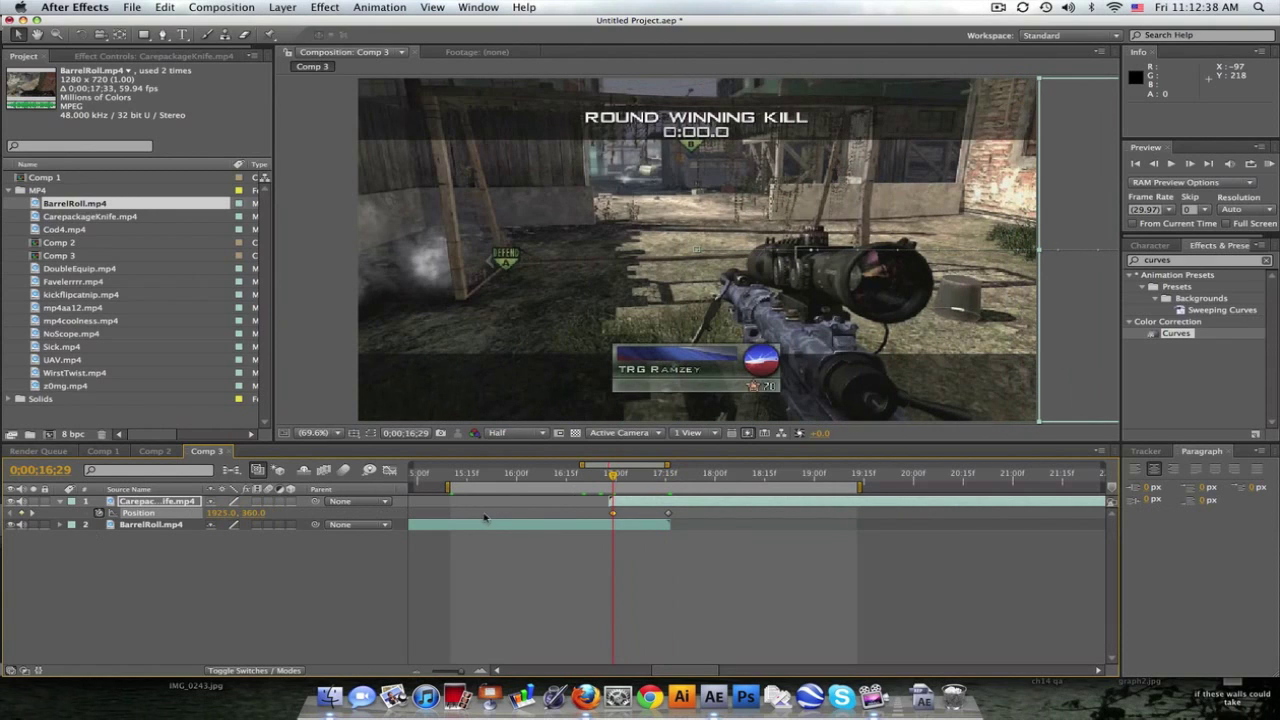
drag(613, 474, 643, 476)
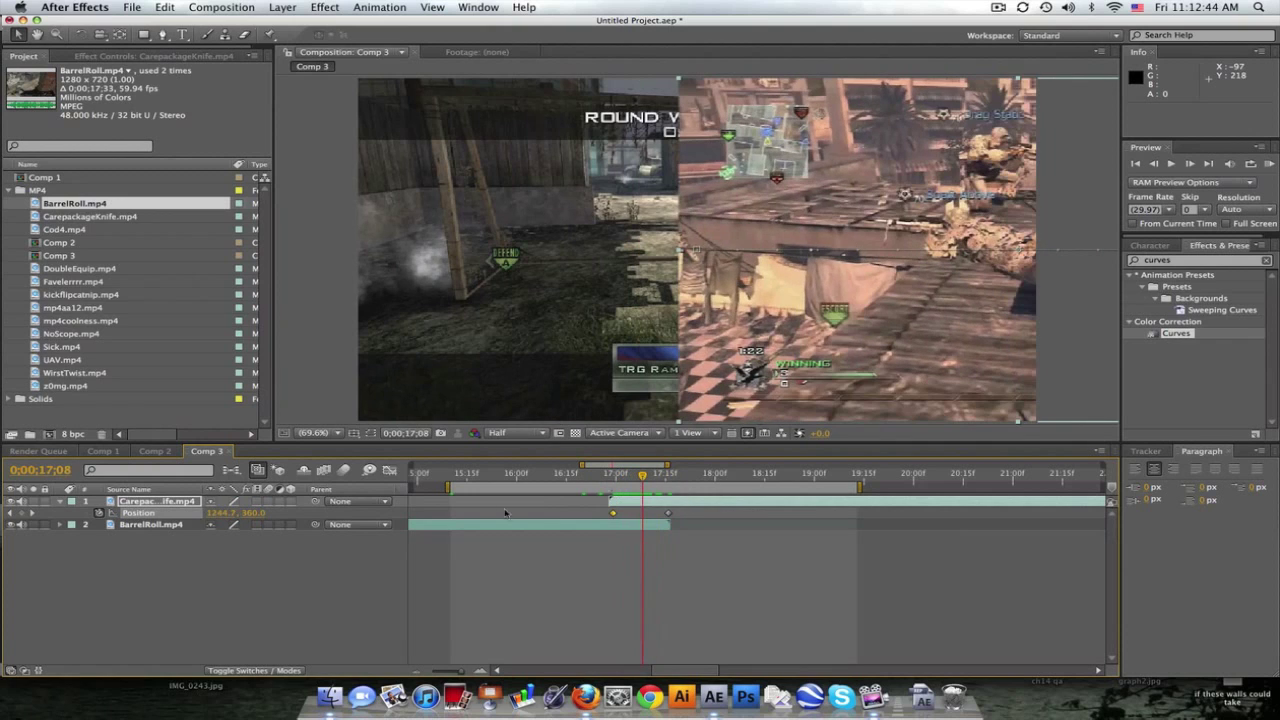
Step: Enable motion blur on the CarepackageKnife layer and in the comp, then check the blurred slide
click(268, 501)
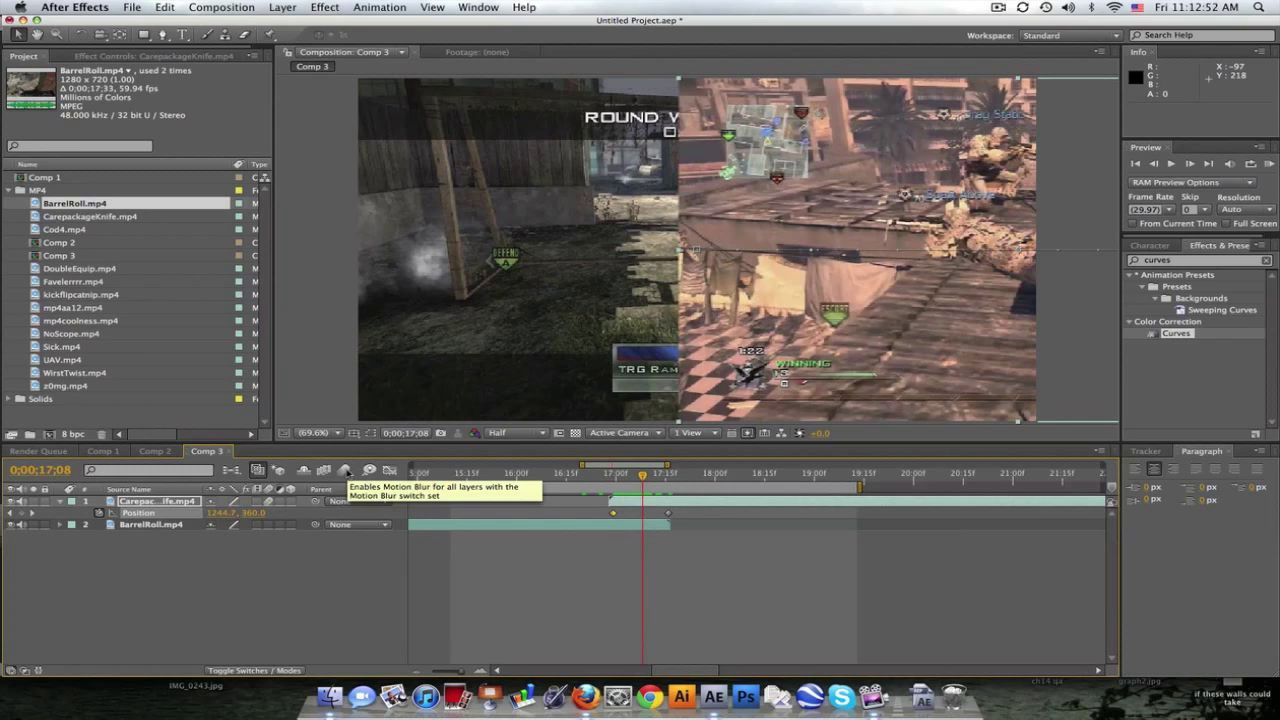
click(345, 470)
mouse_move(640, 483)
mouse_down()
mouse_move(630, 486)
mouse_move(658, 478)
mouse_up()
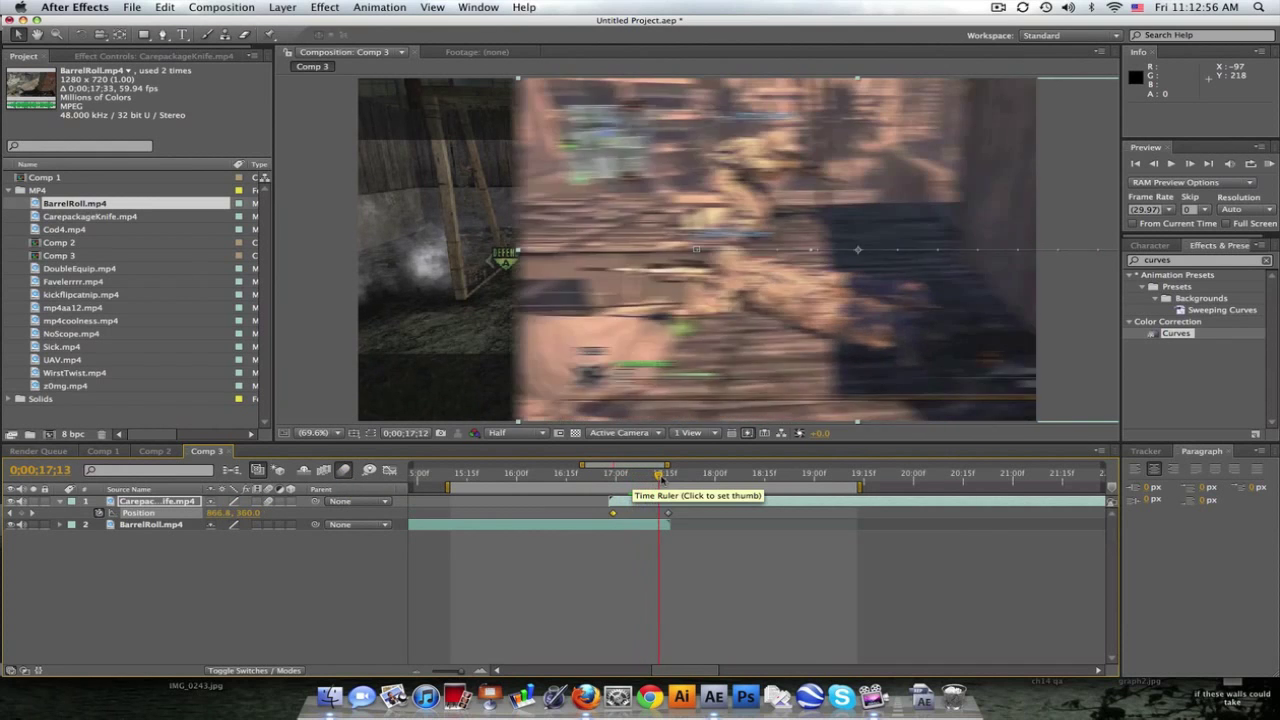
click(662, 478)
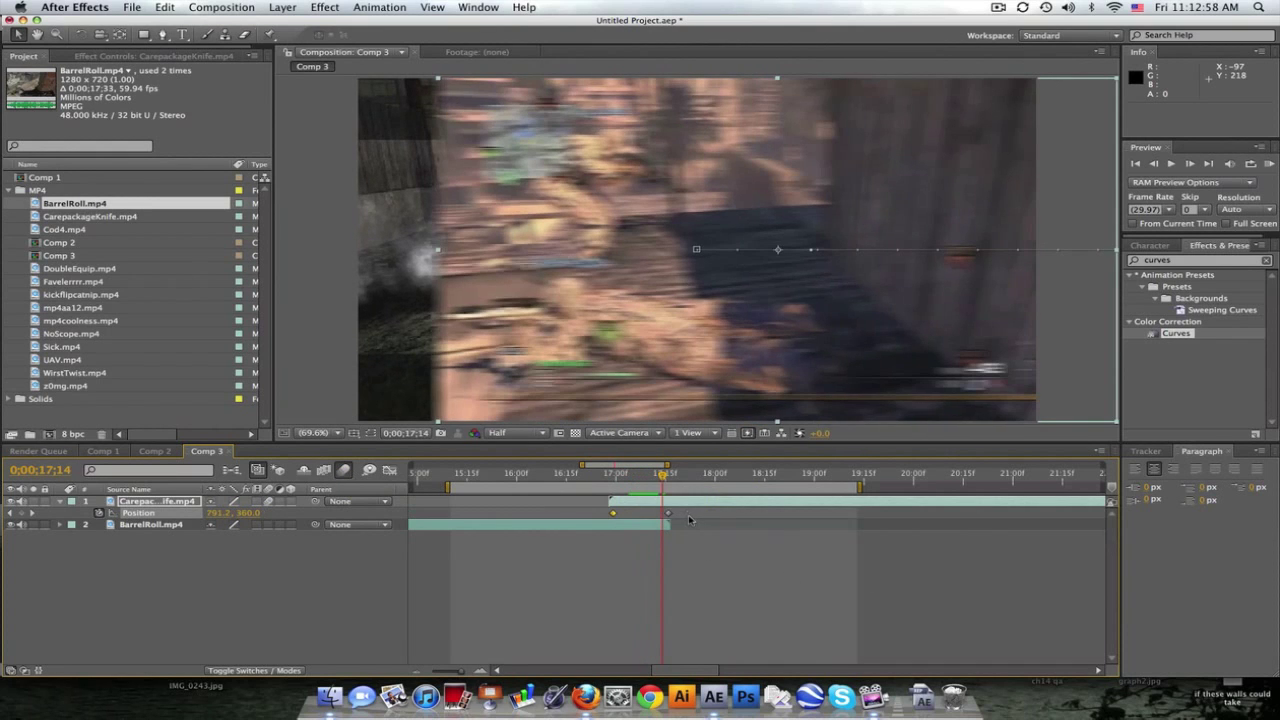
Step: Apply Easy Ease to both Position keyframes and scrub through the eased slide
drag(689, 519, 590, 514)
right_click(612, 515)
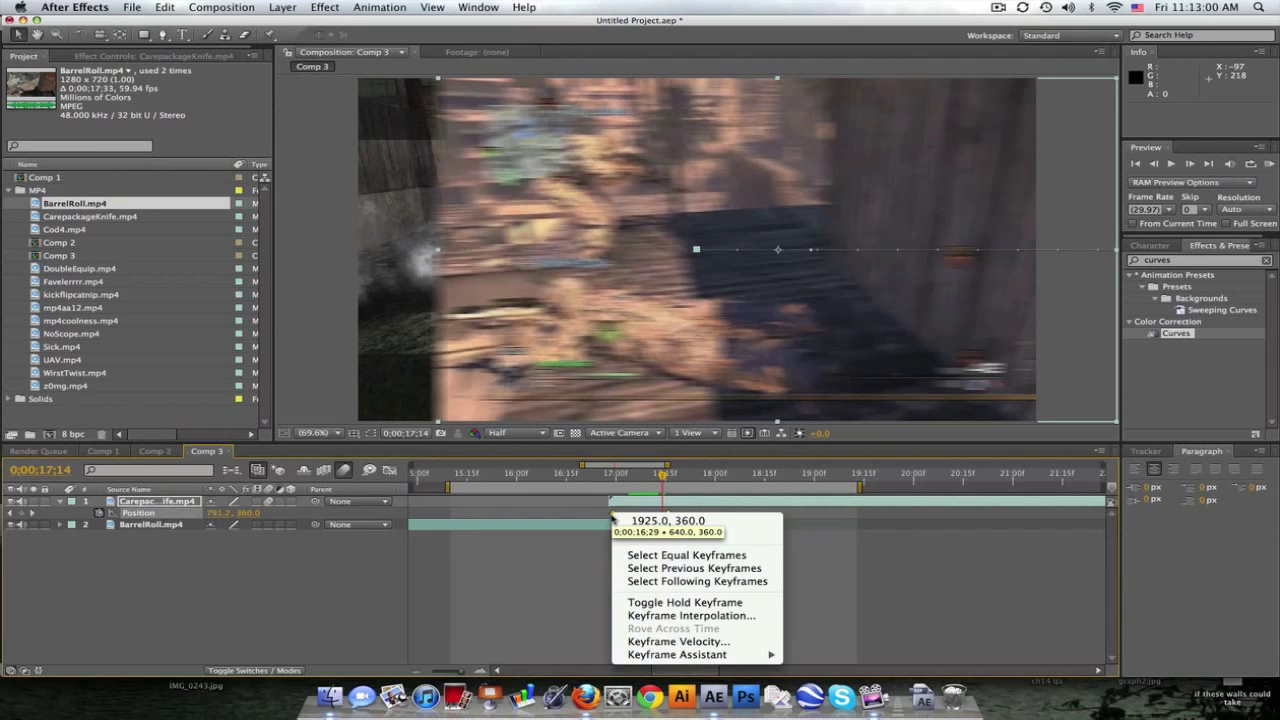
mouse_move(706, 655)
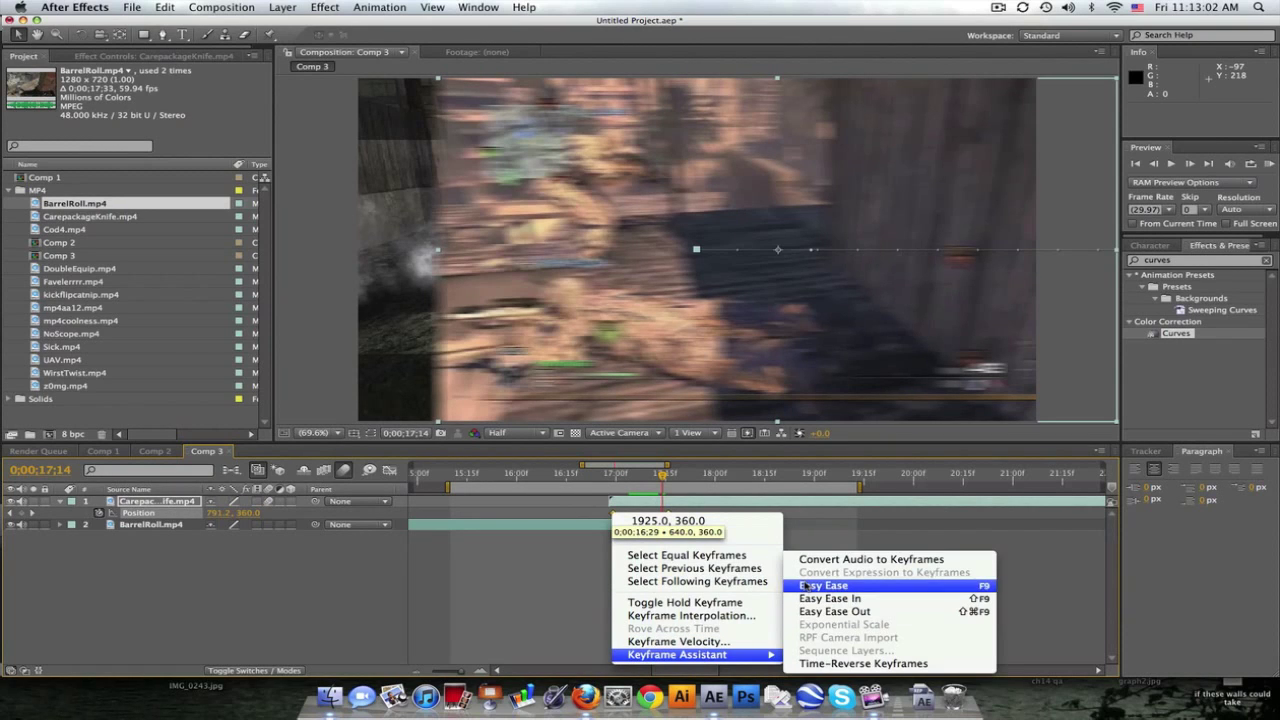
click(801, 596)
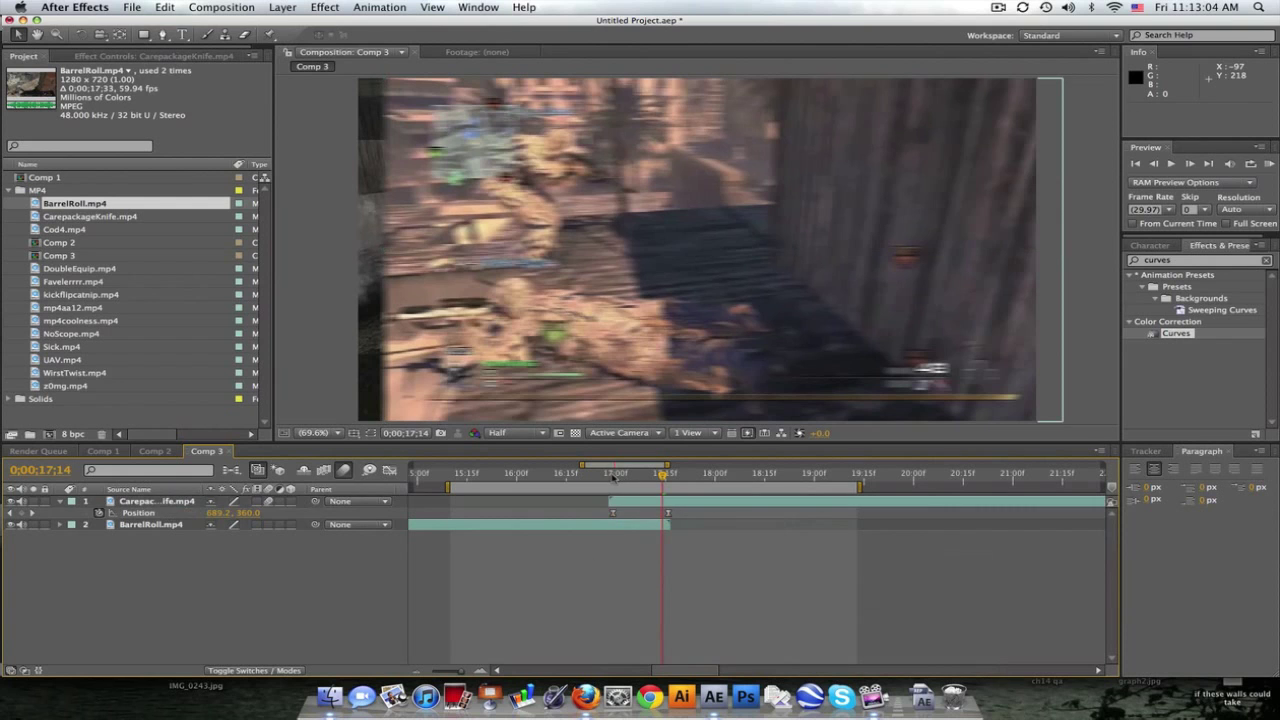
drag(613, 478, 668, 478)
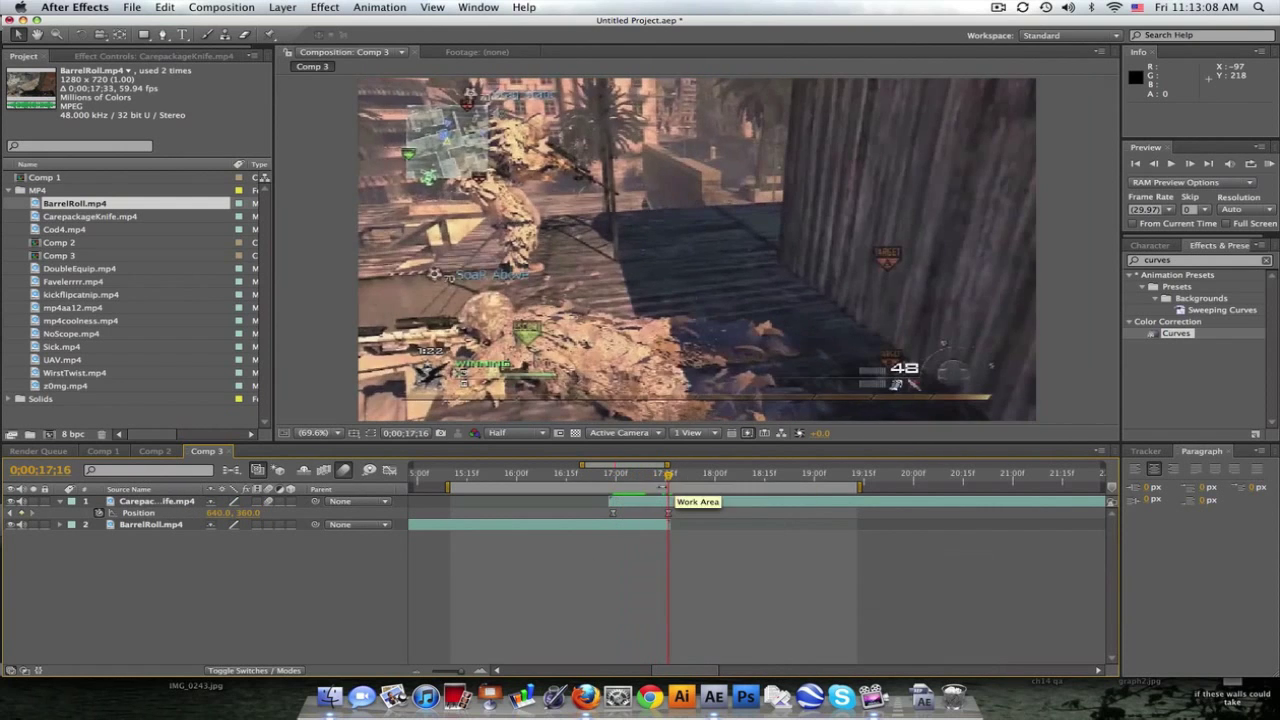
click(553, 475)
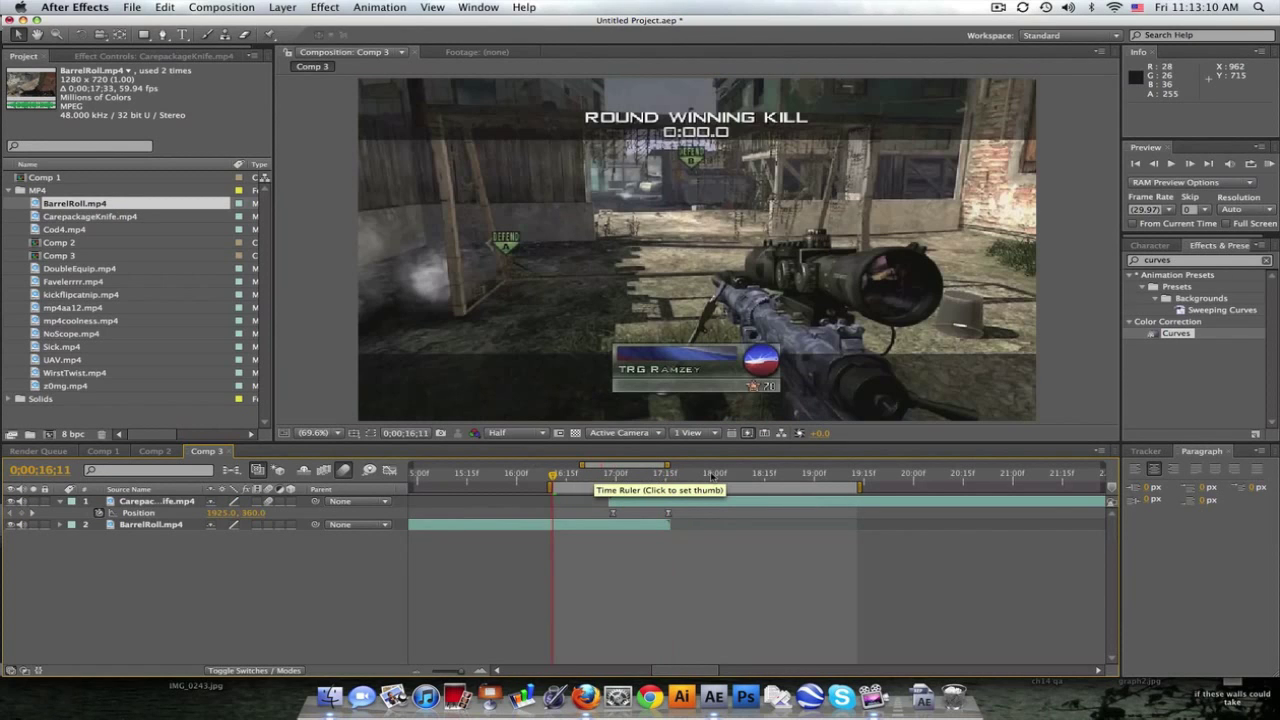
Step: RAM preview the slide transition in Comp 3
click(714, 476)
click(1270, 163)
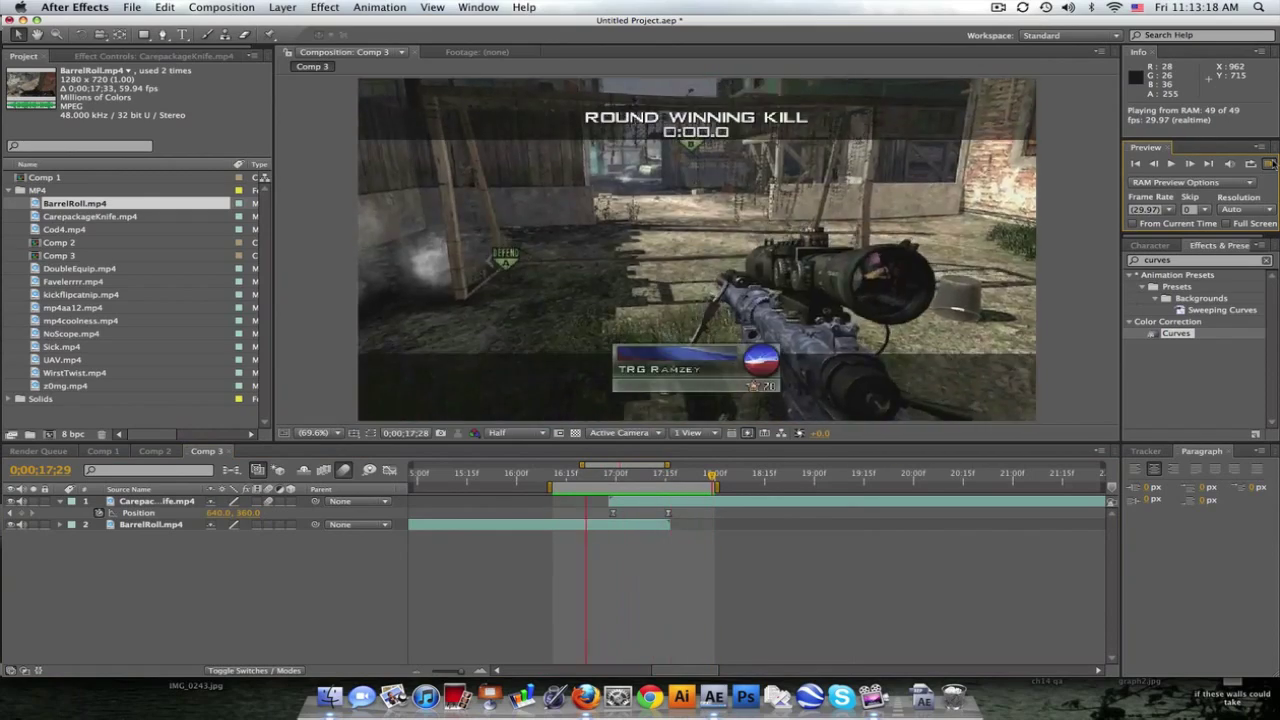
click(1268, 163)
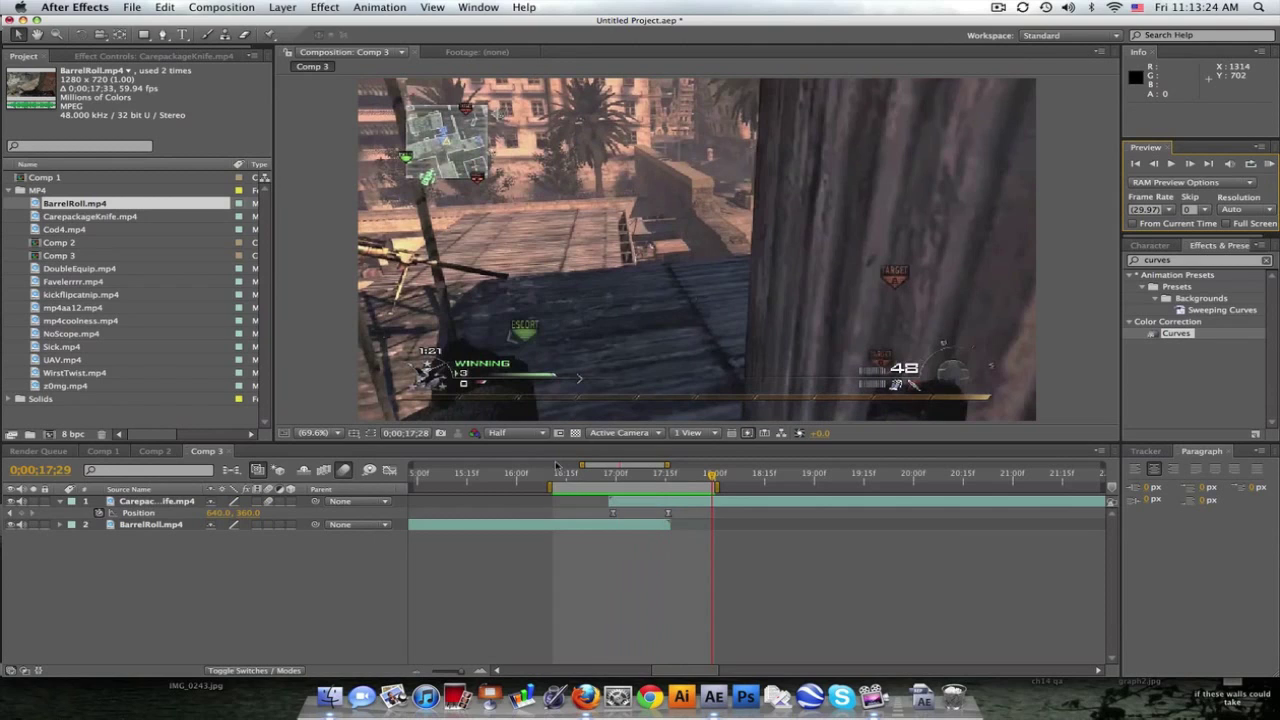
Step: Set the viewer resolution to Full and step through the slide frames around 17;06
click(518, 432)
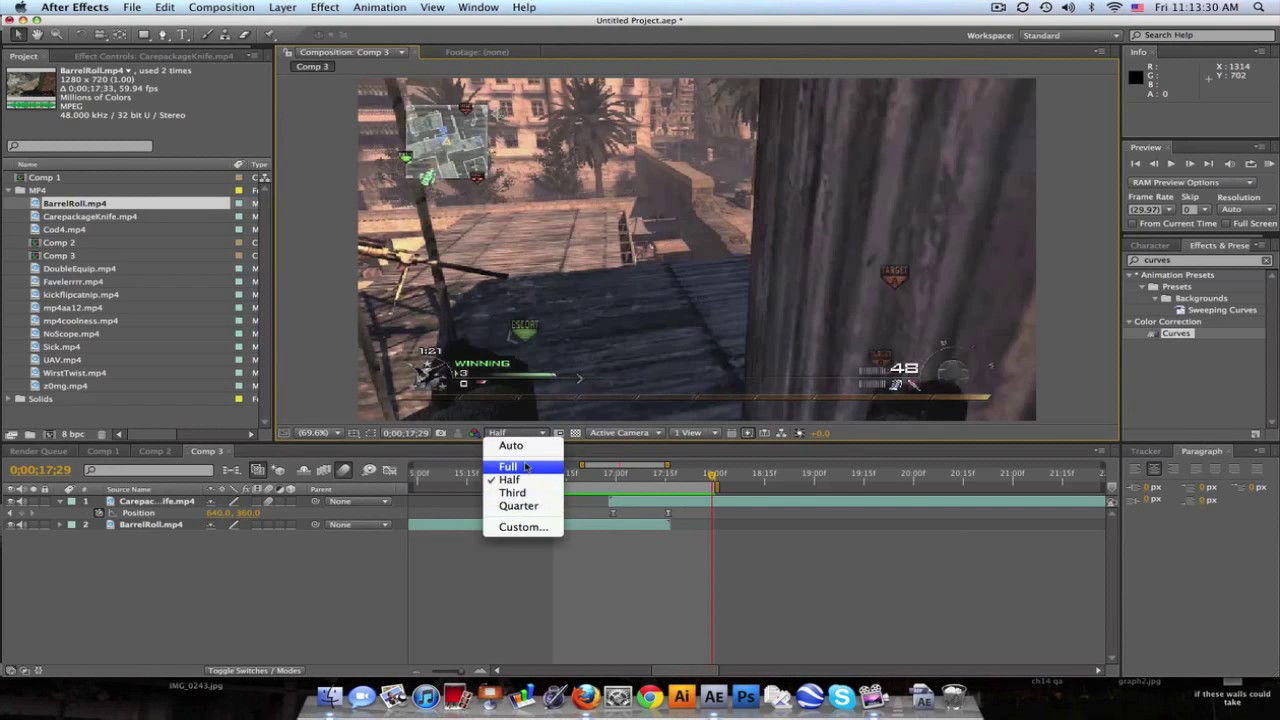
click(509, 466)
click(636, 474)
drag(636, 474, 646, 474)
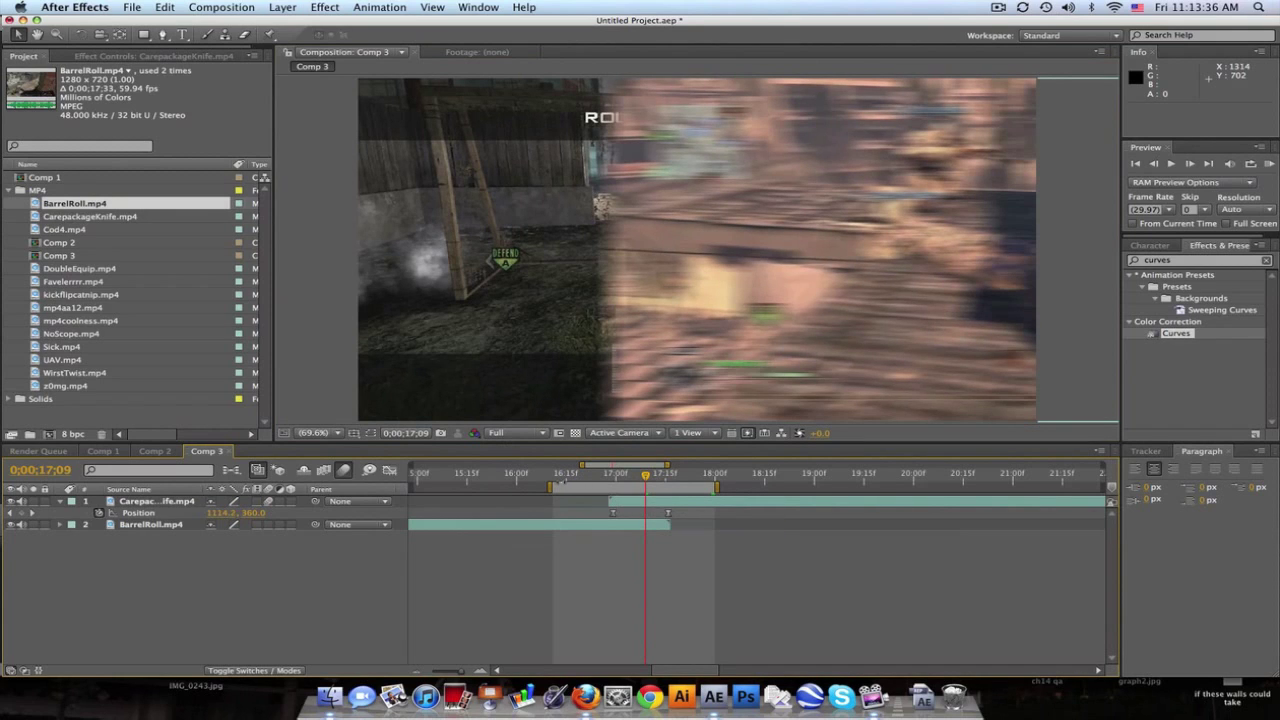
click(516, 433)
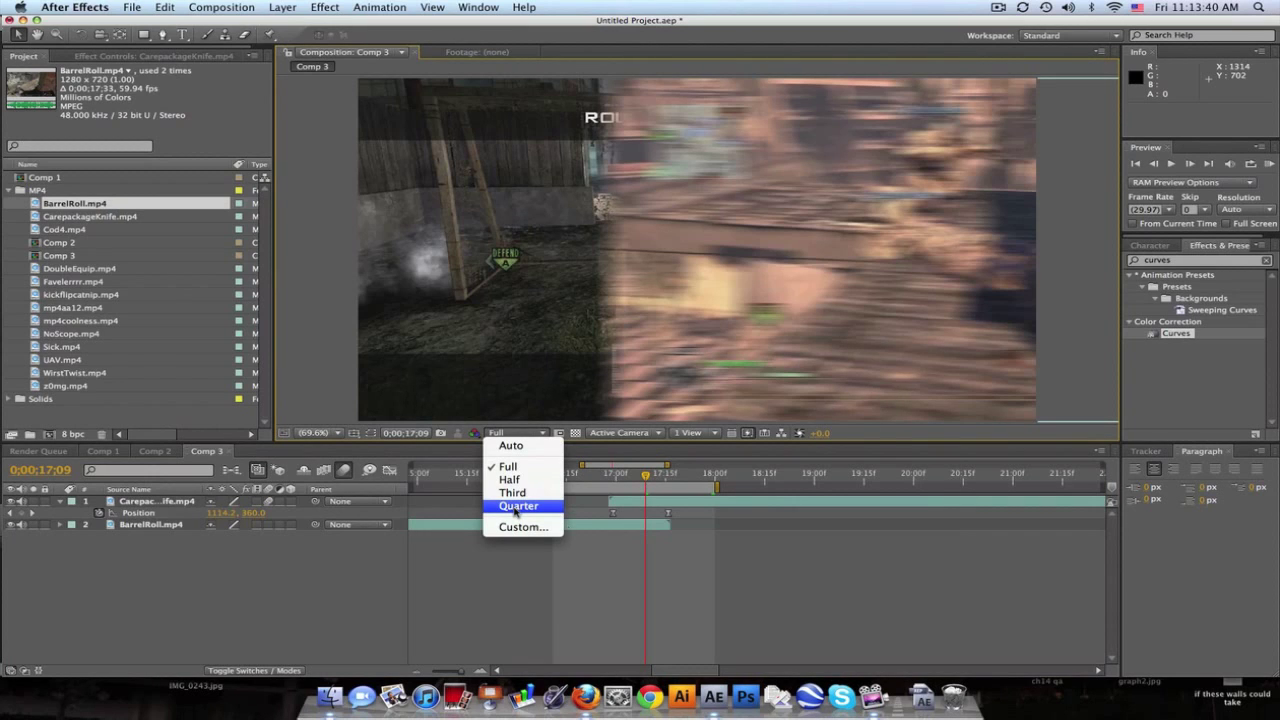
click(737, 514)
drag(641, 475, 668, 475)
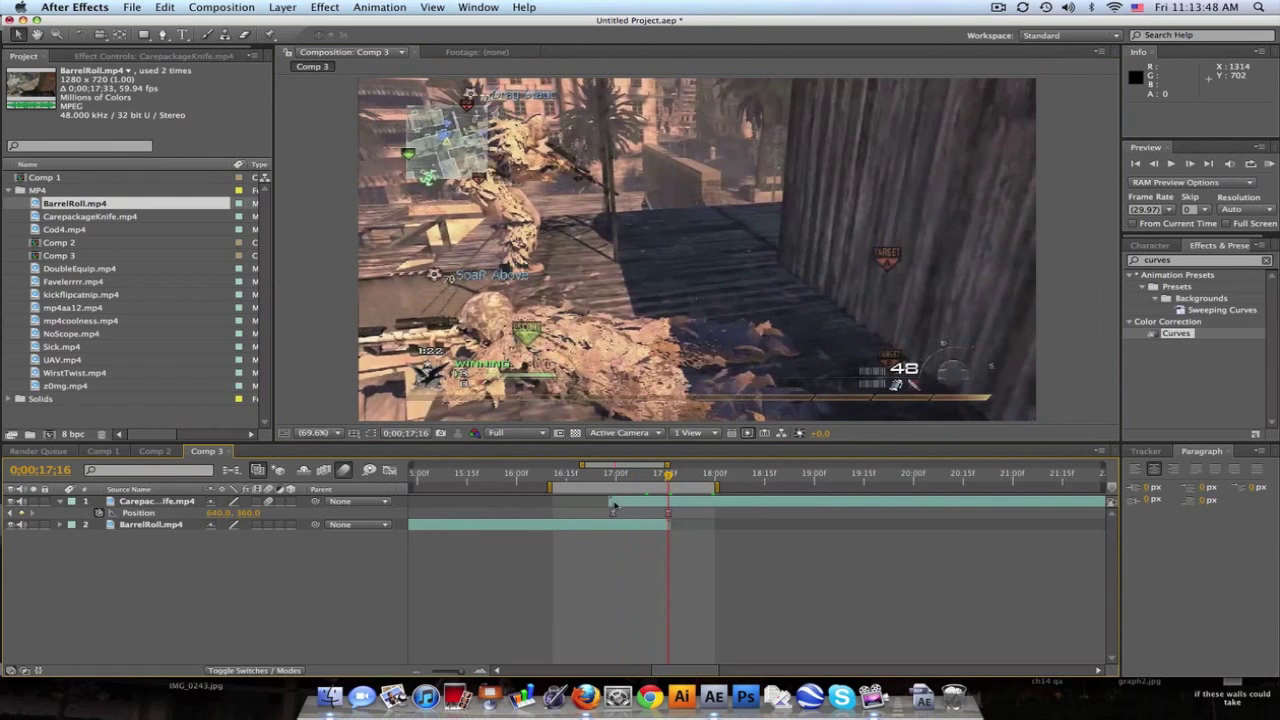
click(519, 433)
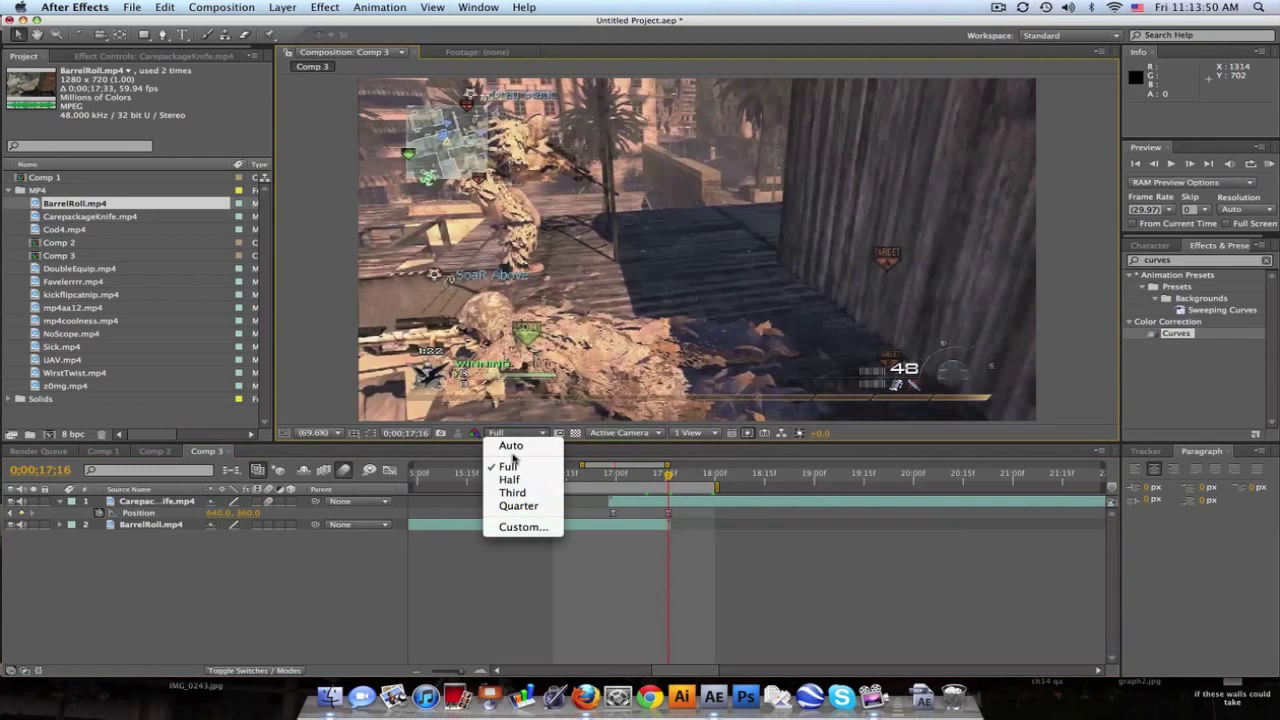
click(510, 466)
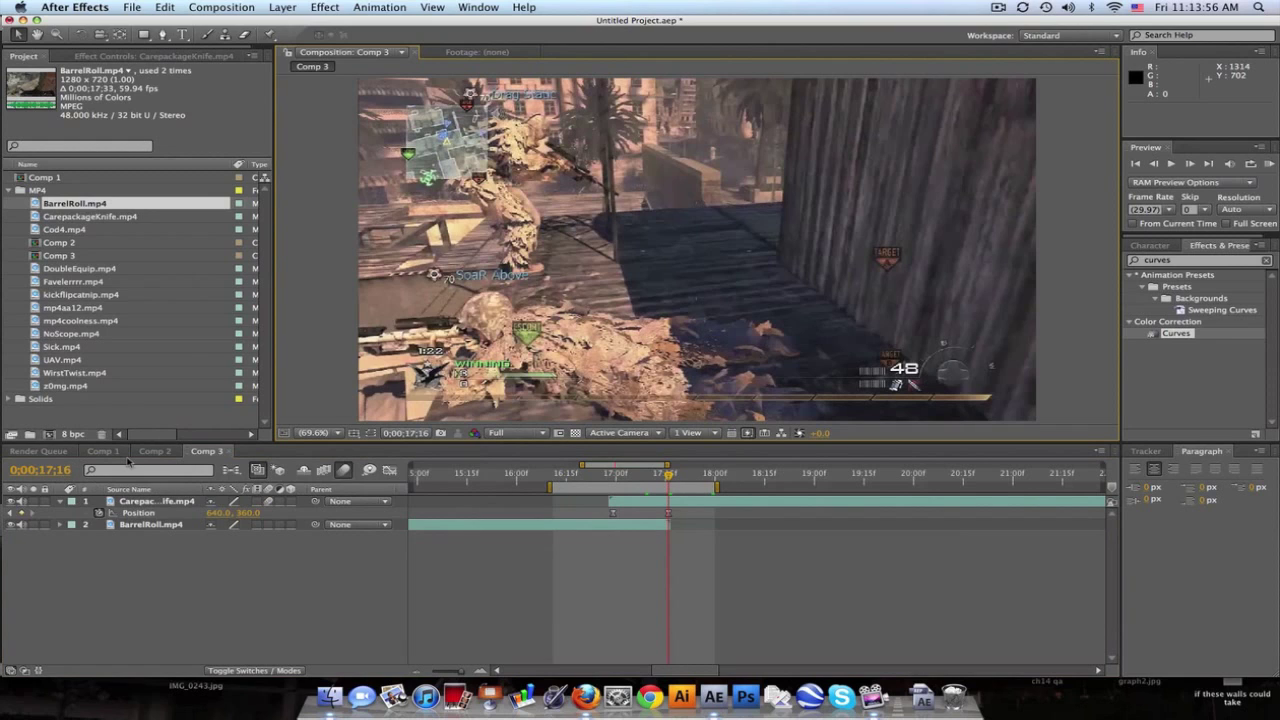
click(221, 7)
Step: Create Comp 4 and add NoScope.mp4 with kickflipcatnip.mp4 layered above it
click(247, 27)
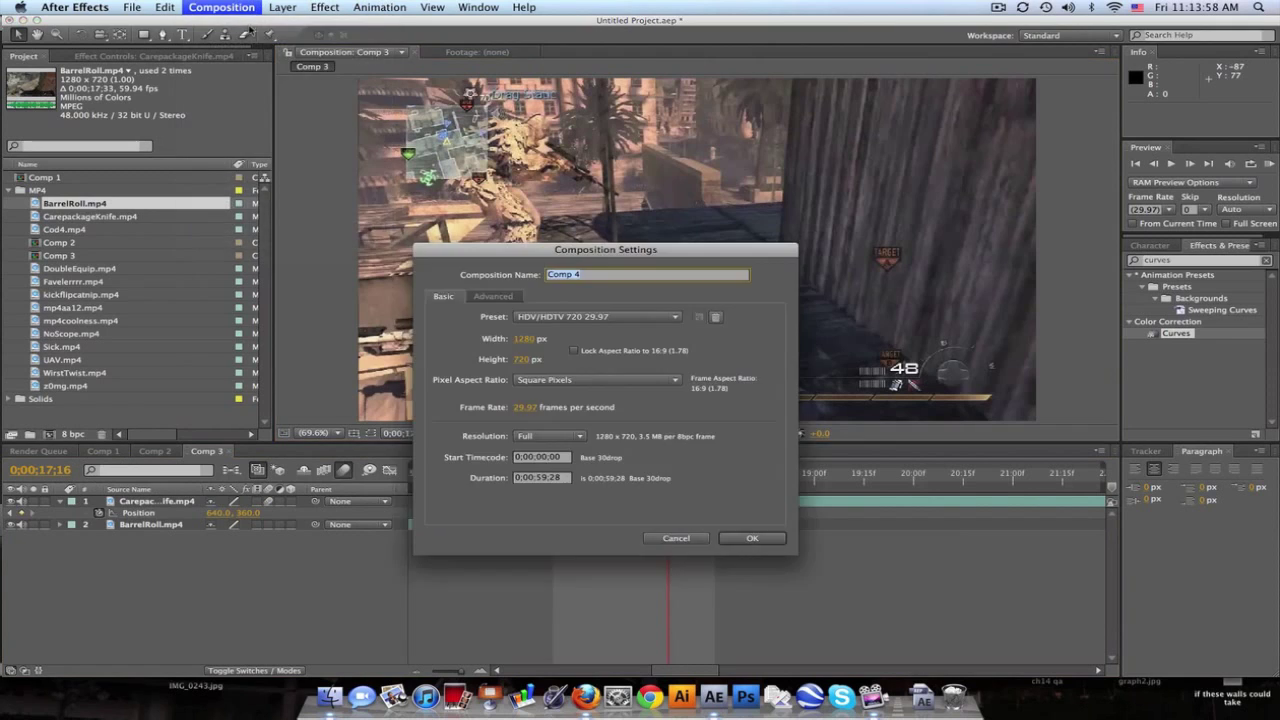
click(774, 538)
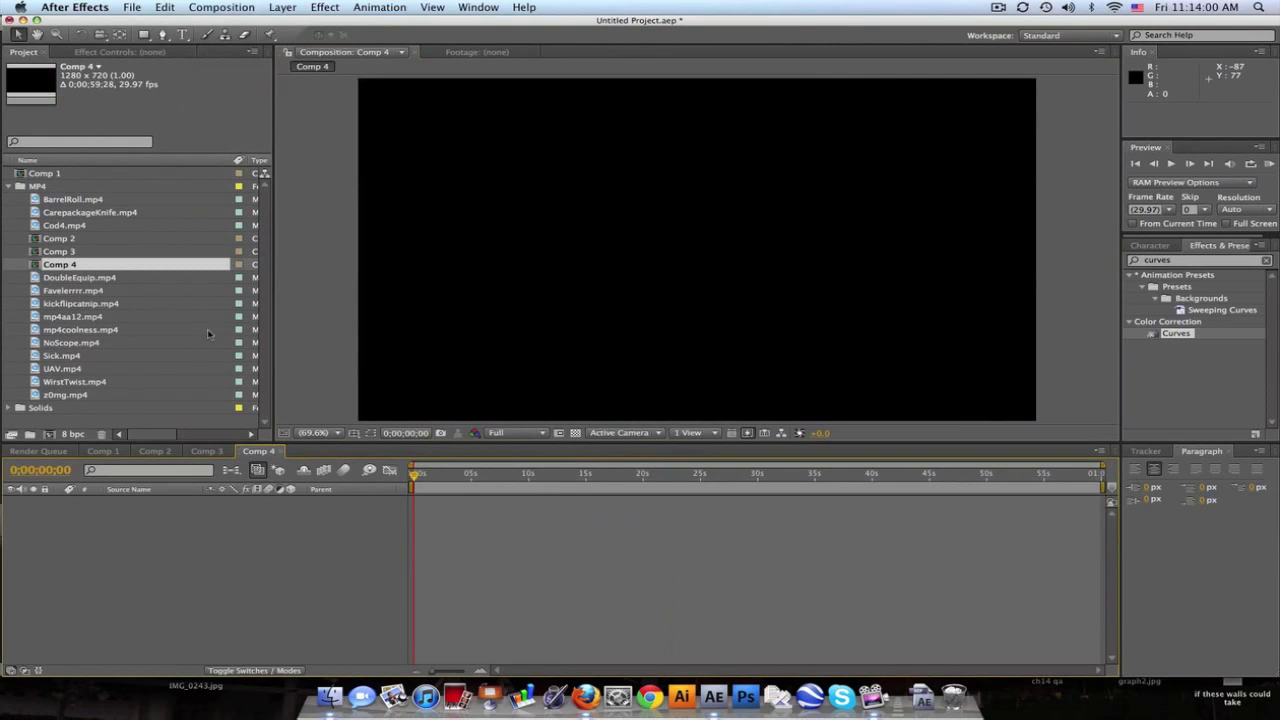
click(155, 451)
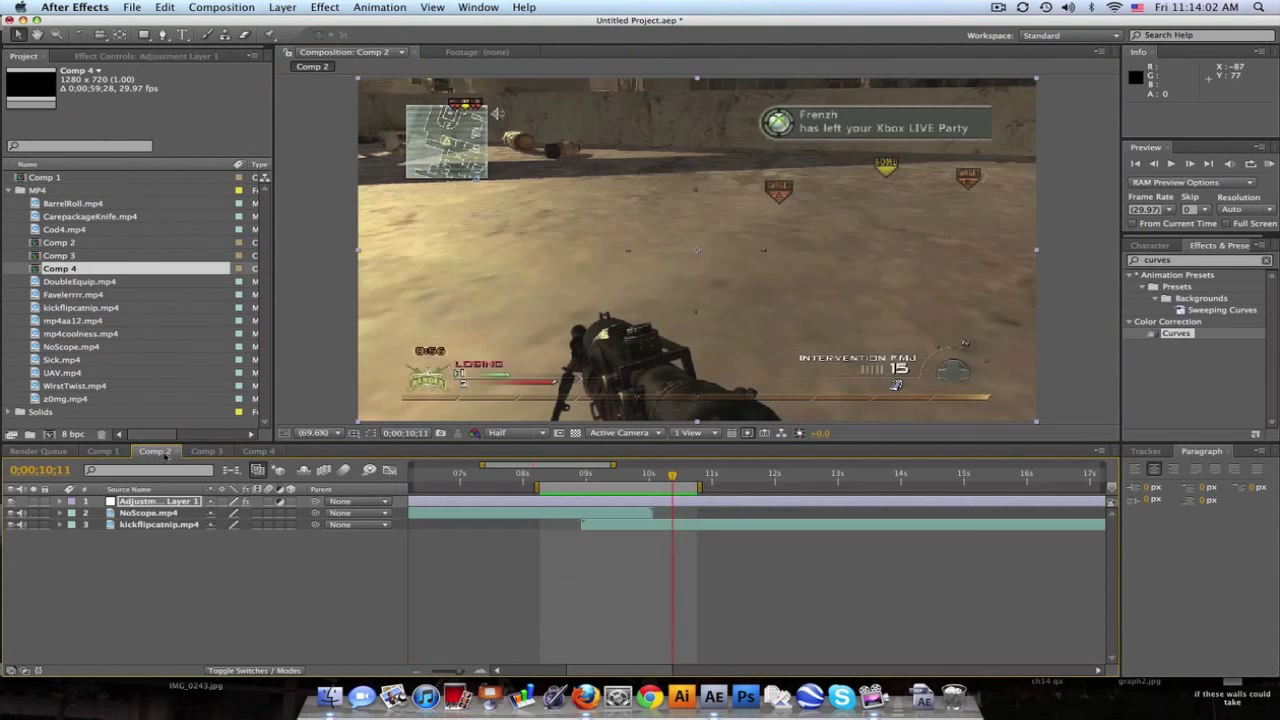
click(250, 453)
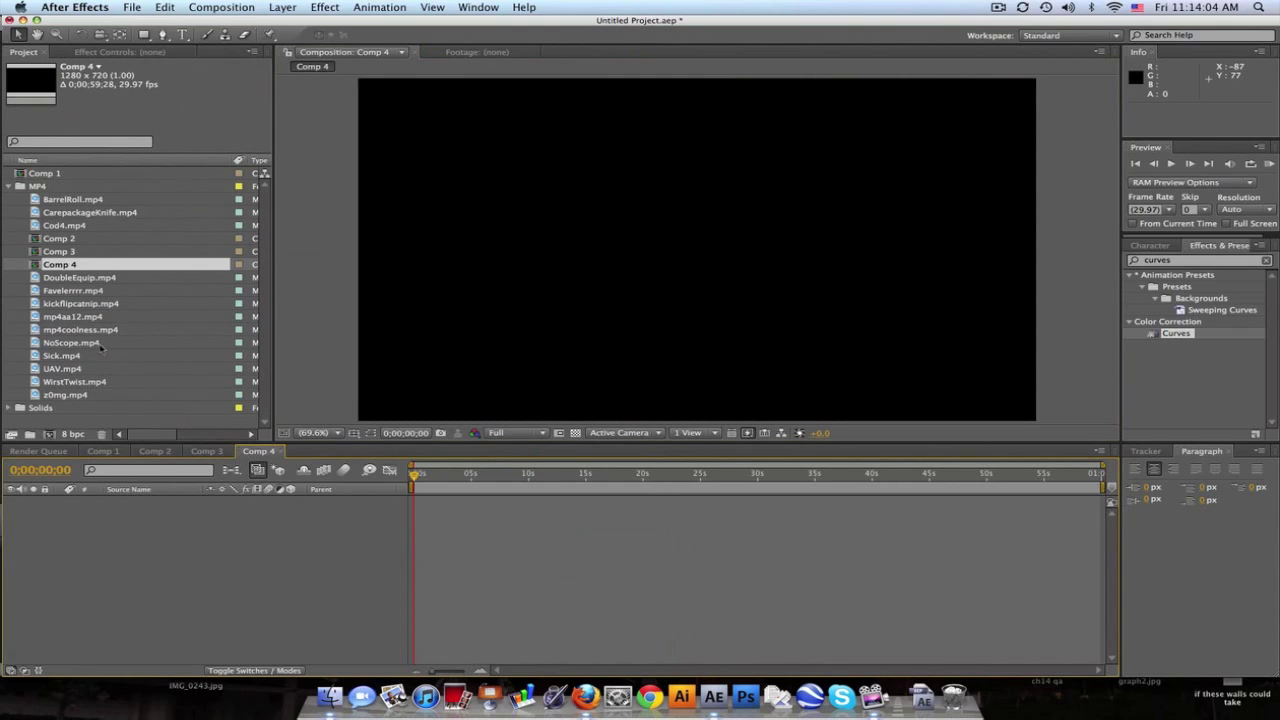
drag(100, 343, 160, 552)
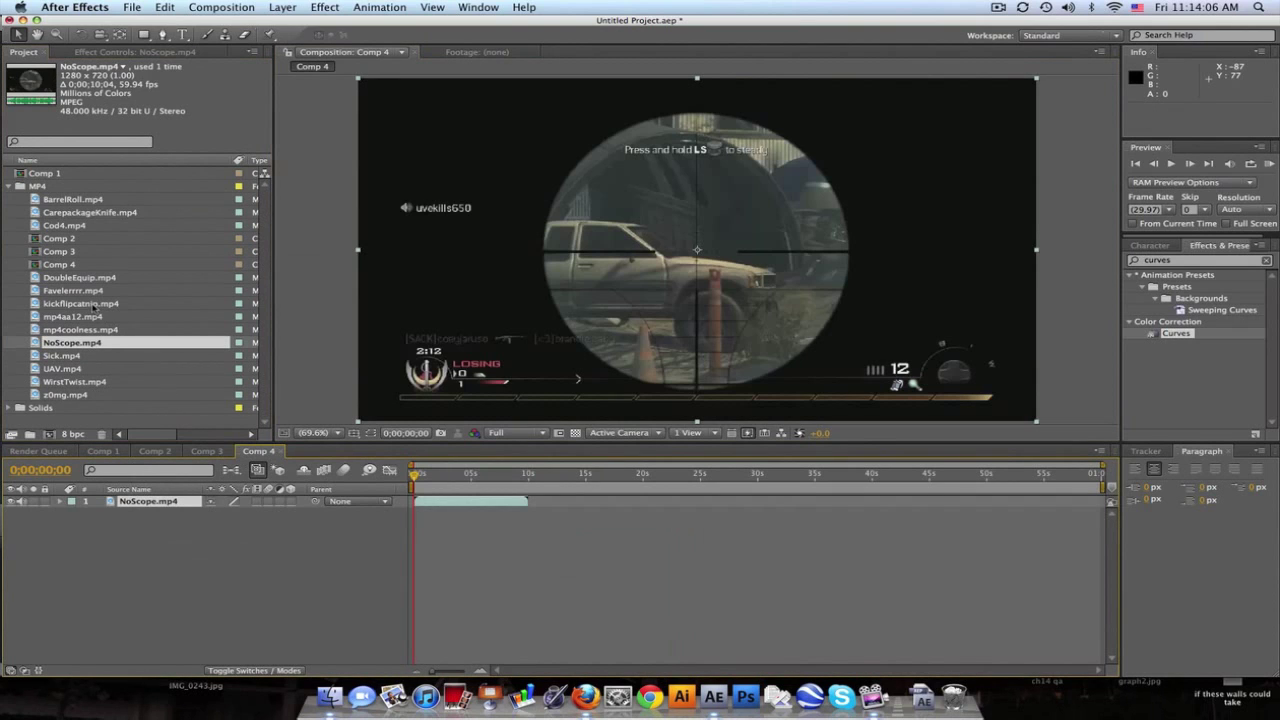
mouse_move(93, 308)
mouse_down()
mouse_move(130, 335)
mouse_move(450, 455)
mouse_move(518, 509)
mouse_move(512, 500)
mouse_up()
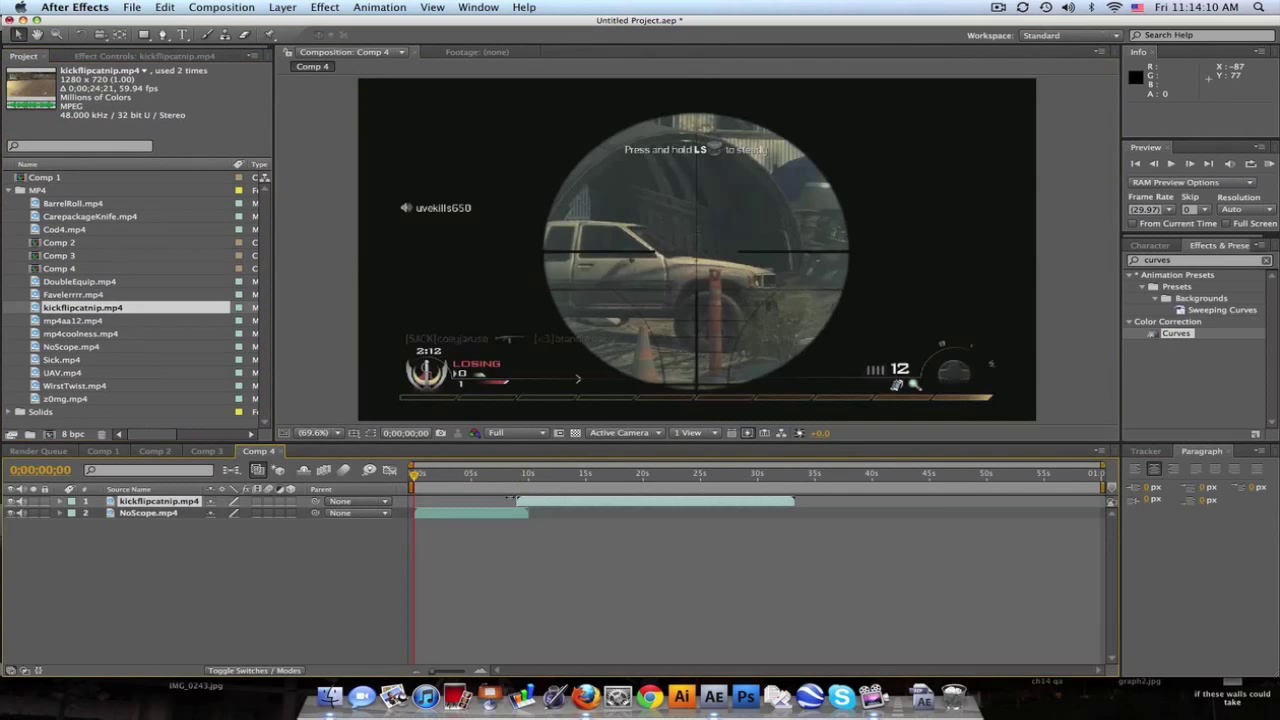
Step: Zoom the timeline to roughly 6–14 seconds and start the work area at 8;15
drag(1104, 466, 774, 466)
drag(570, 478, 690, 476)
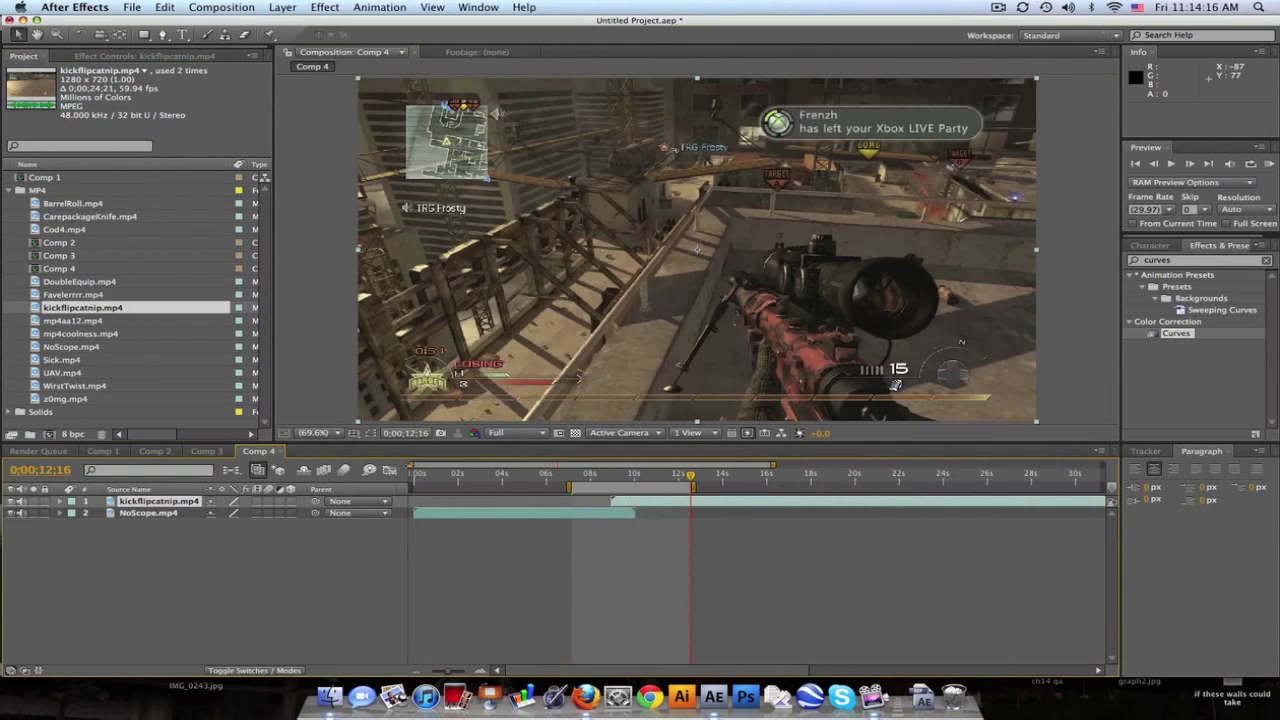
drag(412, 466, 487, 466)
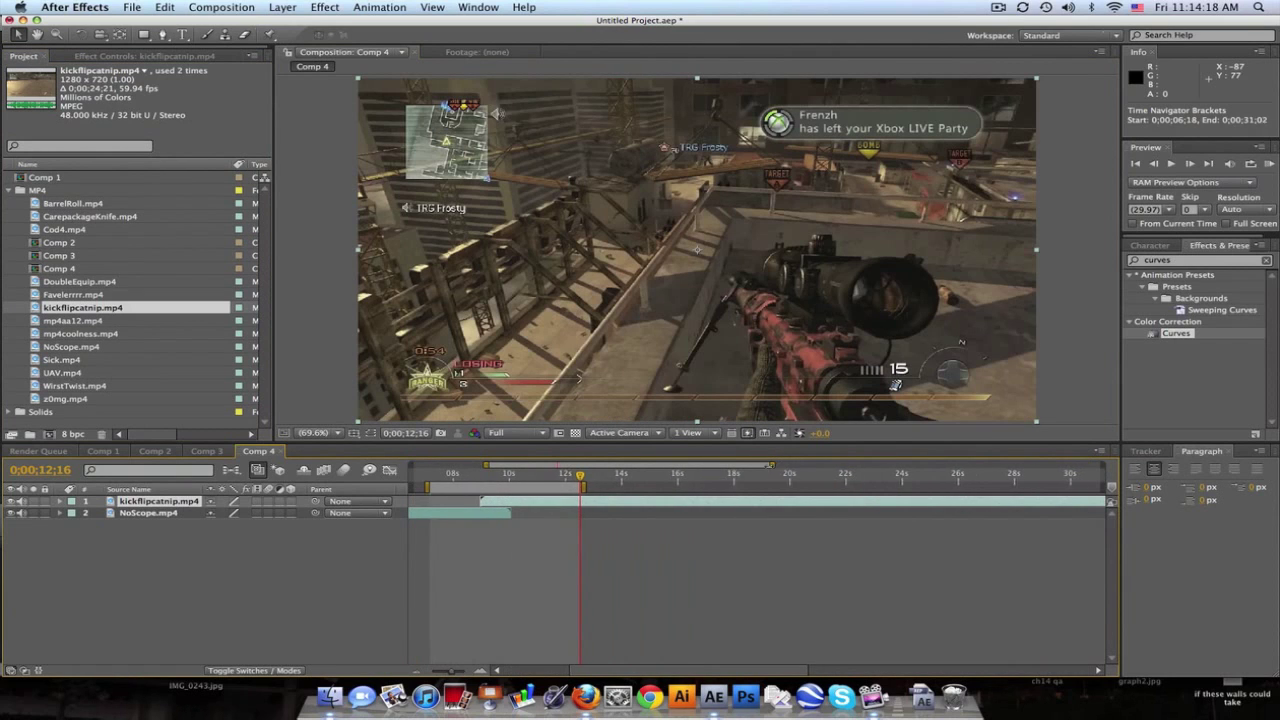
drag(771, 466, 581, 466)
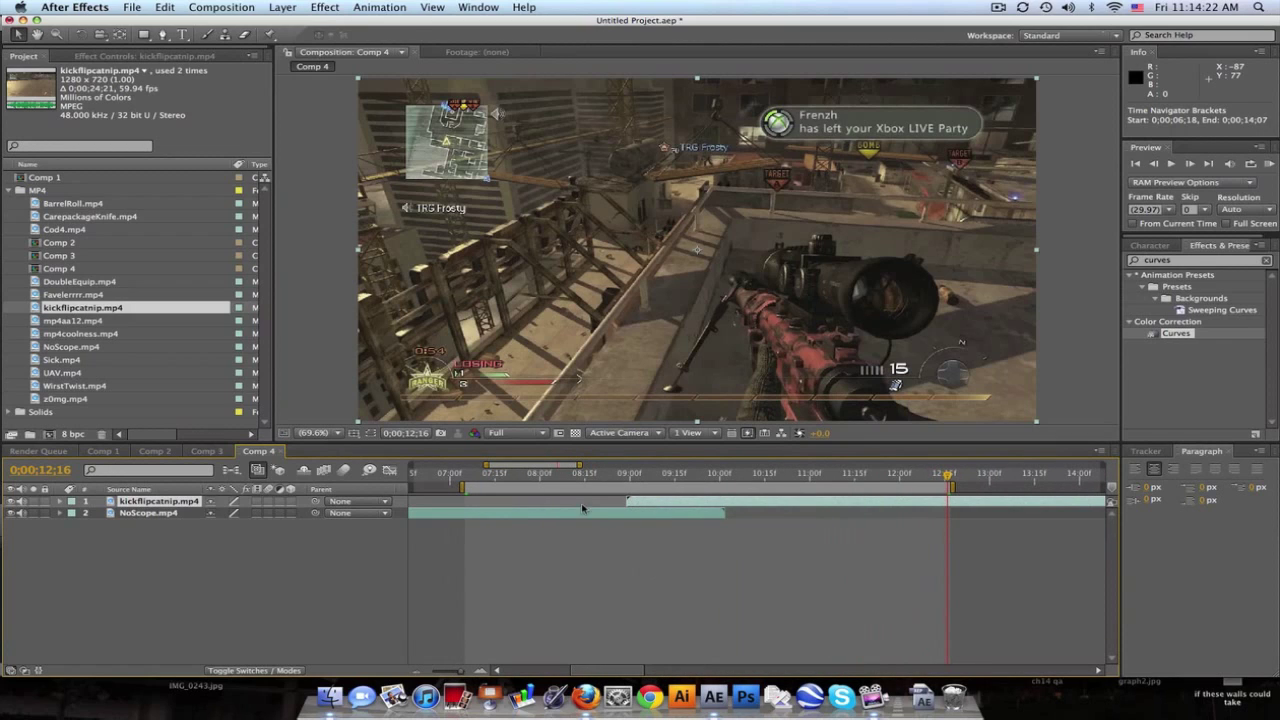
click(567, 476)
click(761, 476)
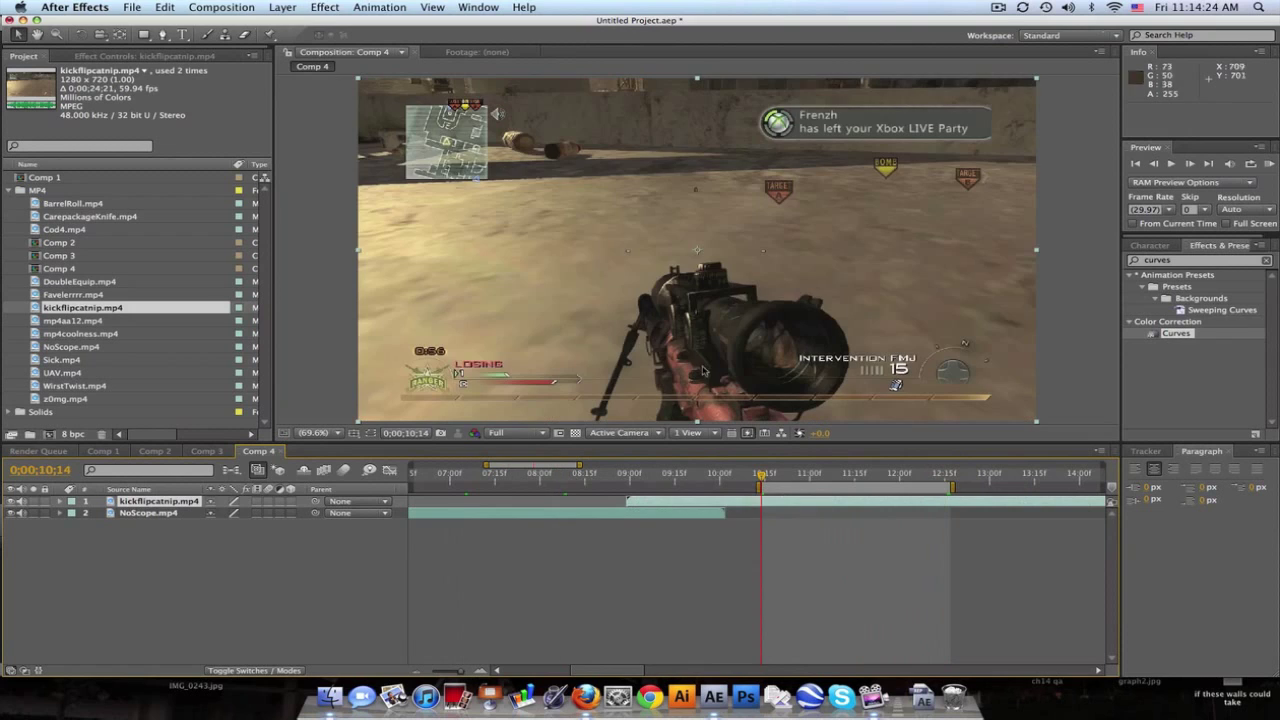
click(584, 480)
key(b)
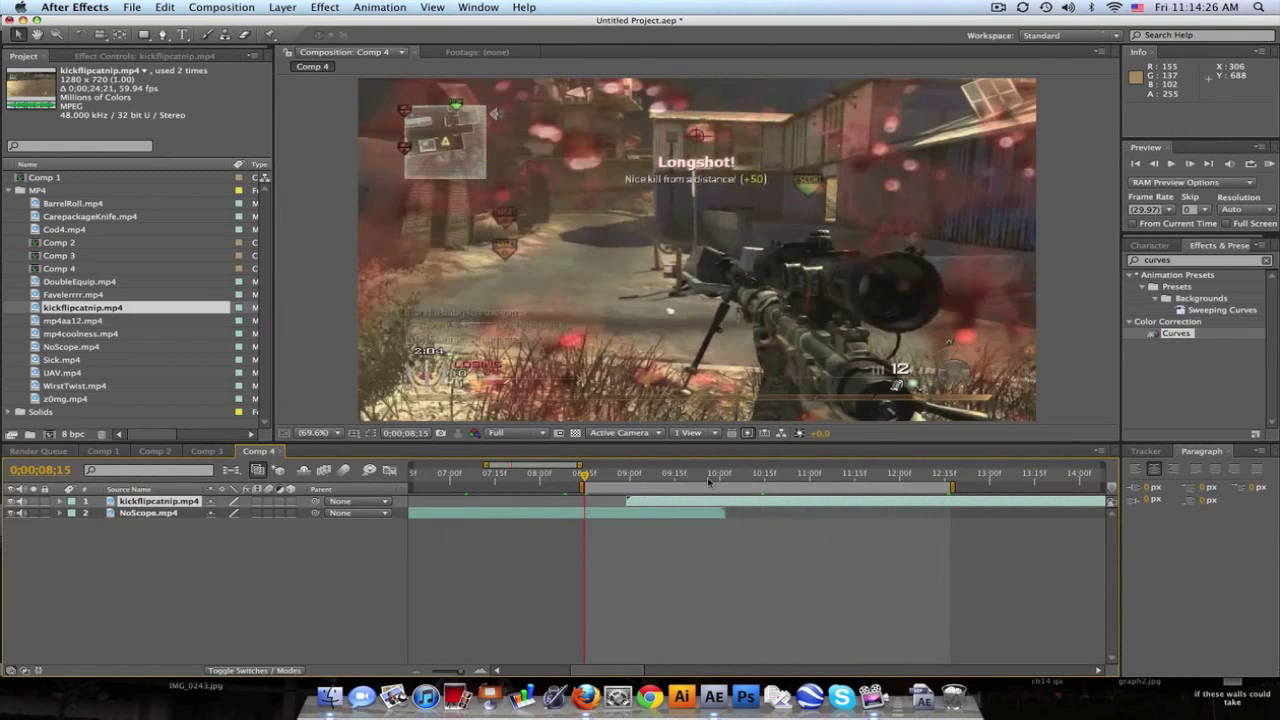
click(773, 478)
Step: Add a new adjustment layer above the clips, apply Offset to it, and move to 9;00
click(282, 7)
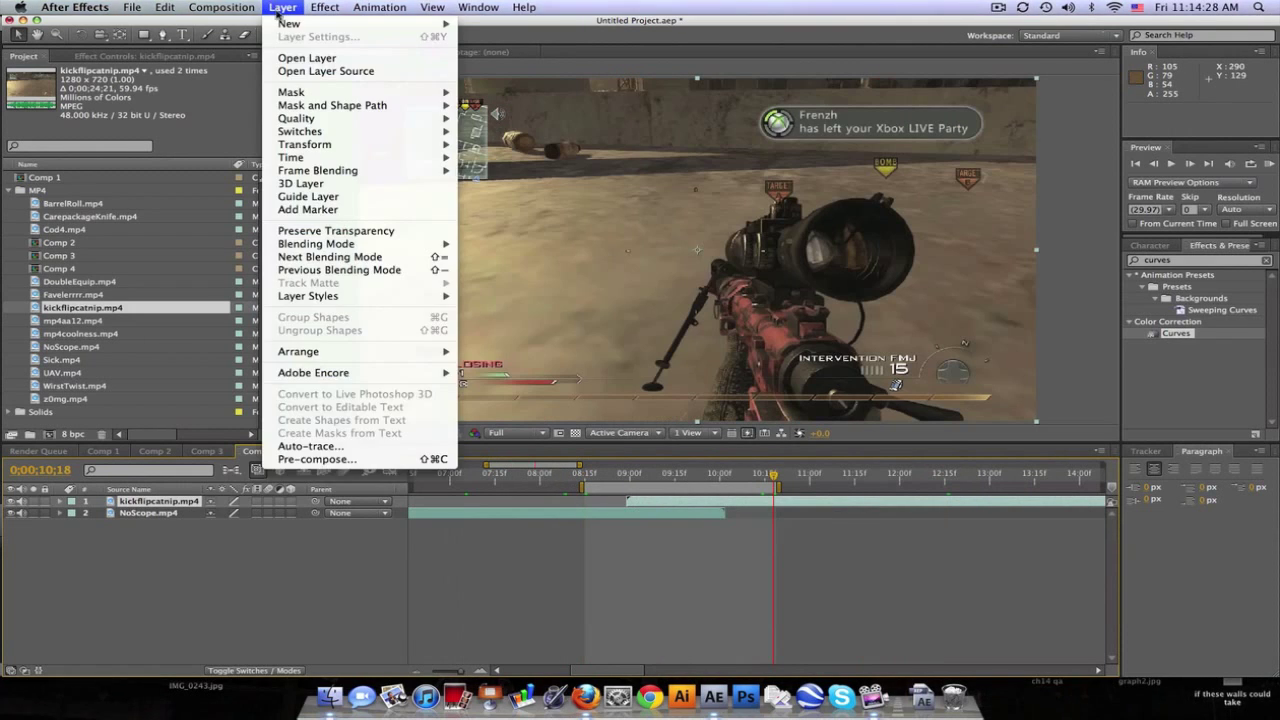
mouse_move(300, 23)
click(528, 106)
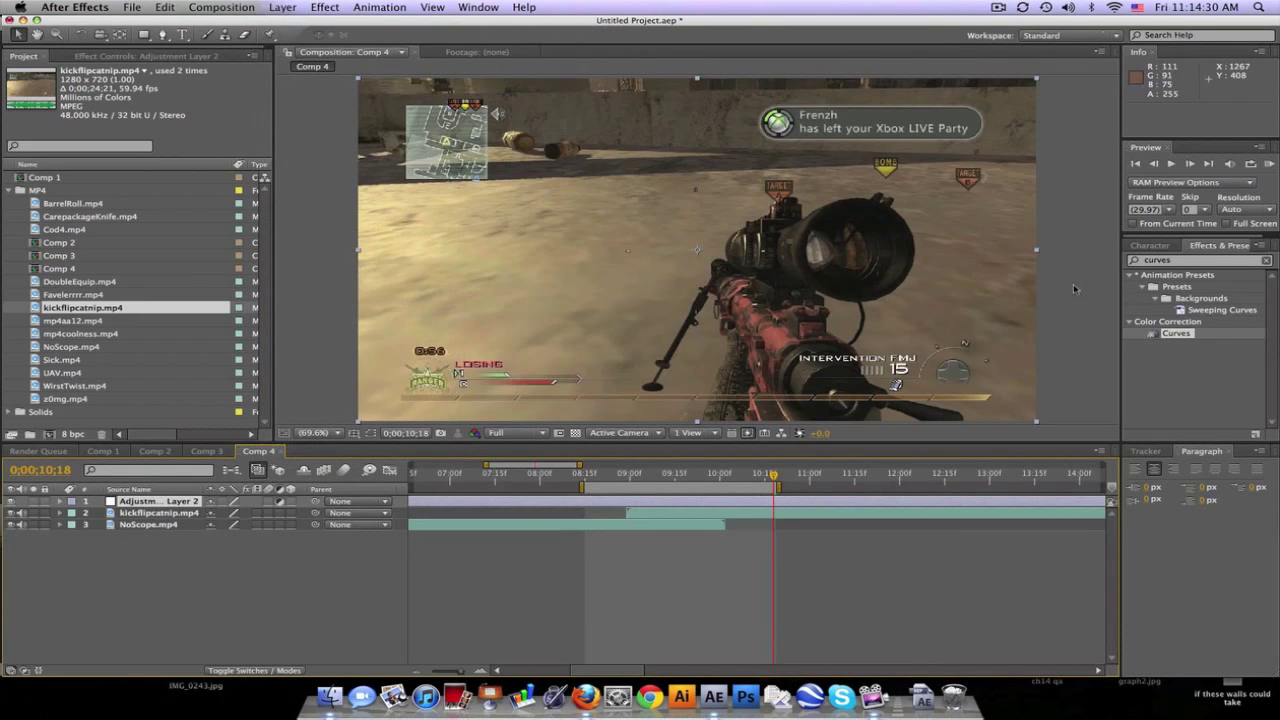
click(1160, 260)
text(offset)
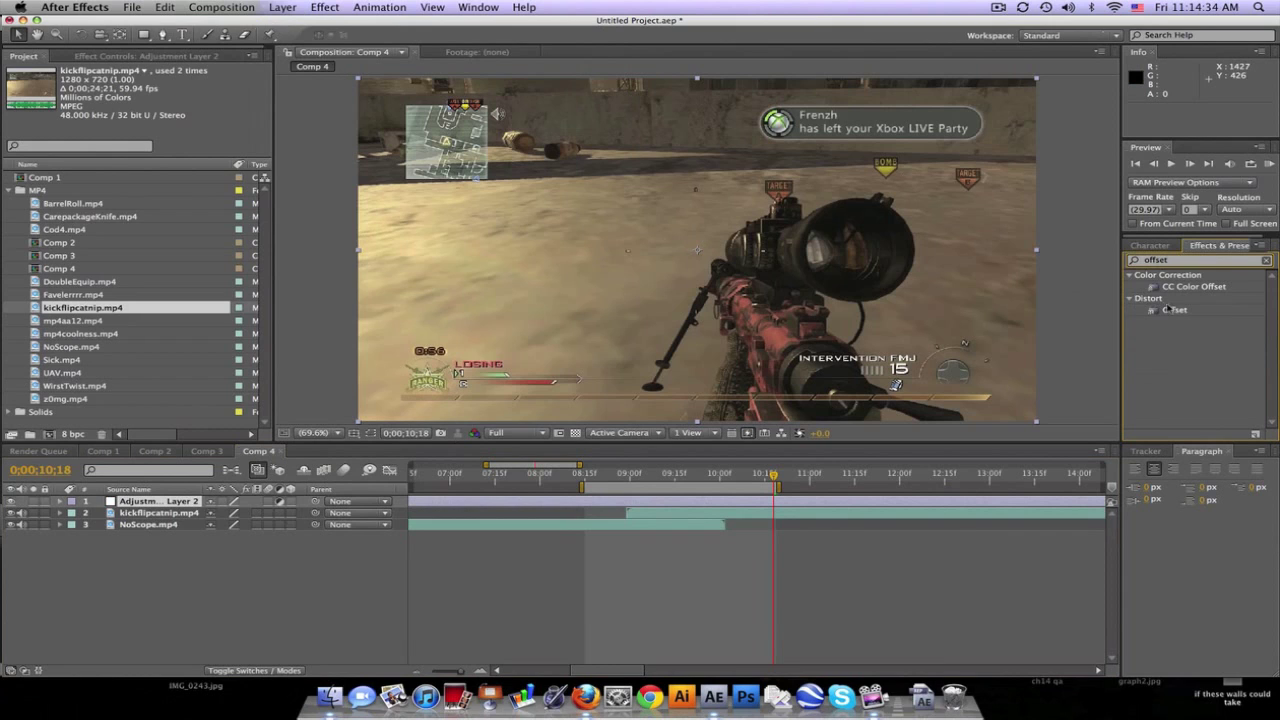
drag(1166, 309, 145, 503)
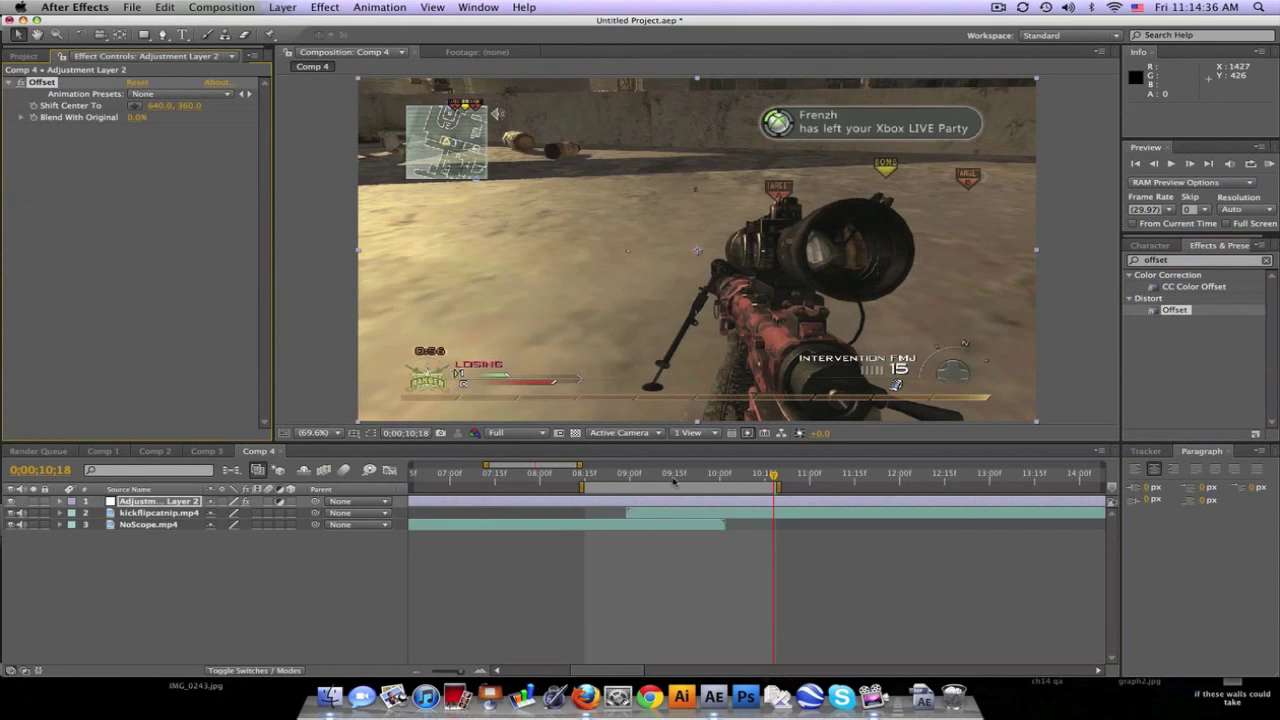
click(629, 475)
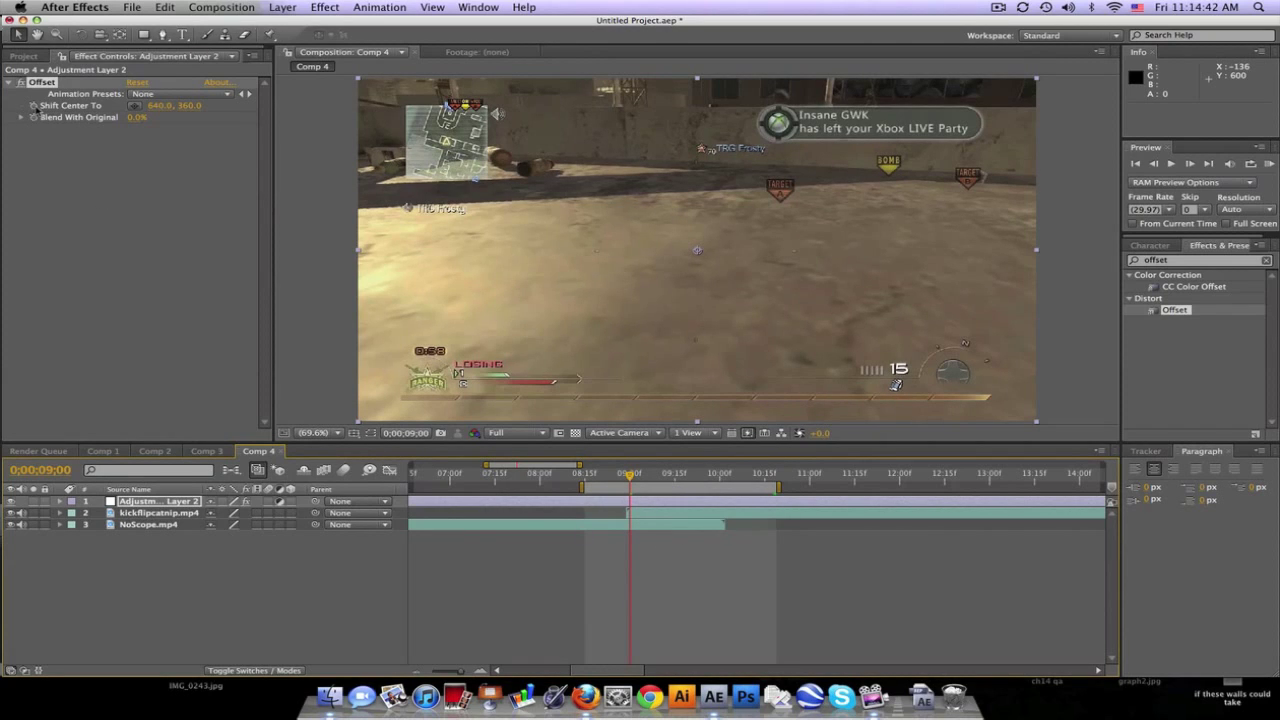
Step: Keyframe Offset Shift Center To Y at 360, then 360*9 = 3240 at 10;00
click(684, 476)
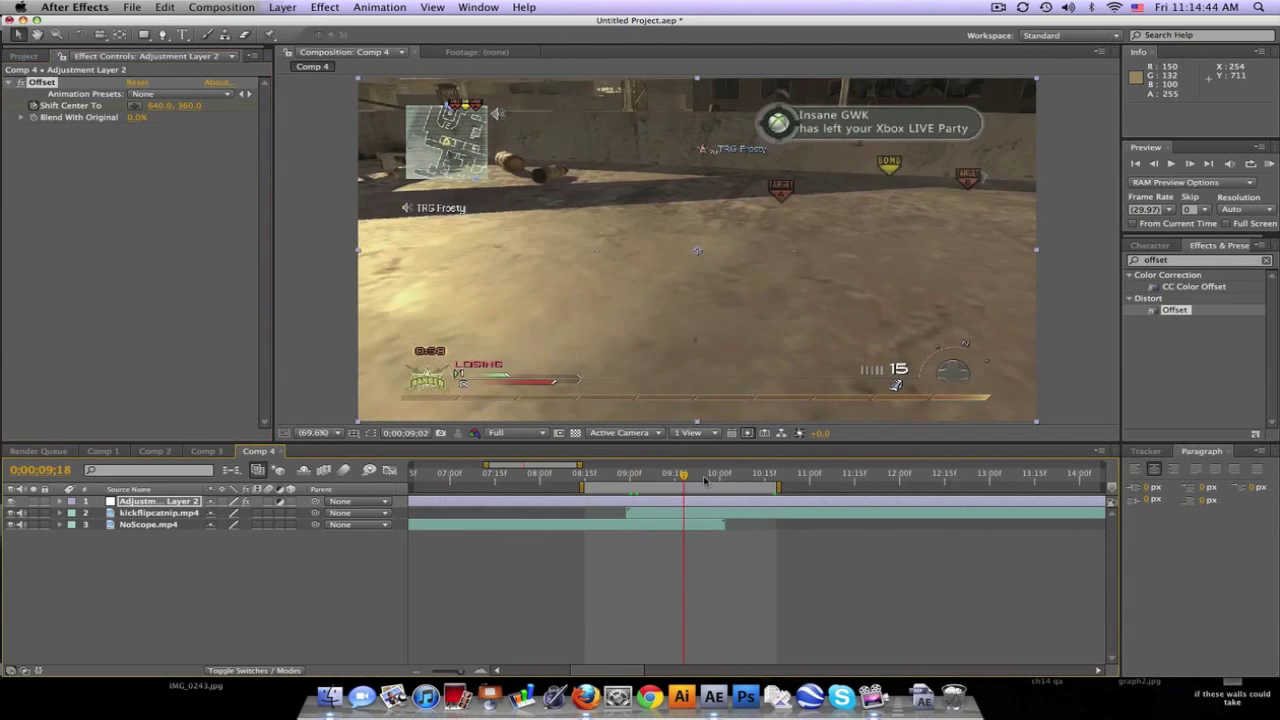
drag(704, 481, 720, 479)
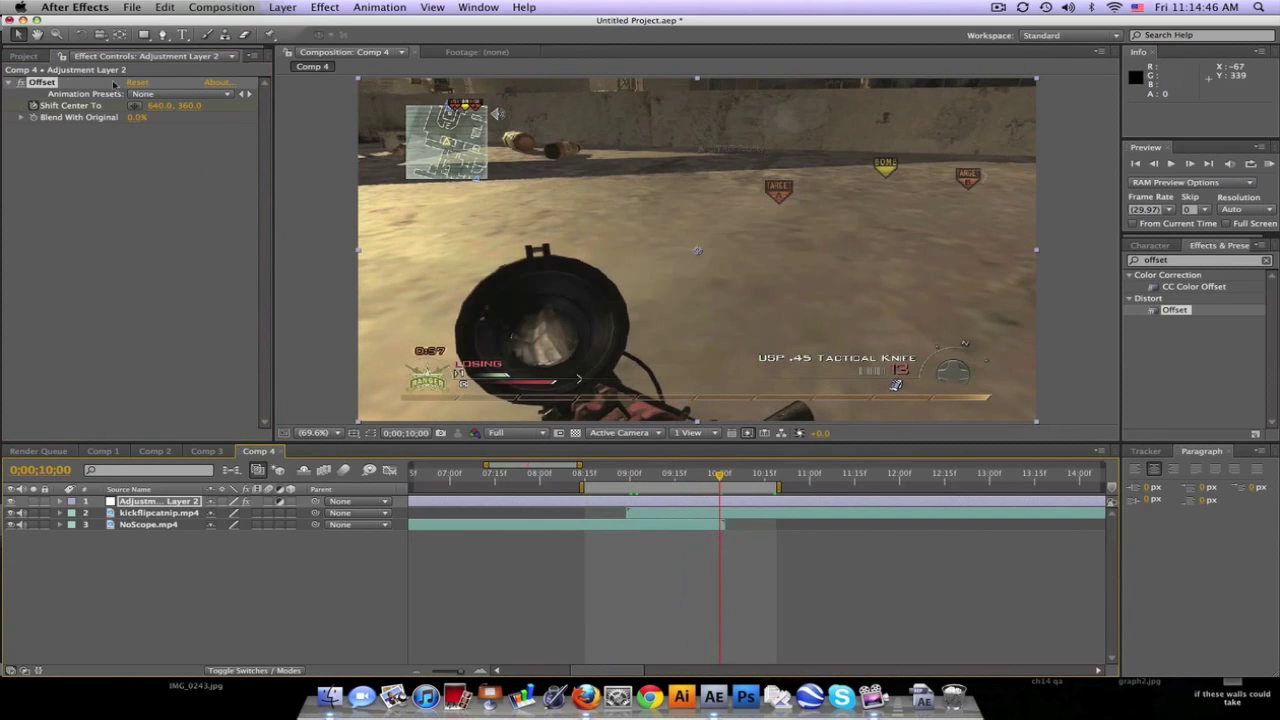
drag(187, 113, 400, 110)
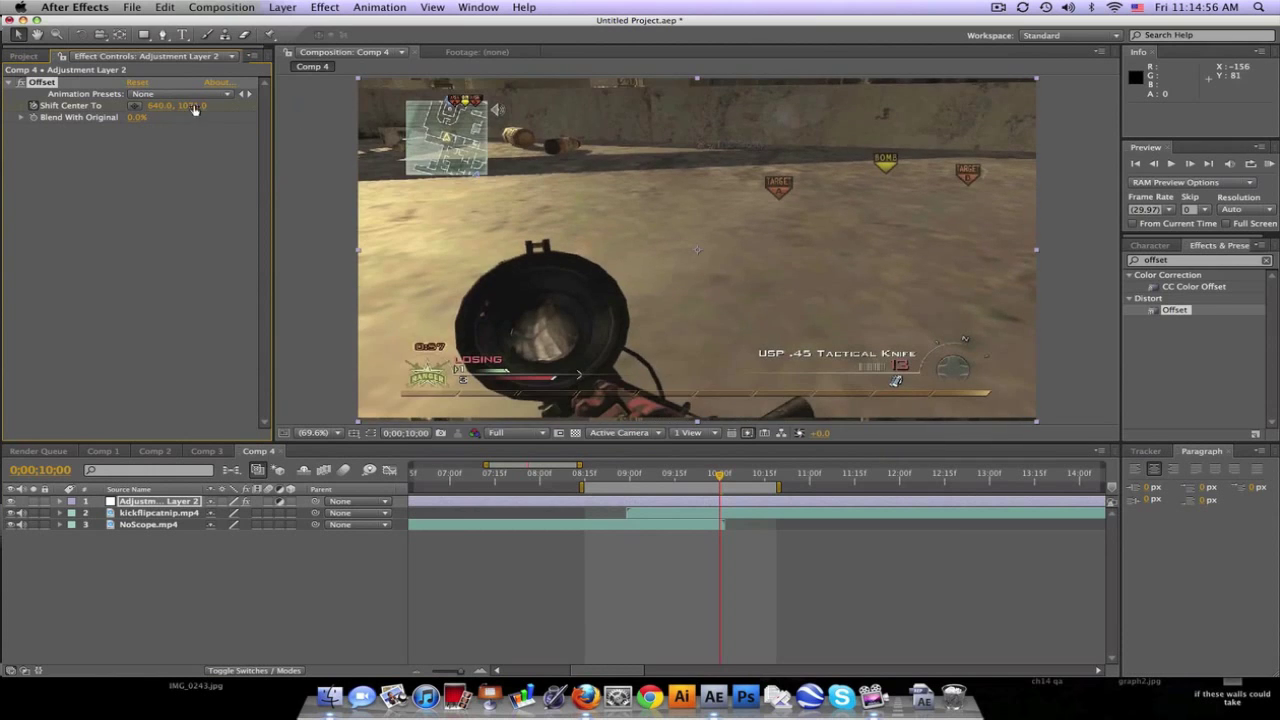
click(193, 105)
text(360)
key(Return)
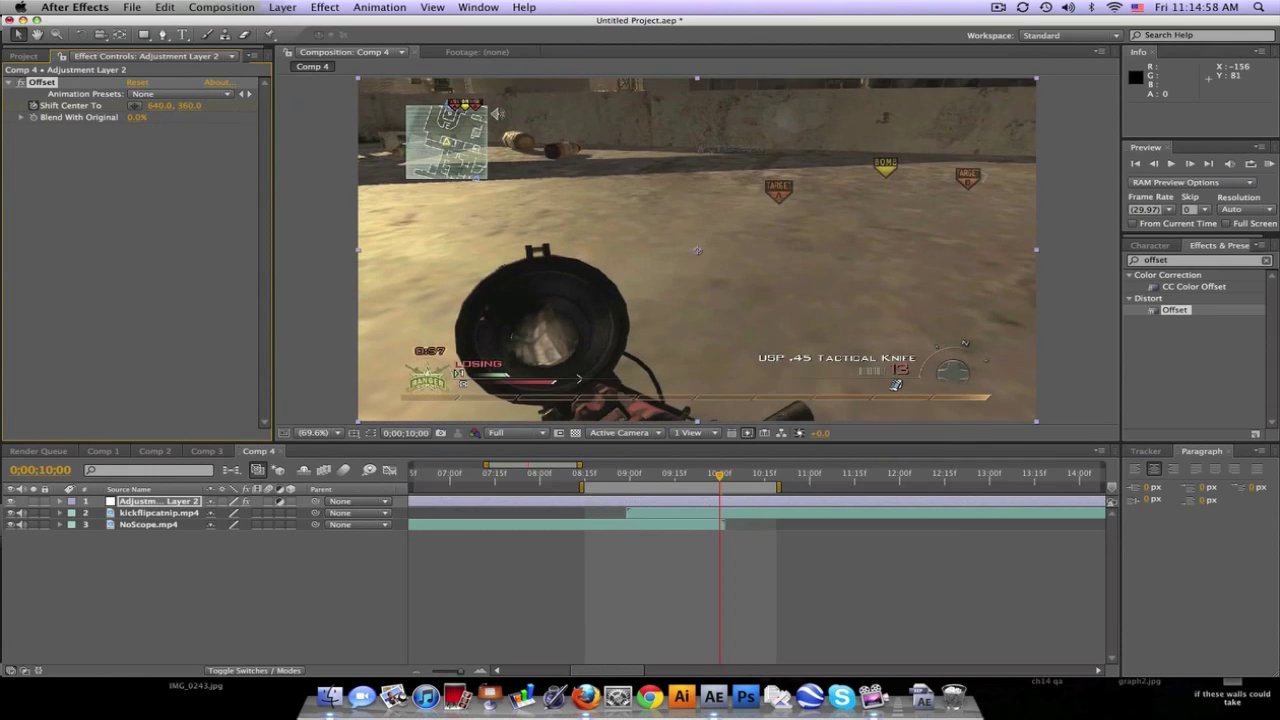
click(193, 105)
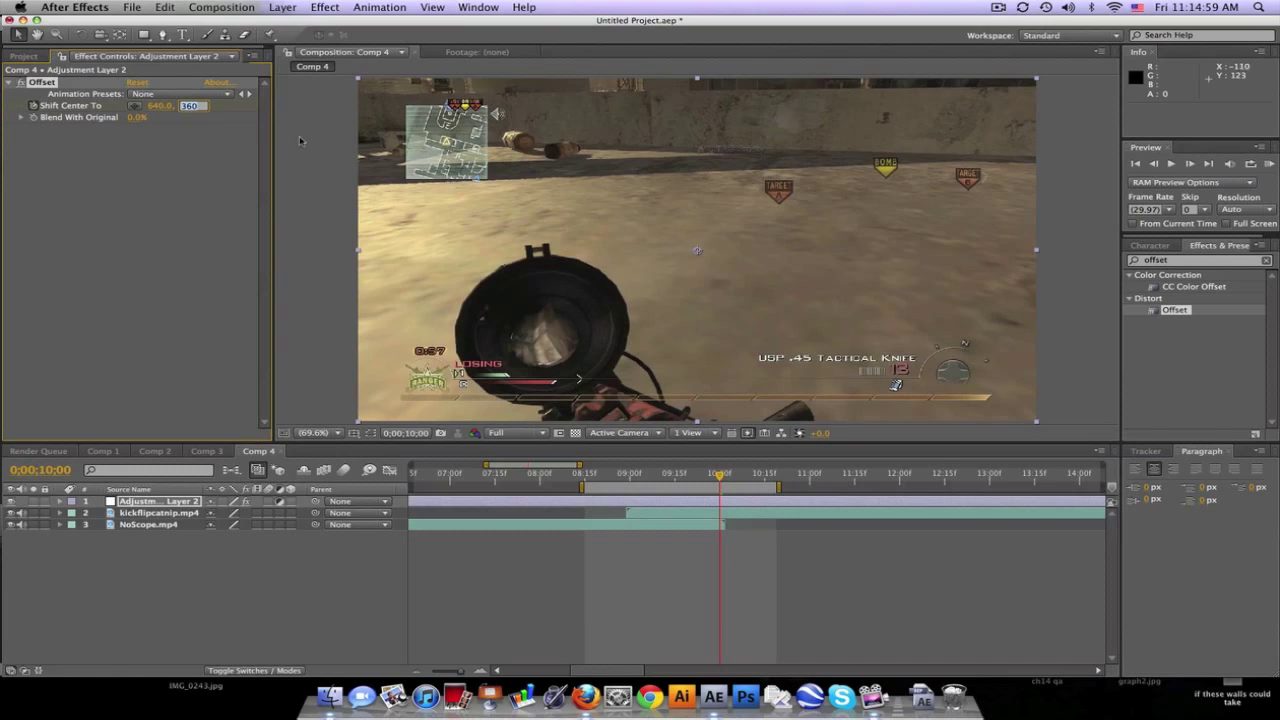
click(204, 106)
click(174, 151)
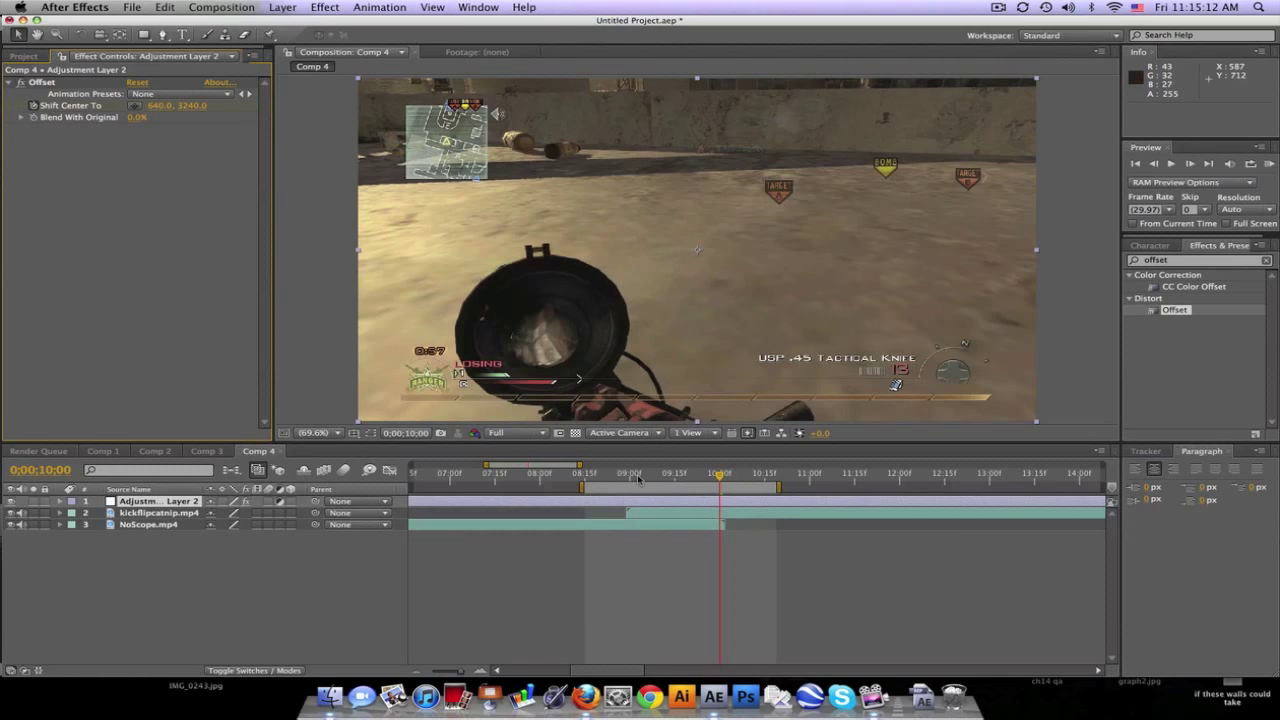
Step: Preview the slide from before the transition, stopping at 9;20, and reselect the adjustment layer
click(606, 478)
key(space)
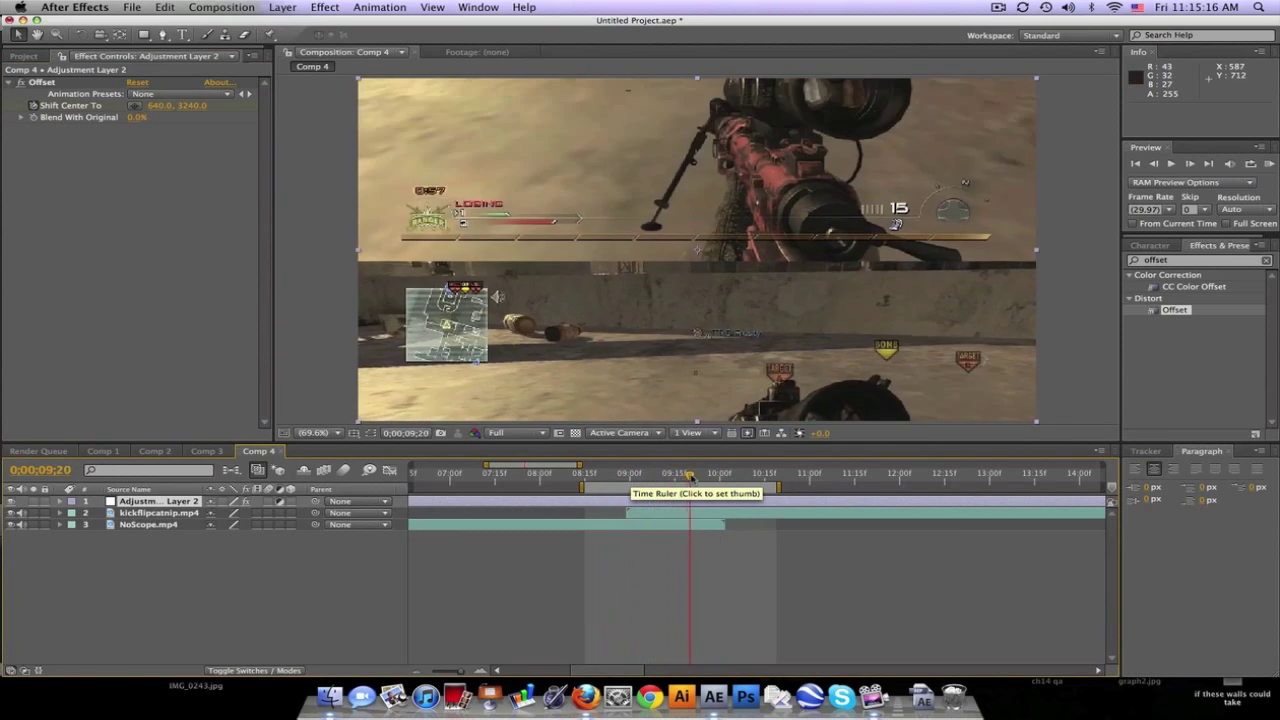
click(689, 476)
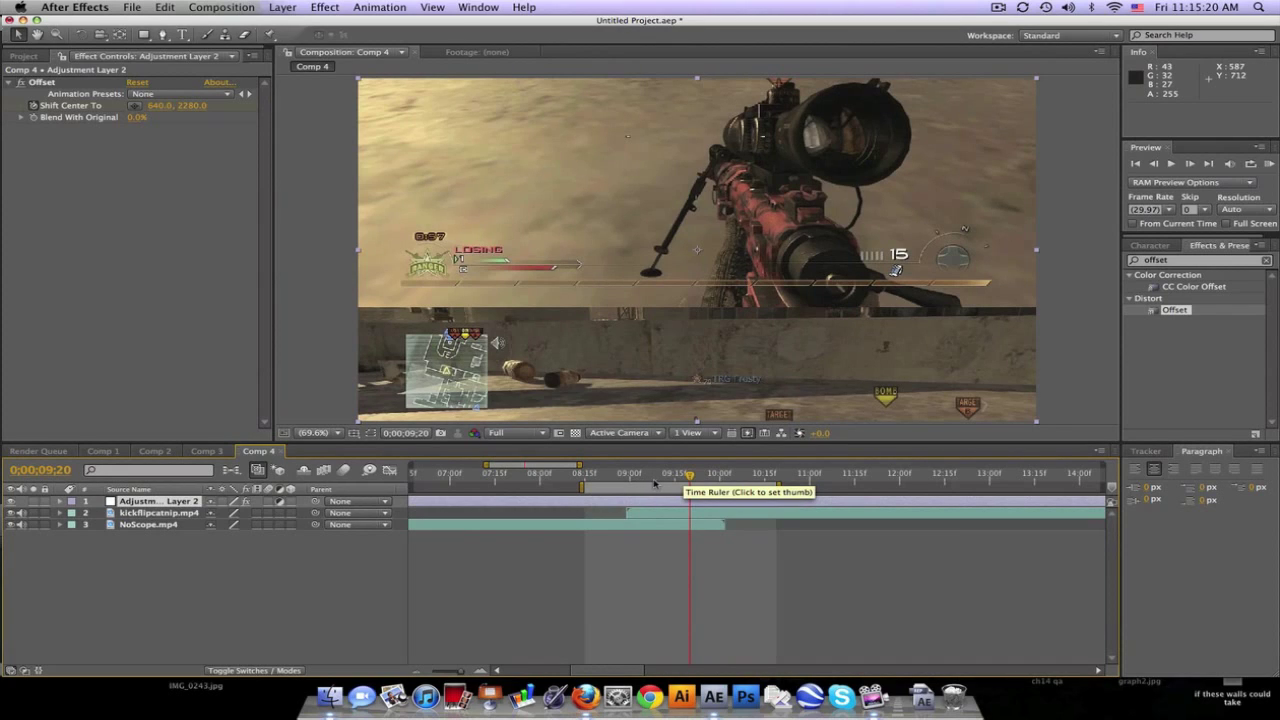
click(162, 514)
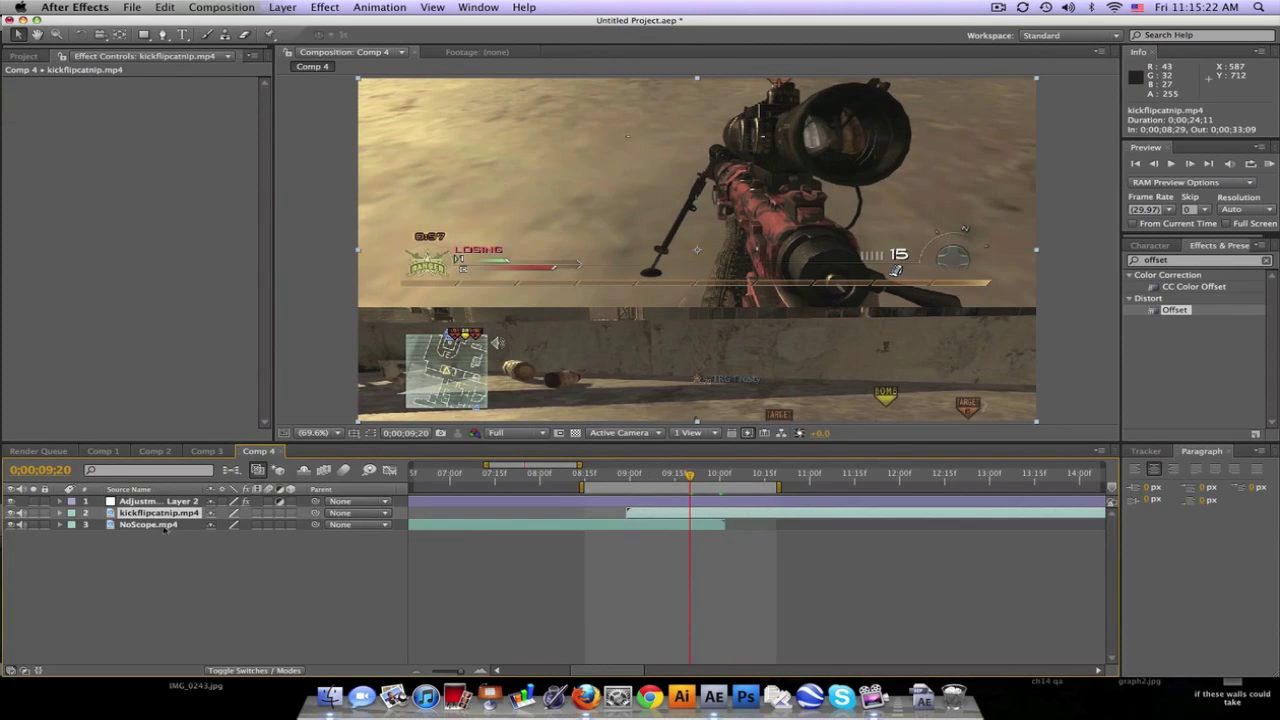
click(168, 502)
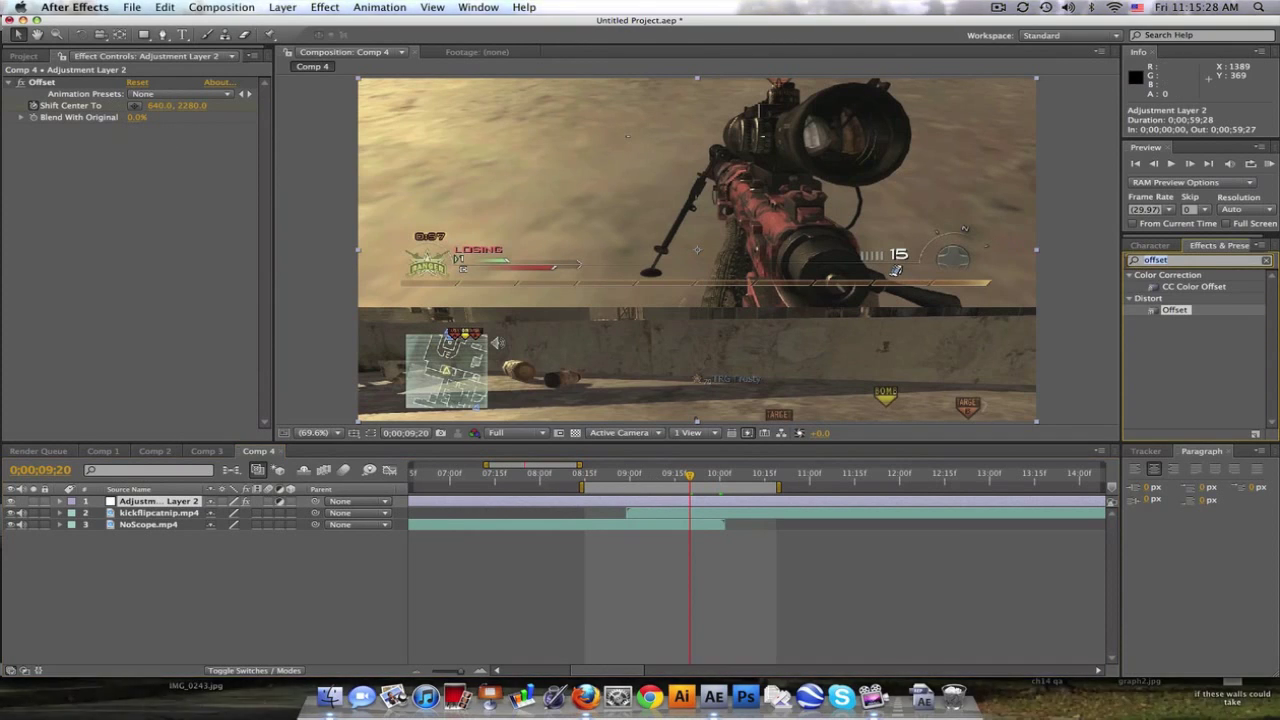
Step: Apply Directional Blur to the adjustment layer with a Blur Length keyframe of 0 at 8;29
click(1203, 260)
text(direc)
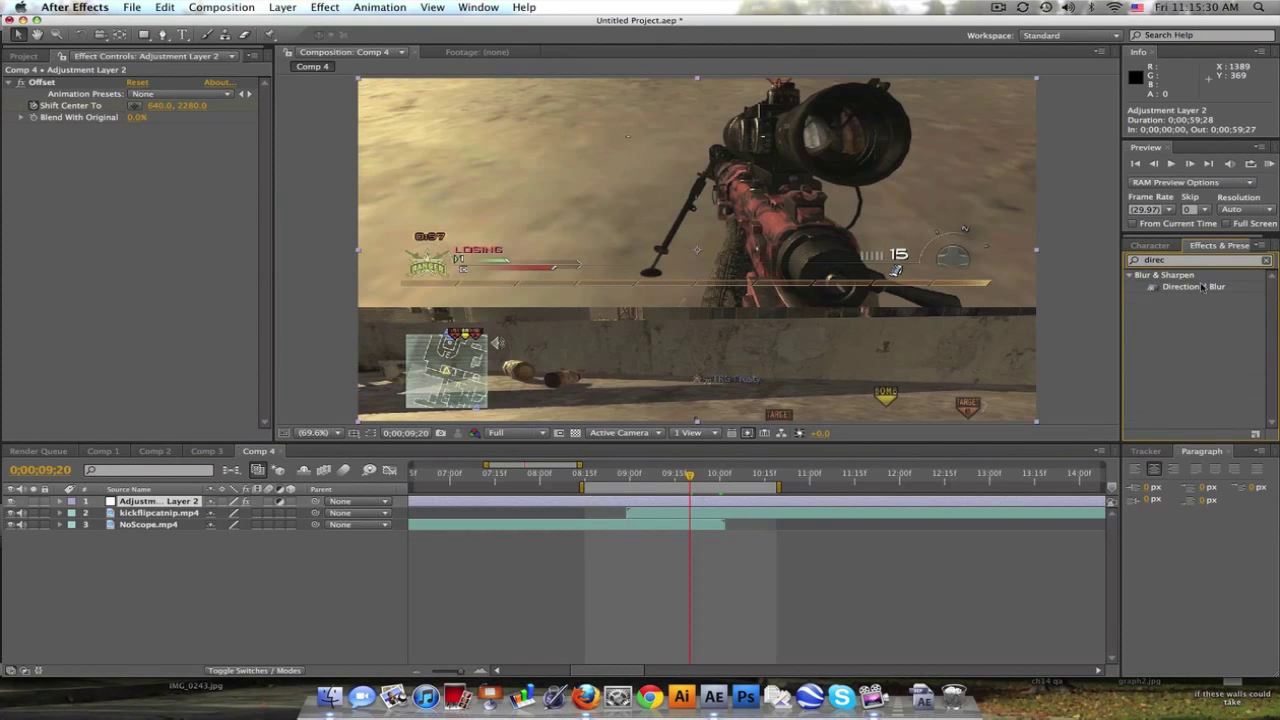
drag(1203, 287, 200, 256)
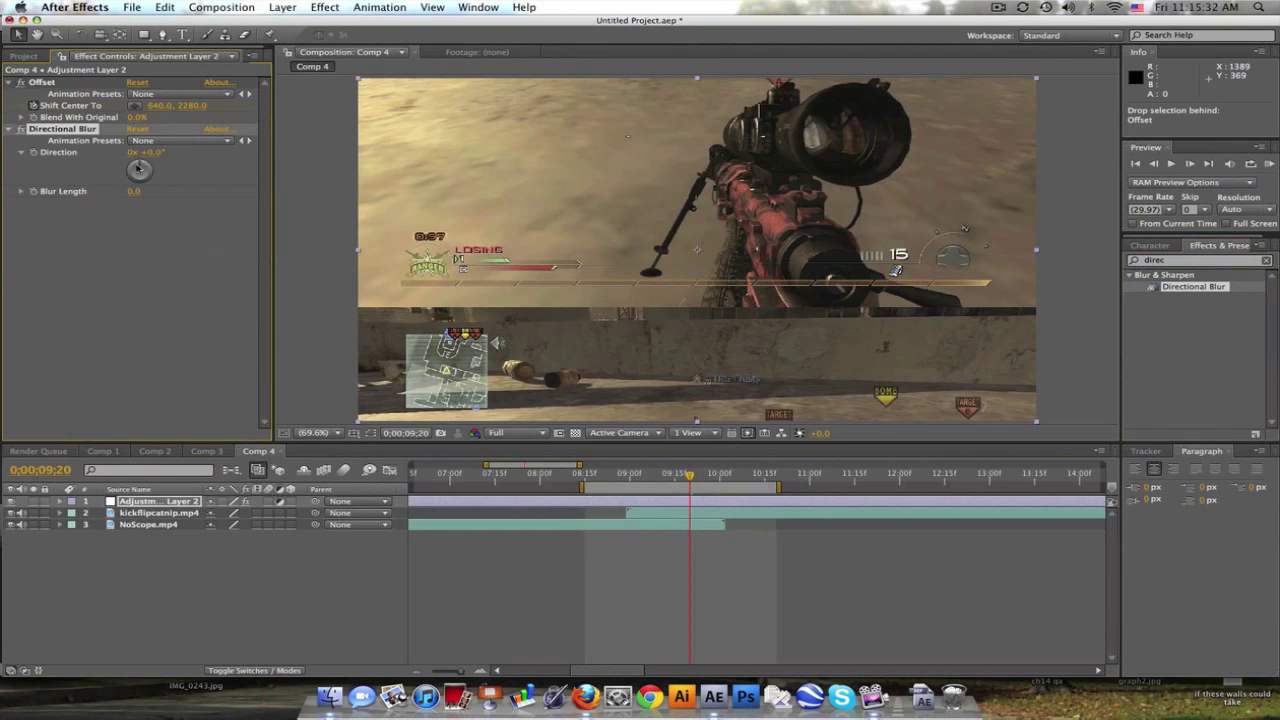
click(625, 477)
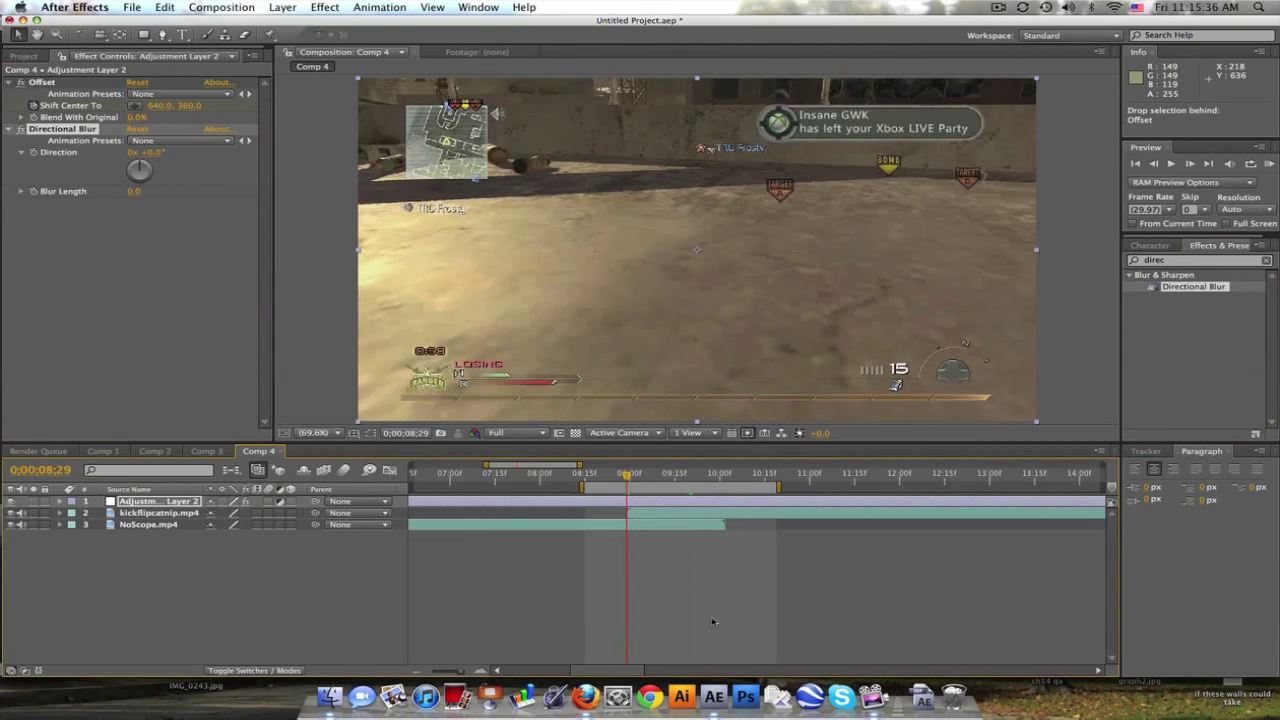
click(35, 193)
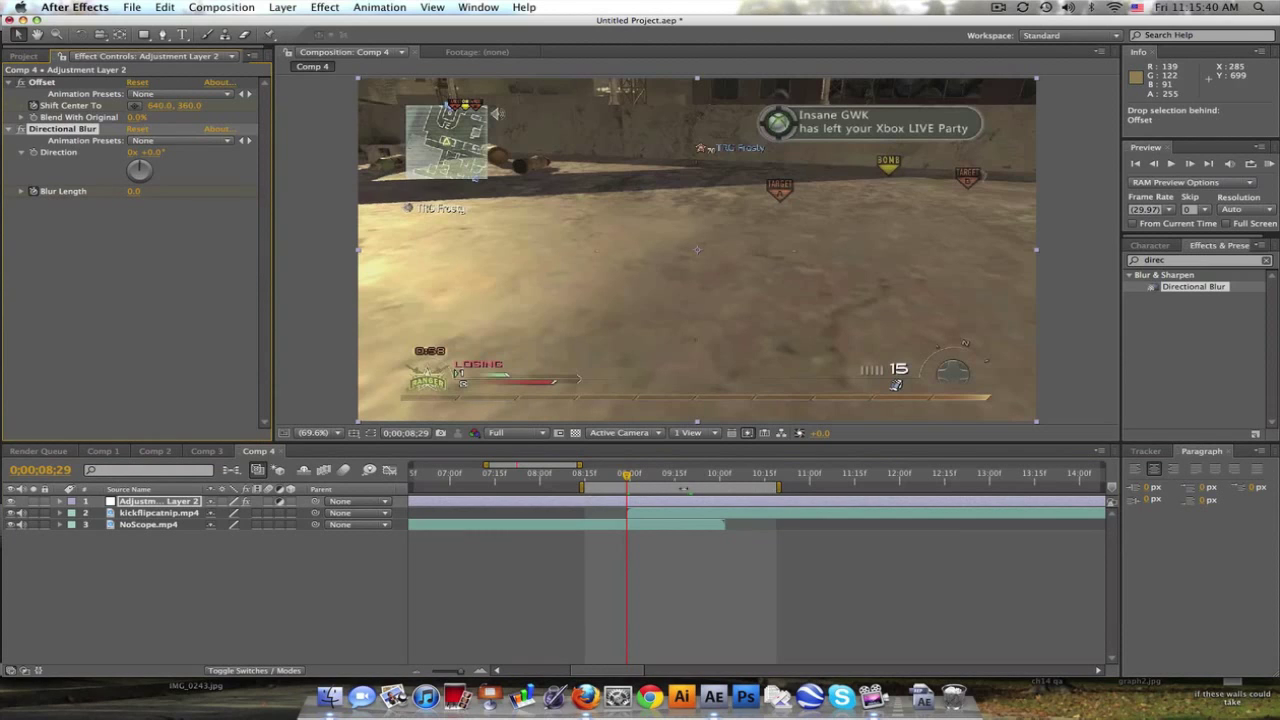
Step: Keyframe Blur Length 50 at 9;16 and 0 at 10;01, then scrub back to check
click(676, 478)
click(132, 193)
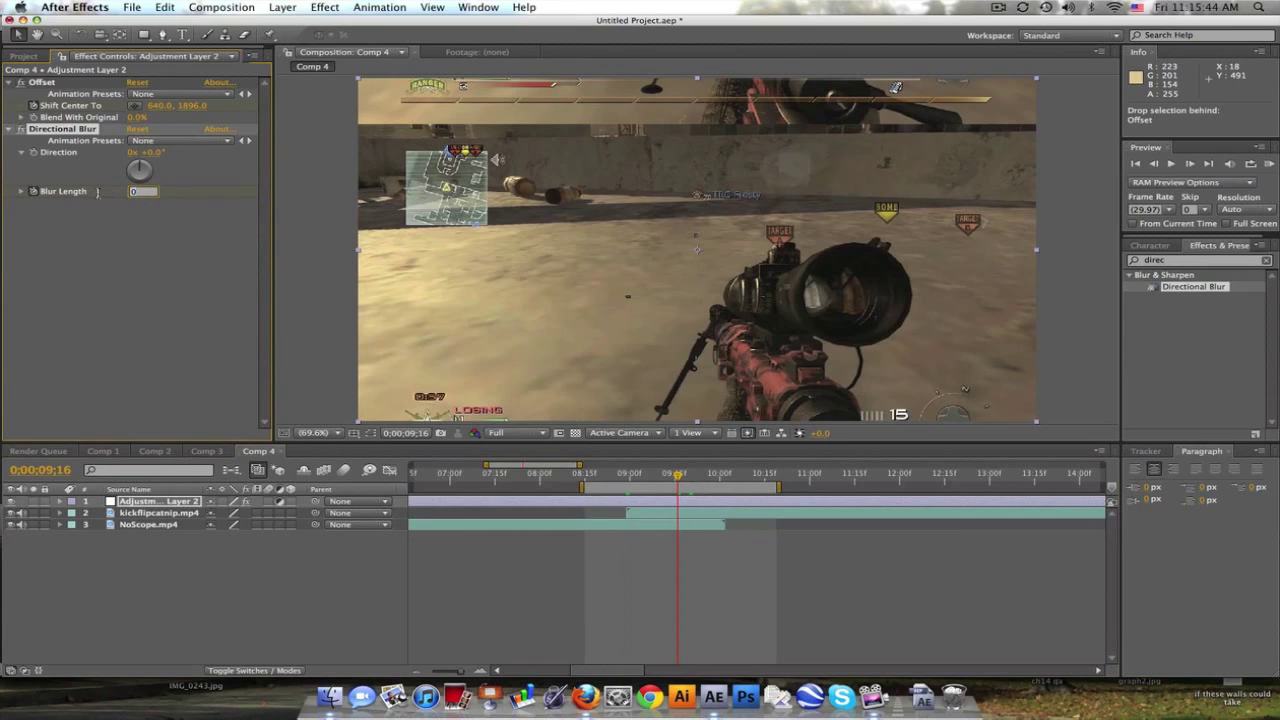
text(50)
key(Return)
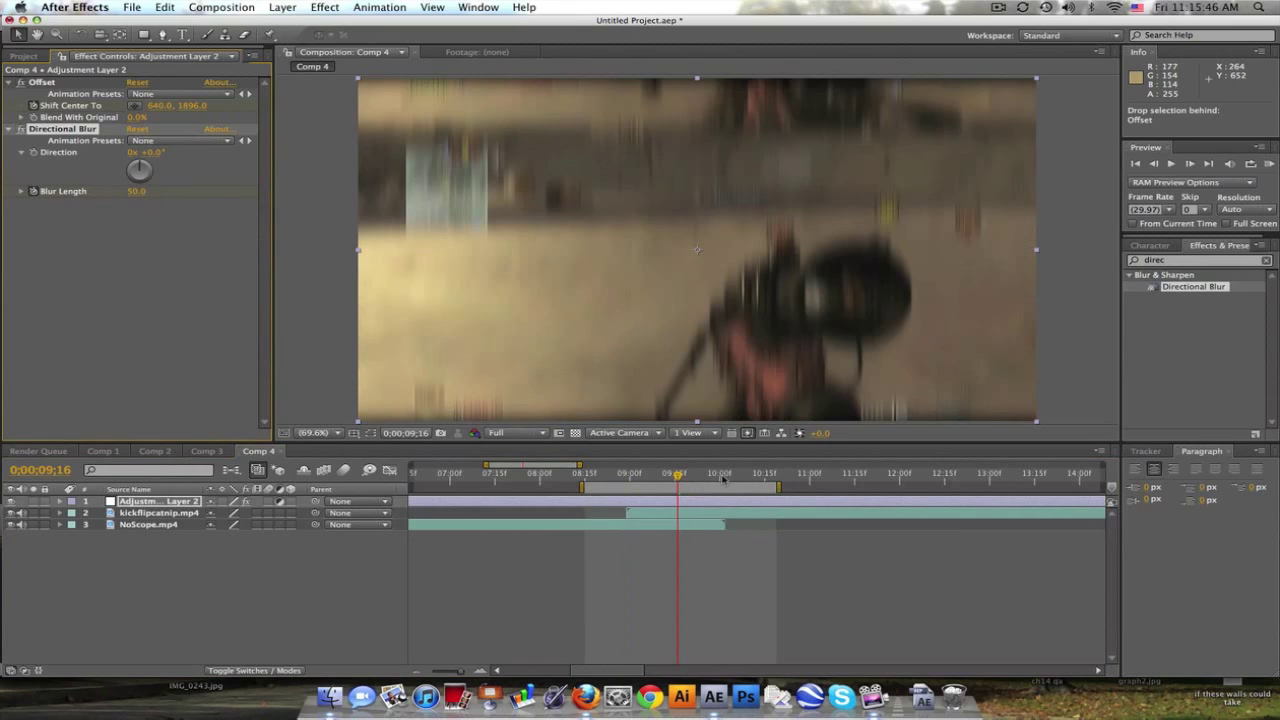
click(713, 476)
click(723, 477)
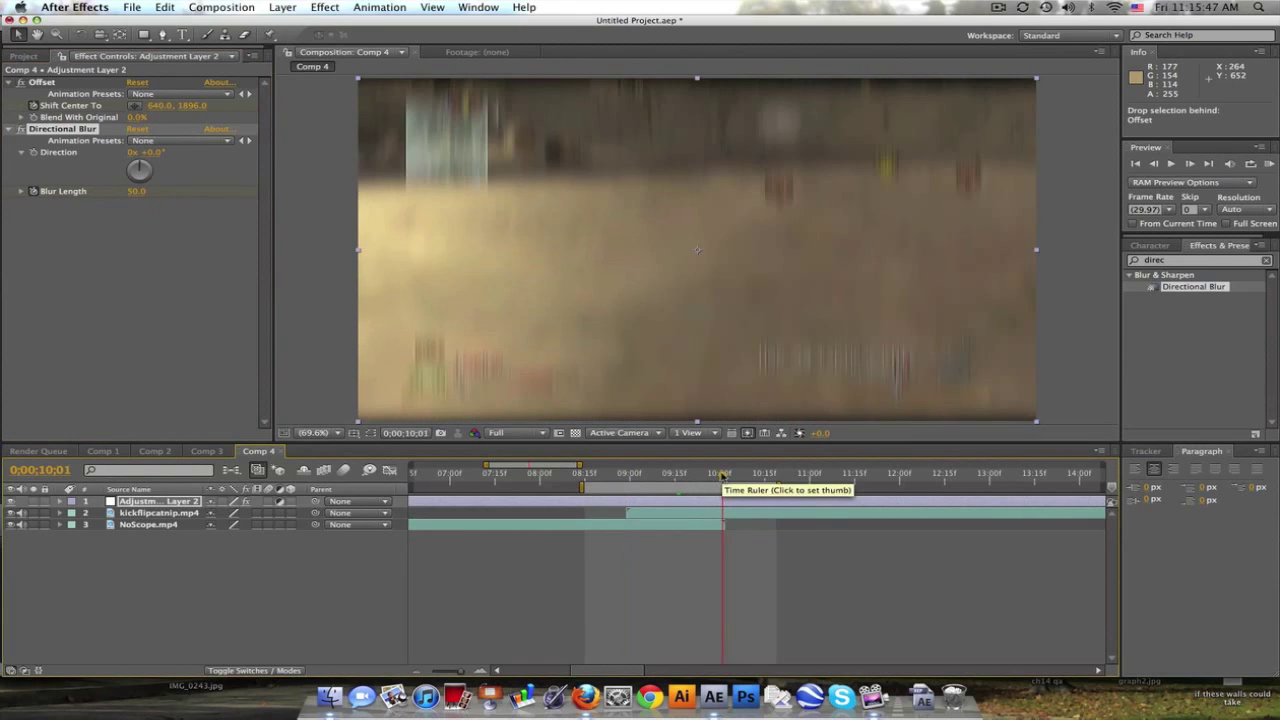
click(134, 191)
text(0)
key(Return)
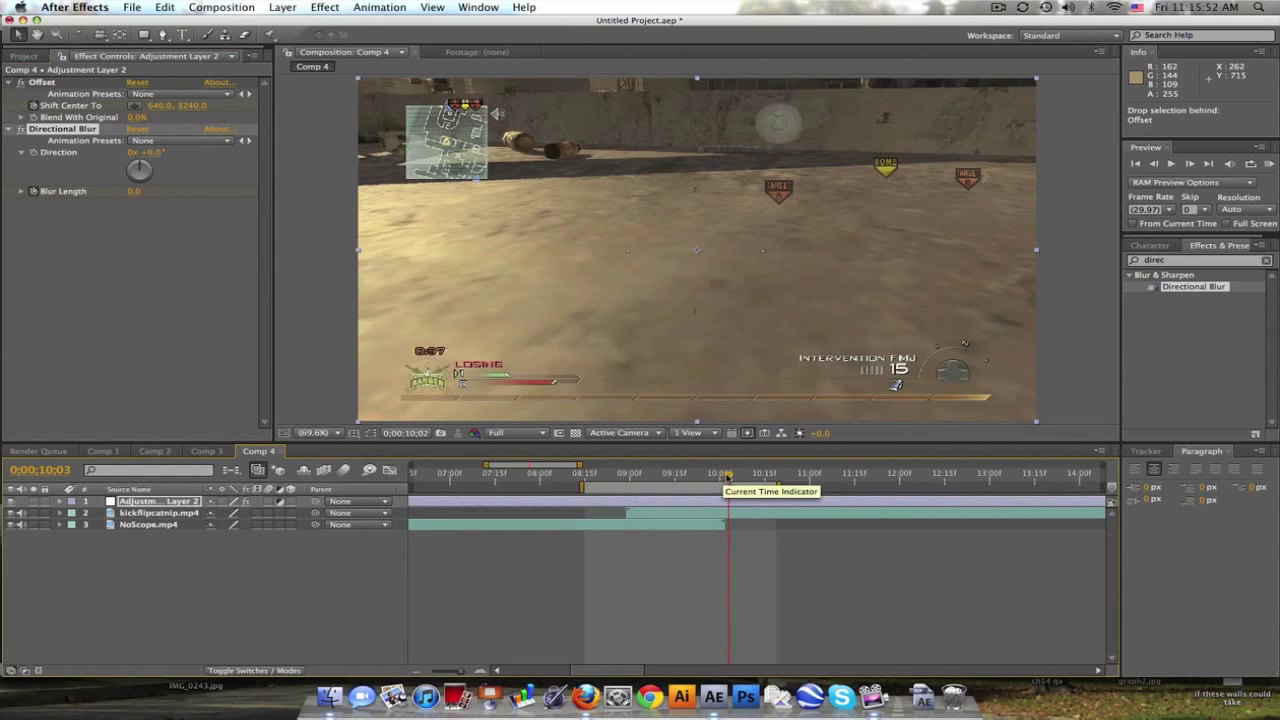
drag(723, 477, 664, 475)
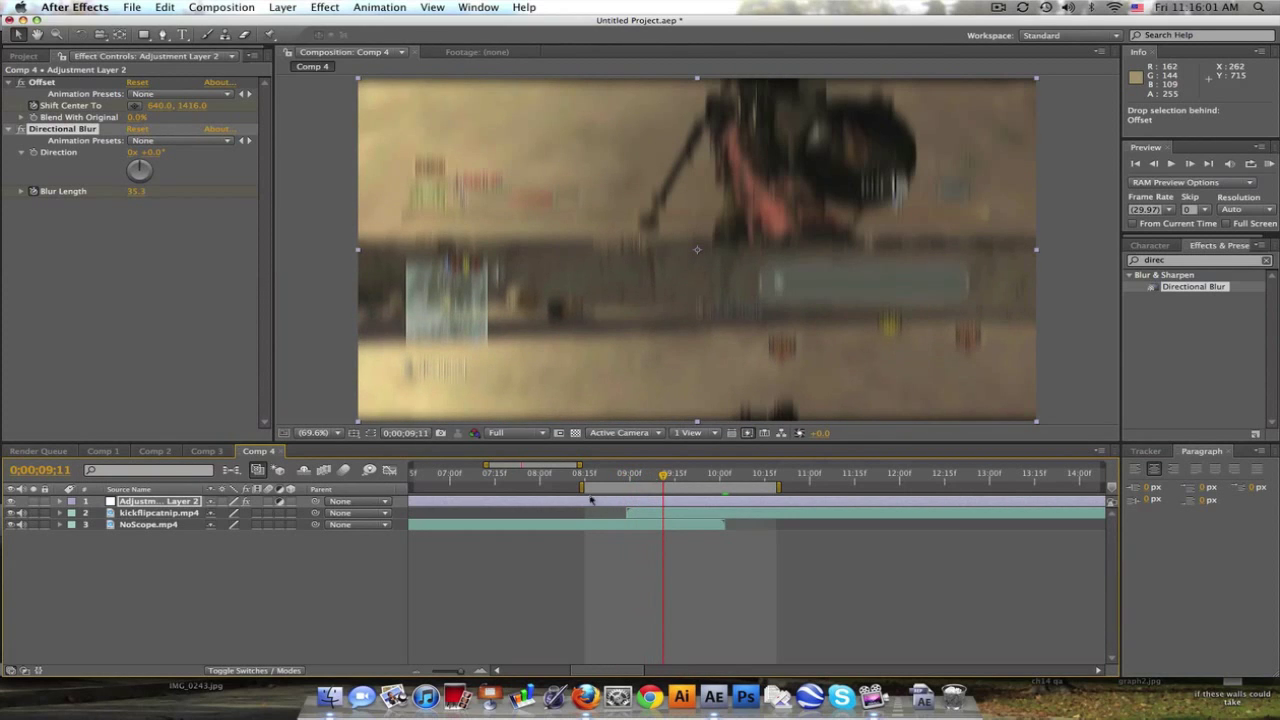
Step: Keyframe kickflipcatnip.mp4's Opacity from 0% at 9;11 to 100% at 9;17
click(164, 514)
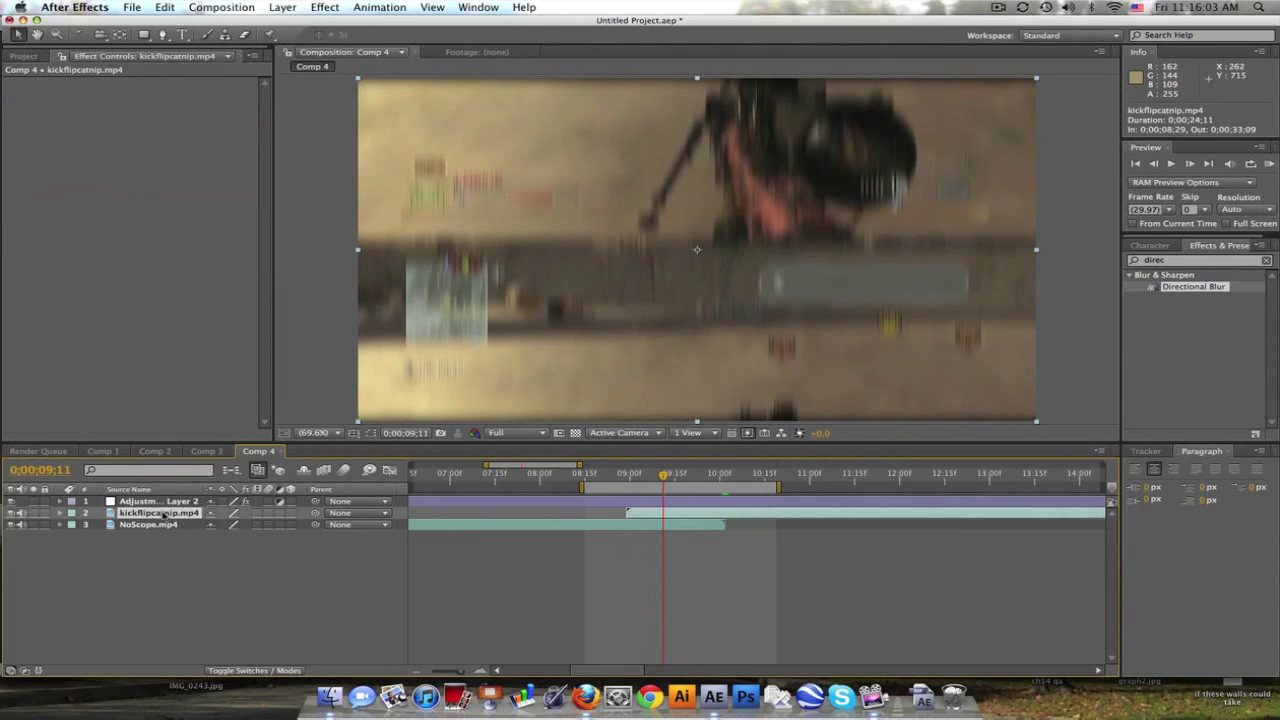
key(t)
click(99, 524)
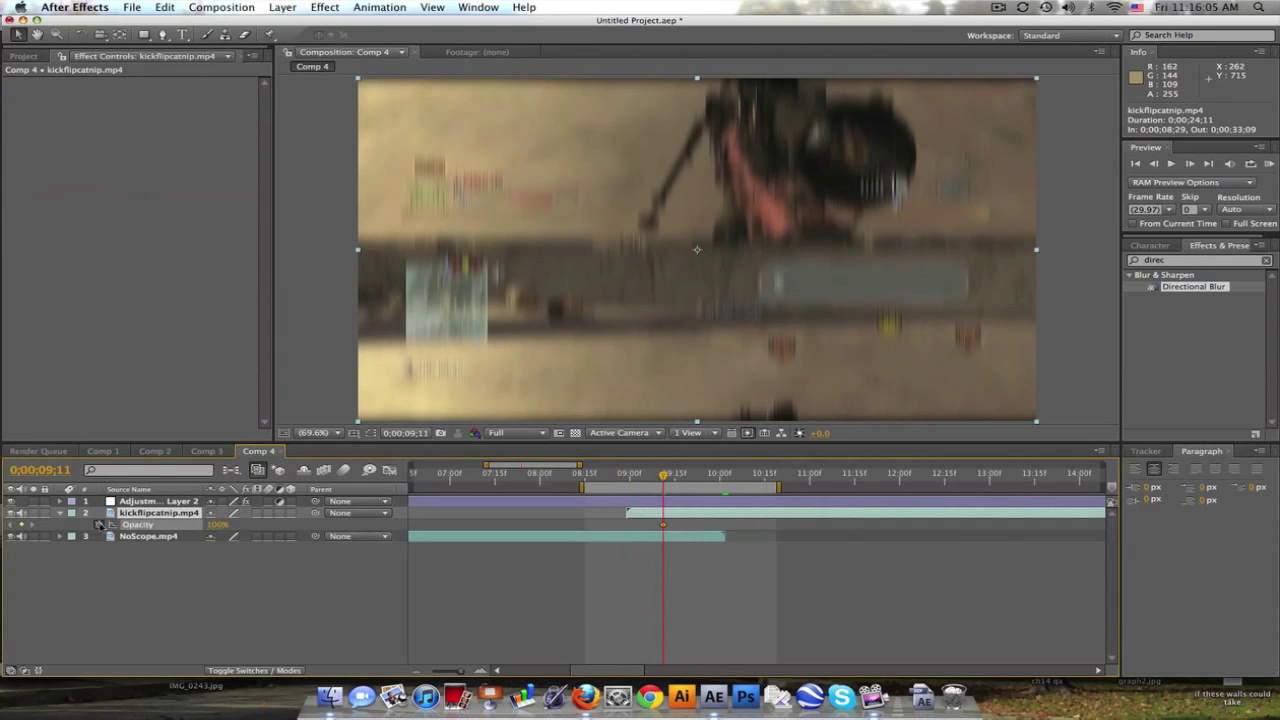
click(218, 524)
text(0)
key(Return)
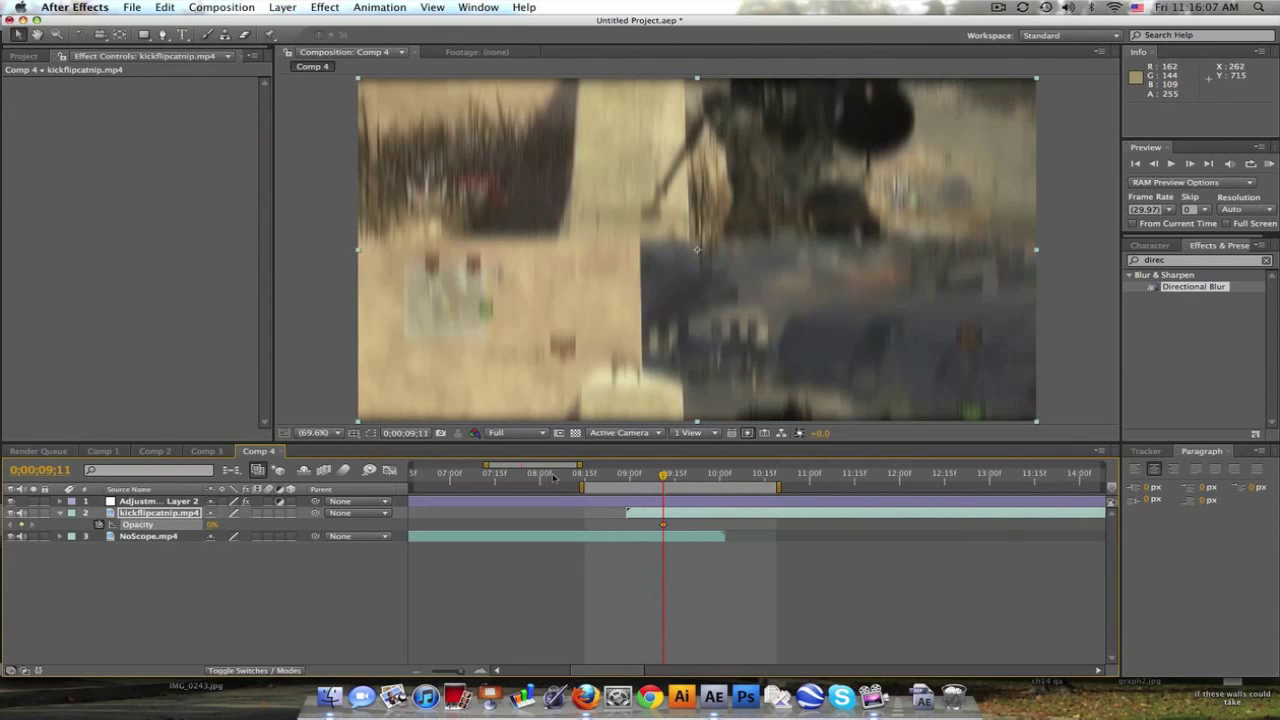
drag(663, 476, 680, 478)
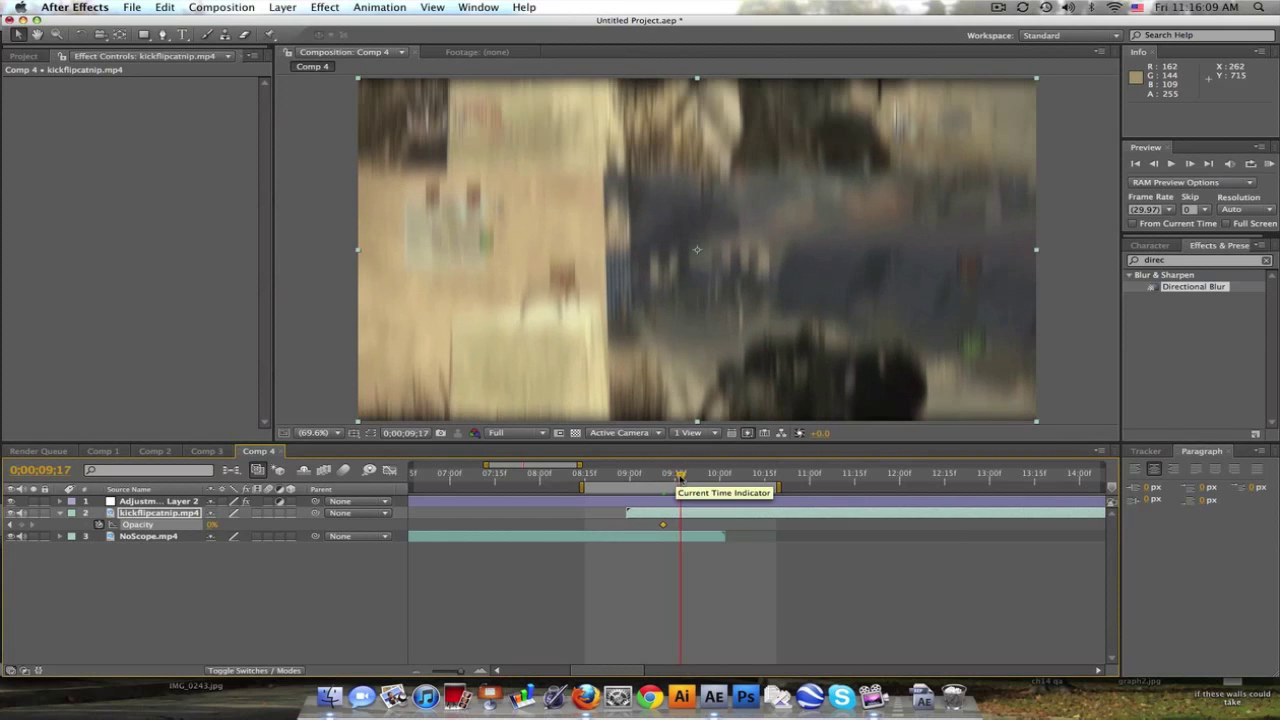
click(212, 524)
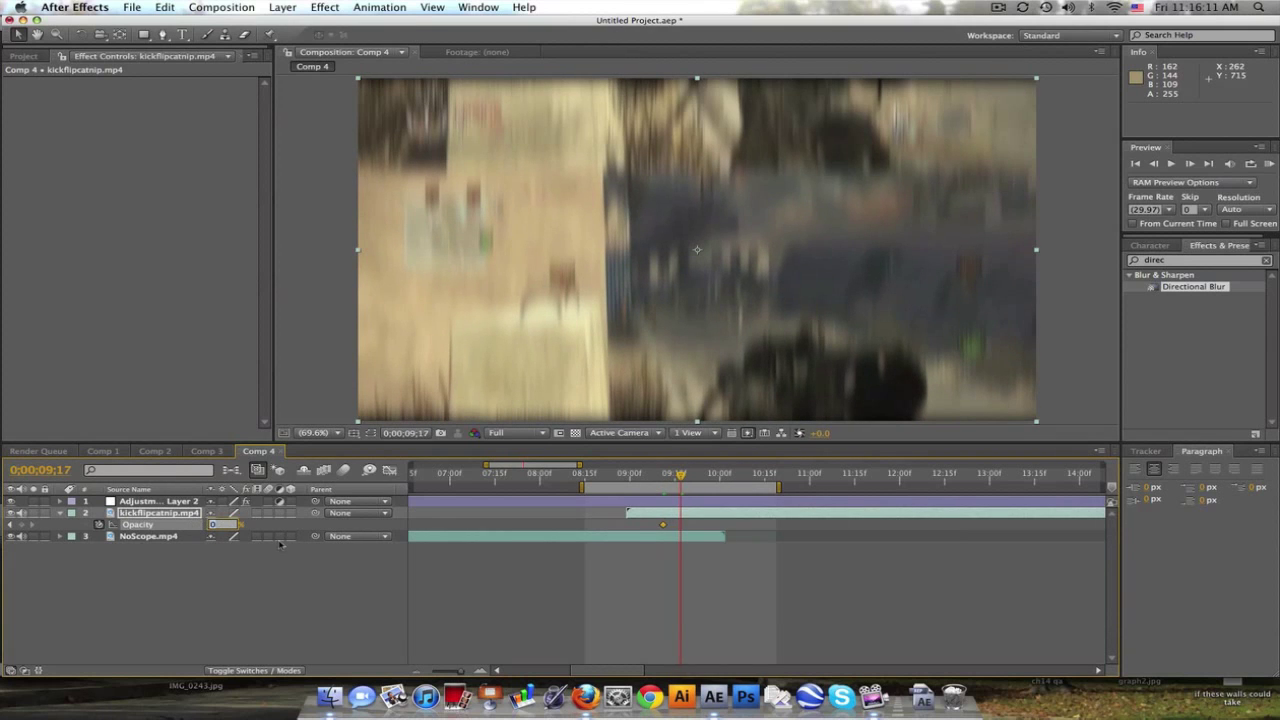
text(100)
key(Return)
Step: Step and scrub through the crossfade frames to review the fade-in
click(625, 476)
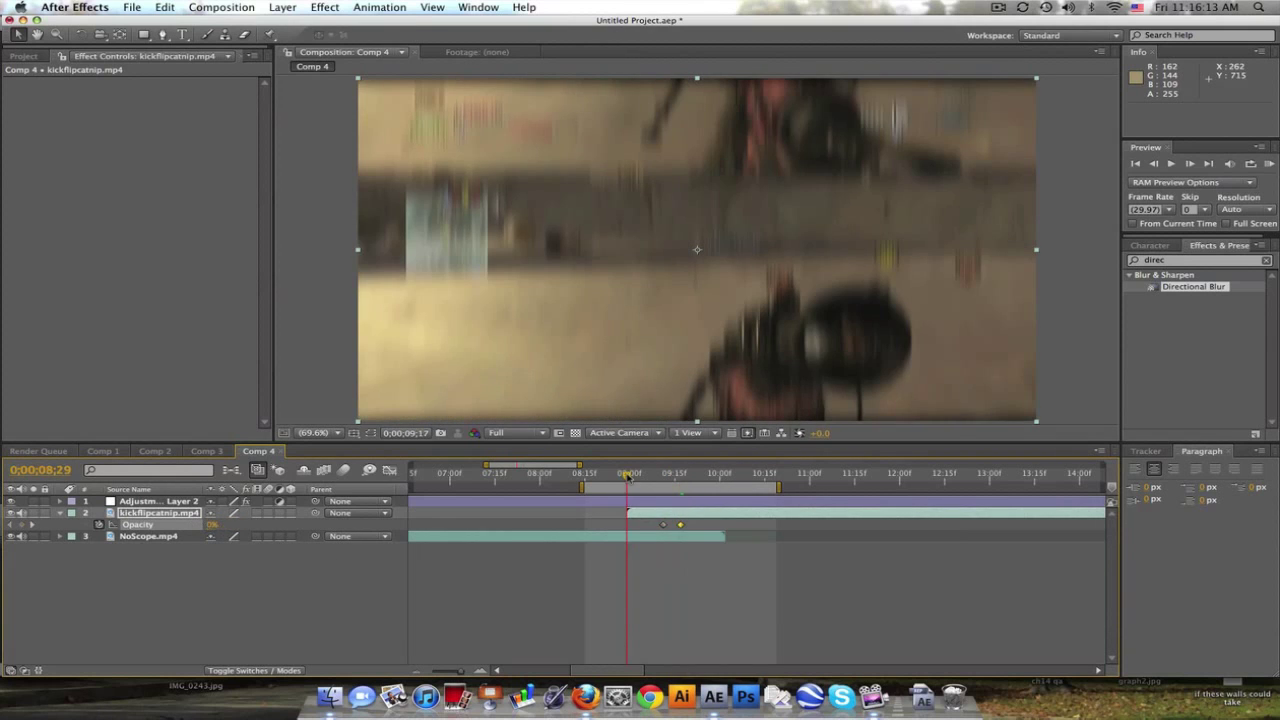
click(638, 476)
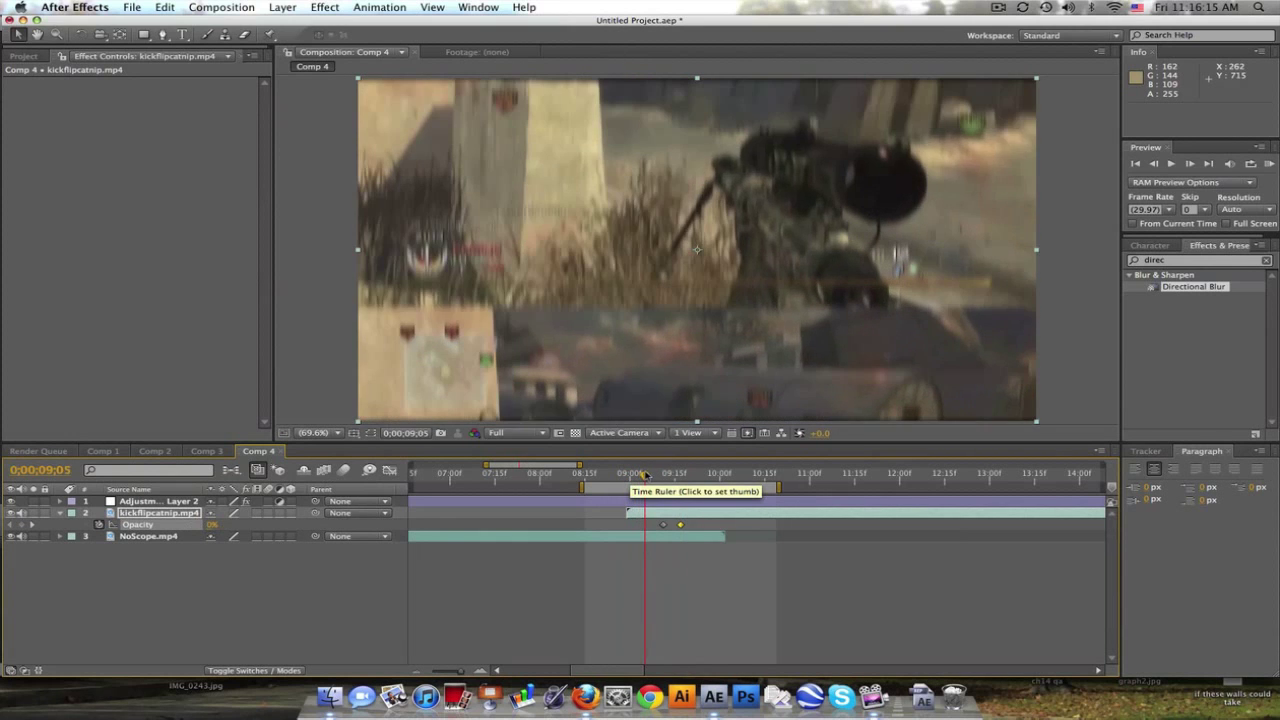
click(649, 476)
click(655, 476)
click(662, 474)
drag(662, 474, 724, 472)
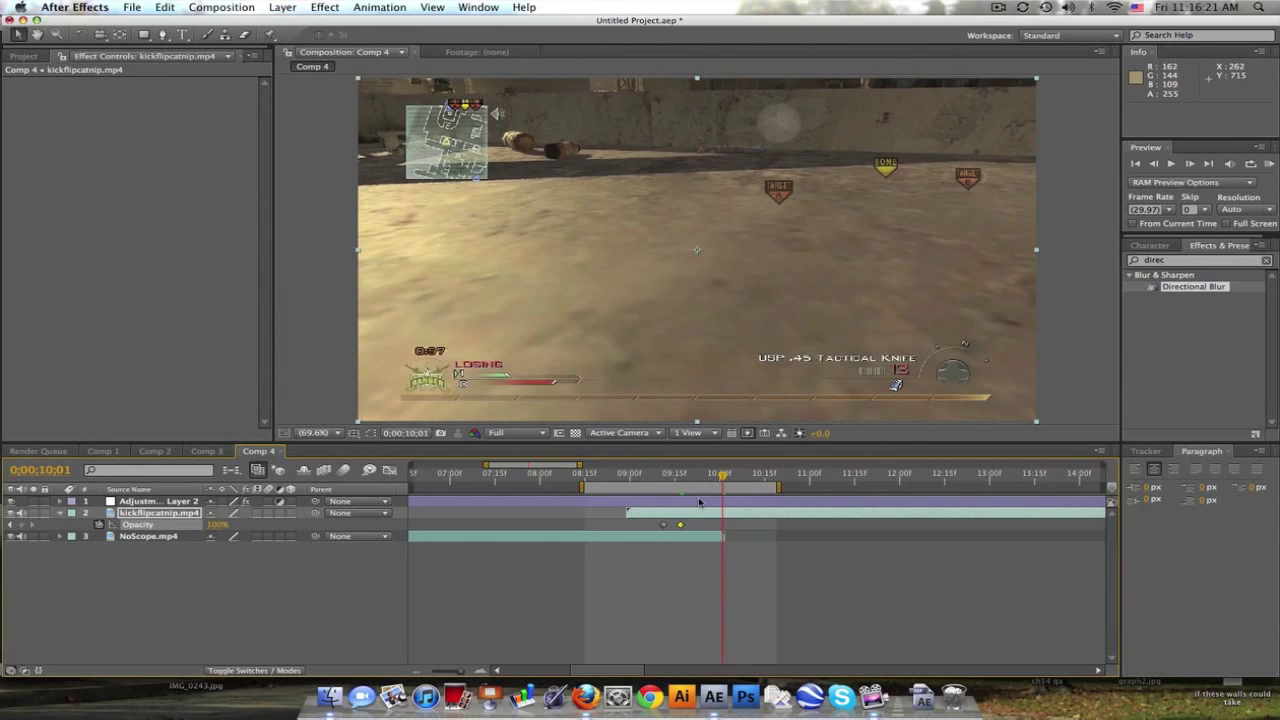
click(157, 501)
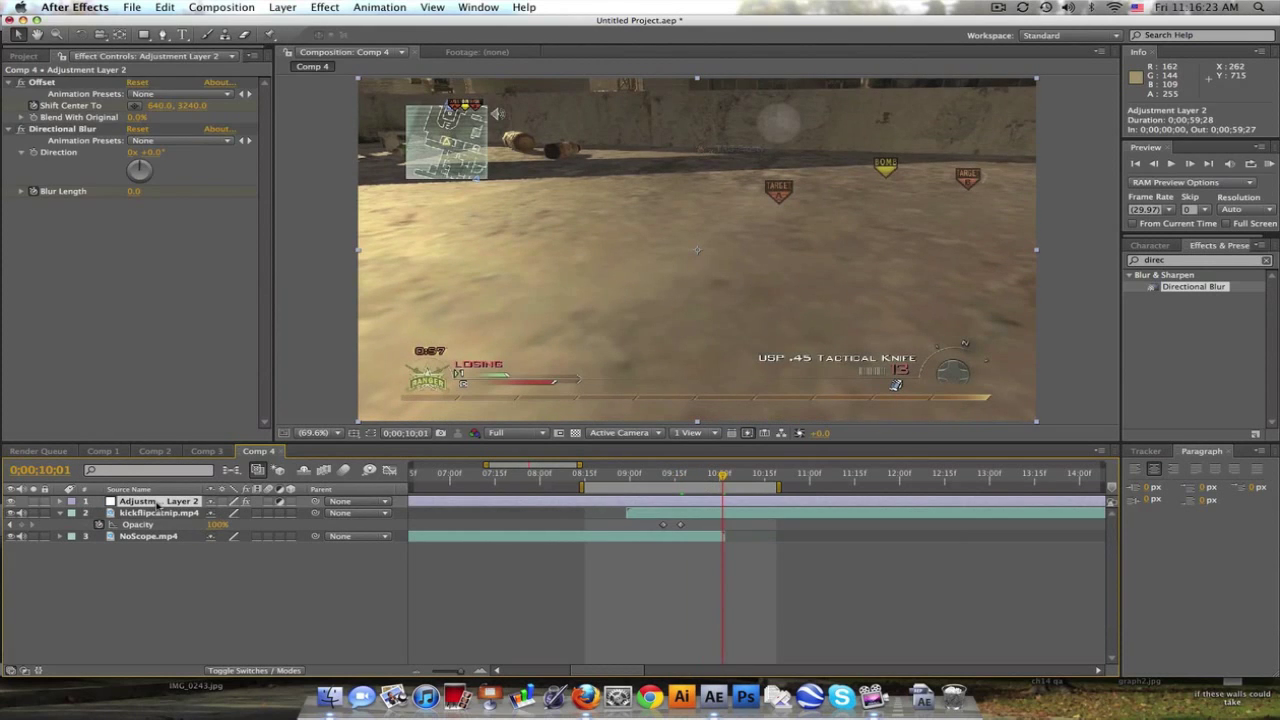
Step: Apply Easy Ease to the adjustment layer's Shift Center To keyframes and view their speed graph
key(u)
click(177, 527)
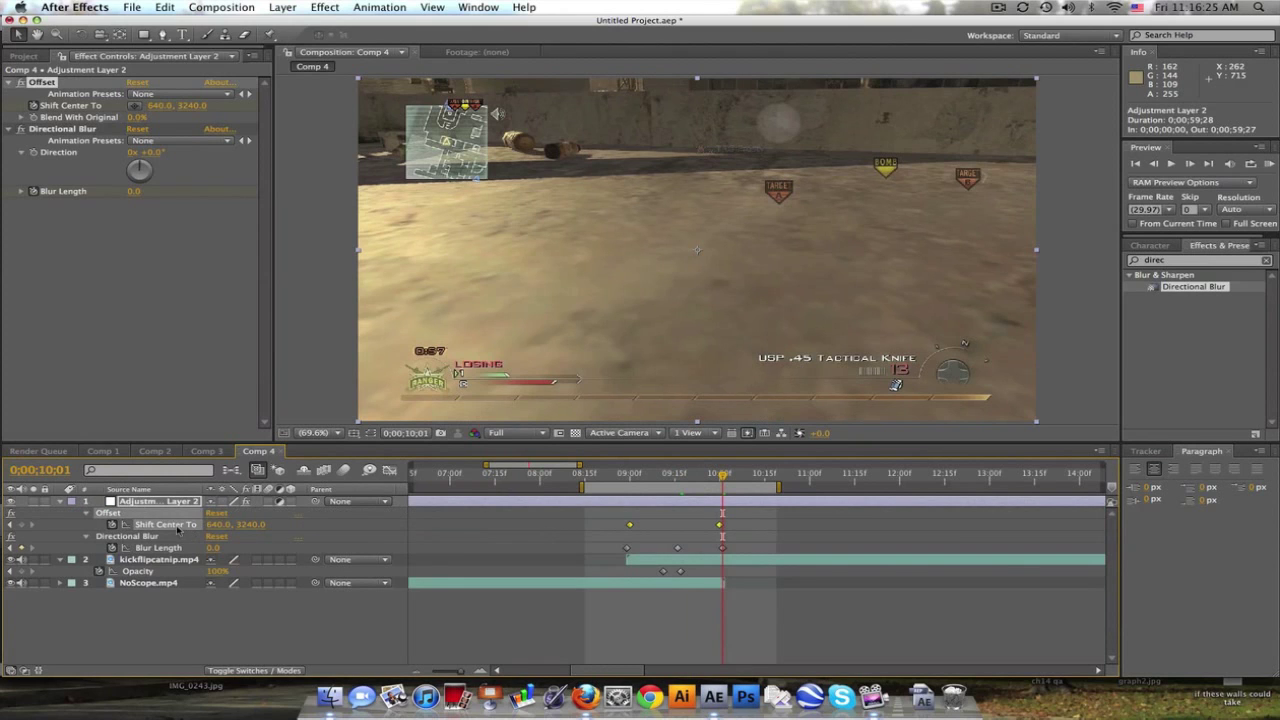
right_click(629, 524)
mouse_move(745, 663)
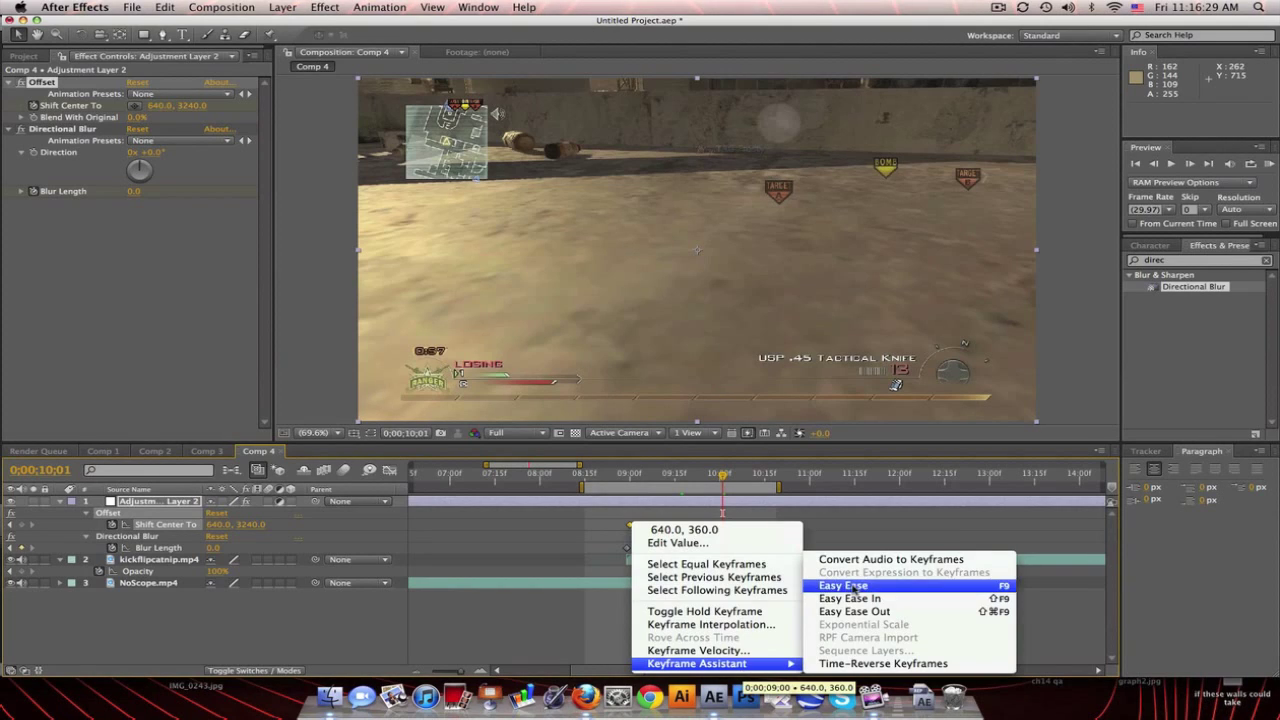
click(845, 591)
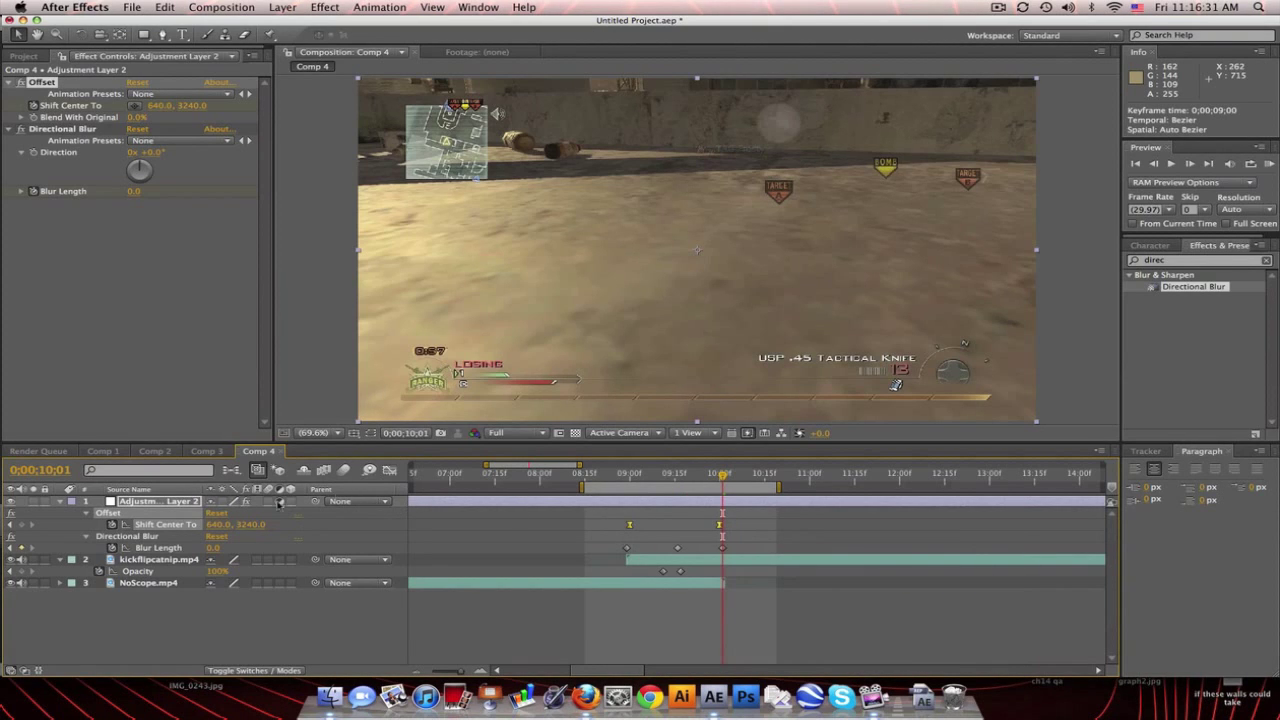
click(390, 470)
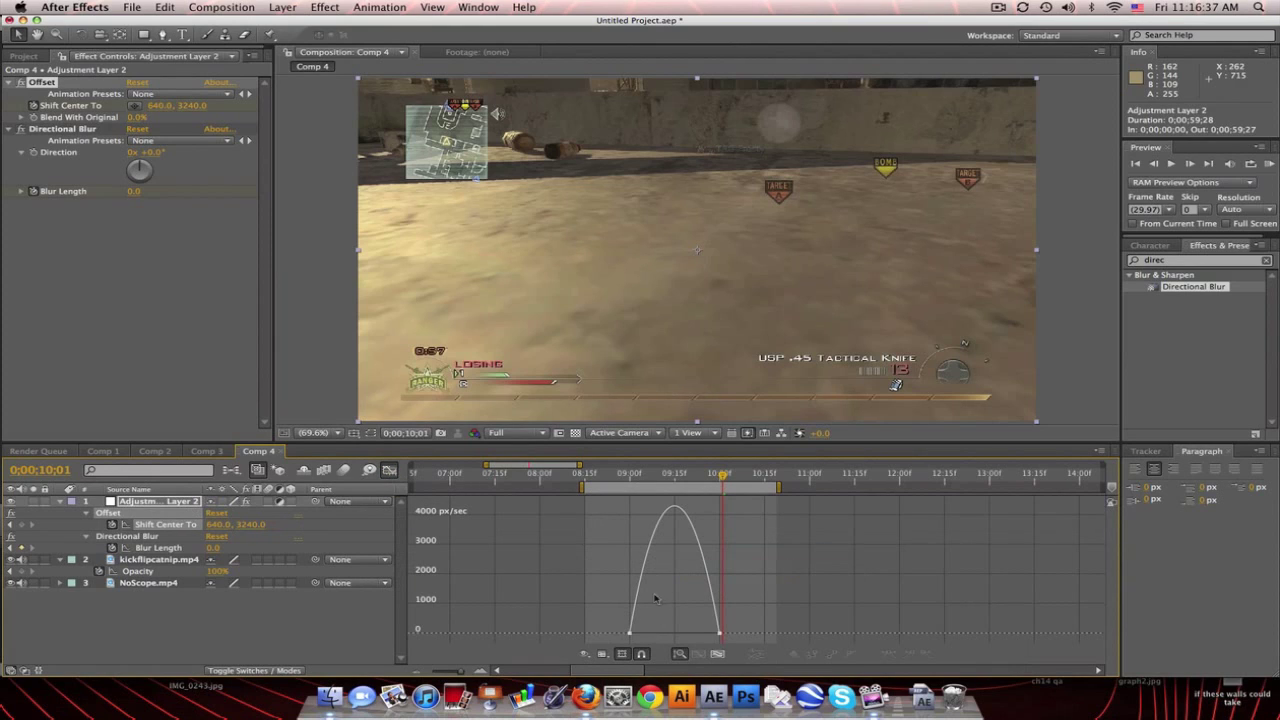
Step: Pull the slide keyframes' influence handles inward so speed peaks near 13,000 px/sec
click(630, 633)
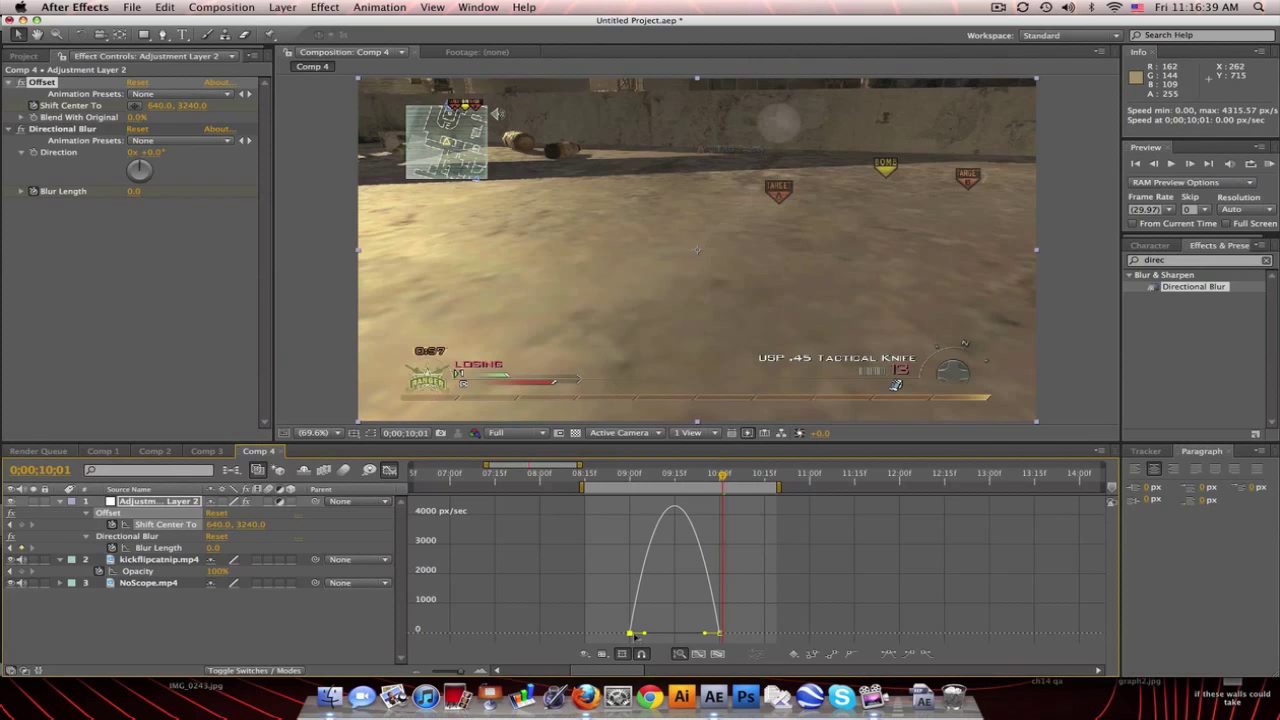
drag(650, 636, 688, 634)
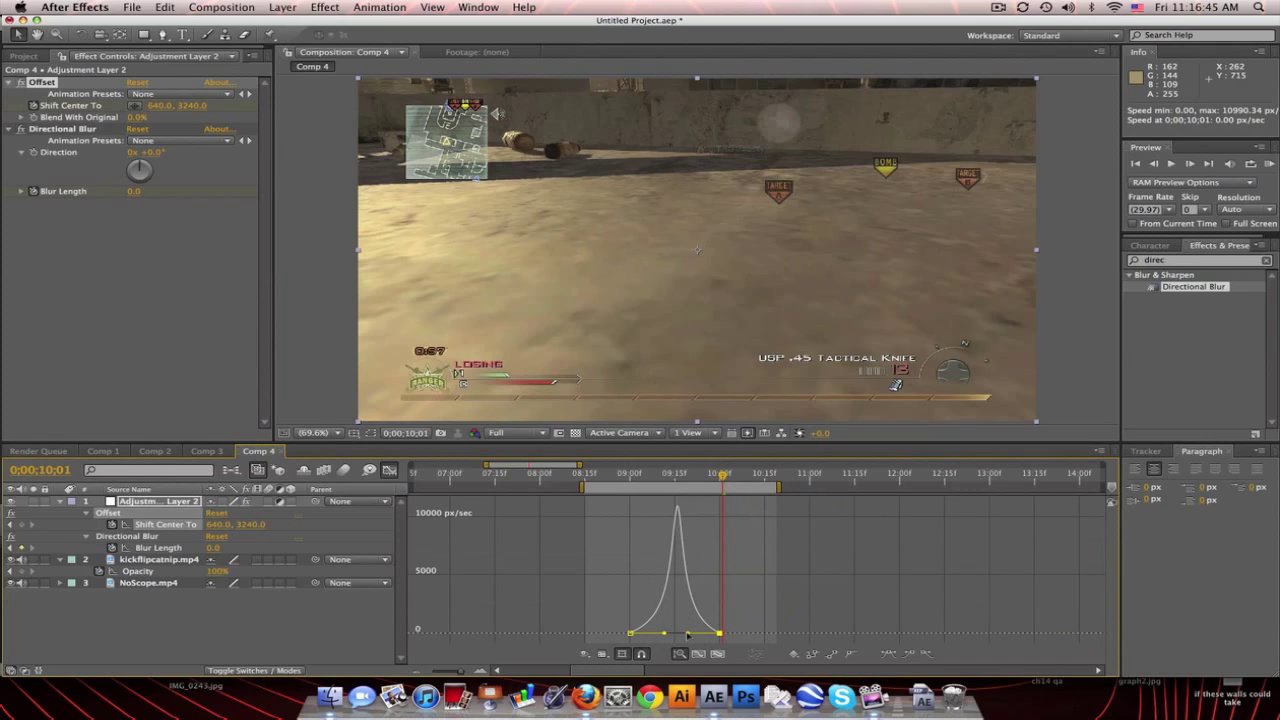
drag(687, 634, 683, 634)
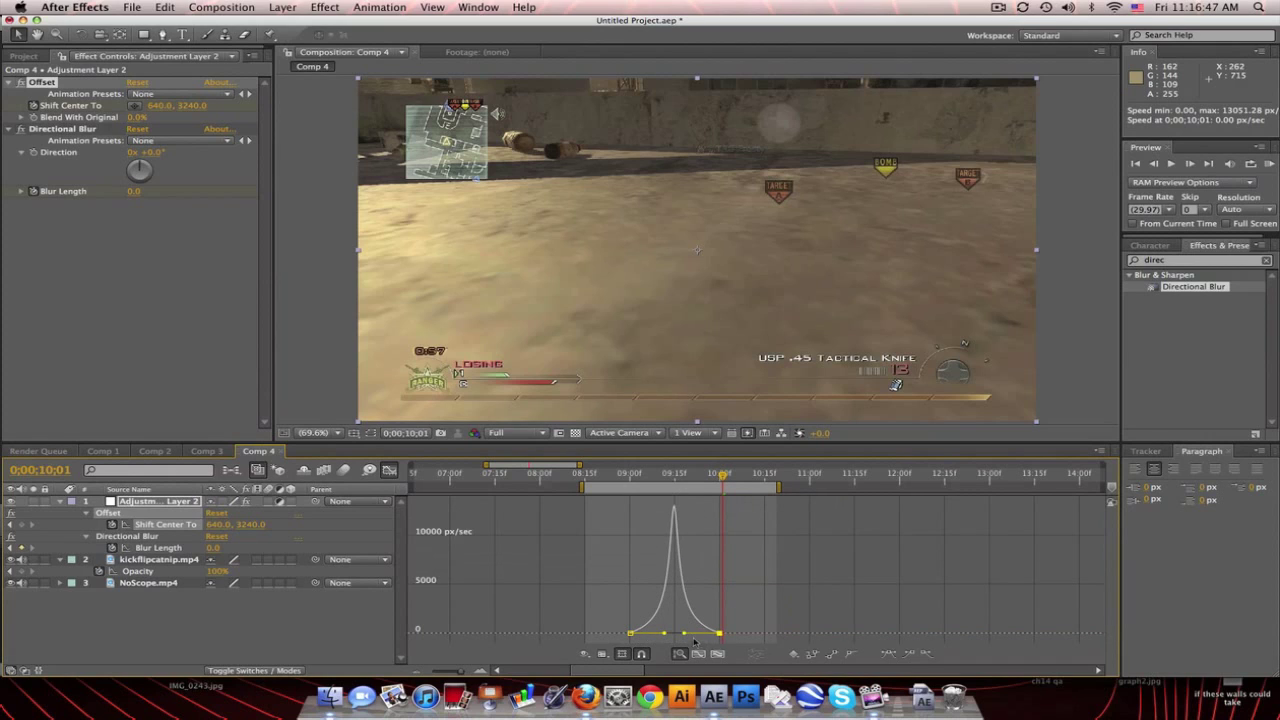
click(390, 471)
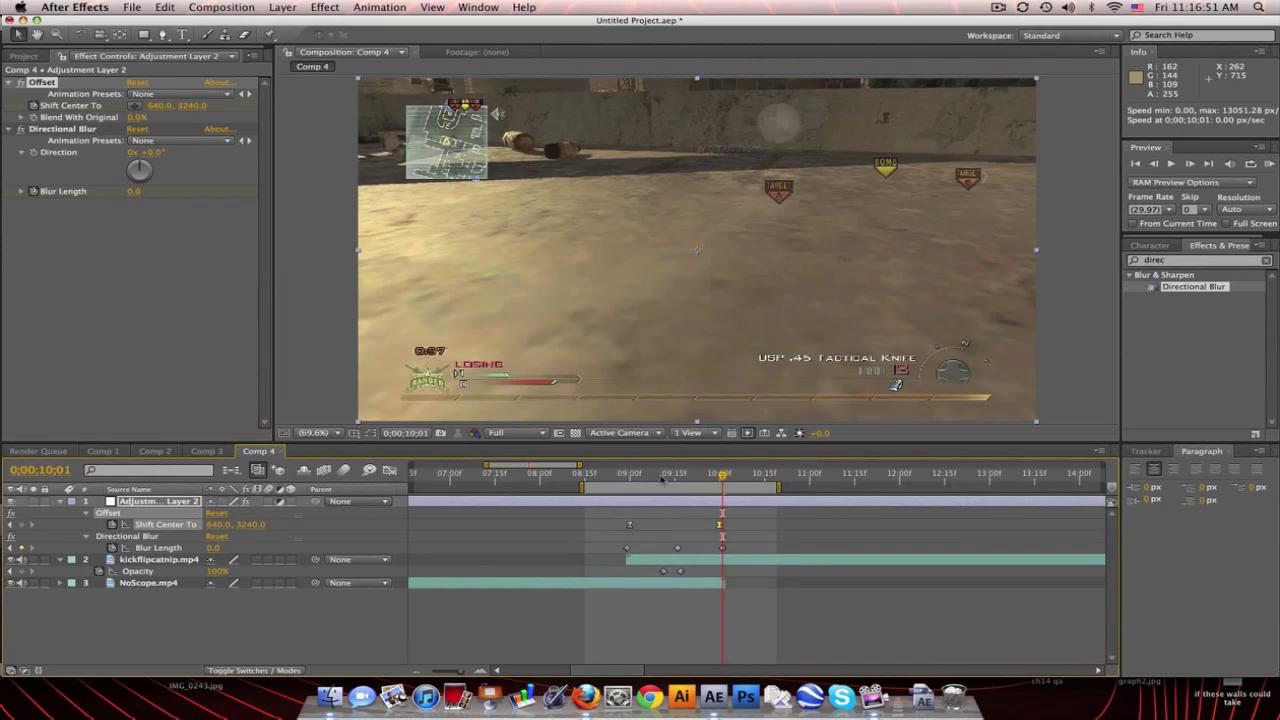
click(1141, 261)
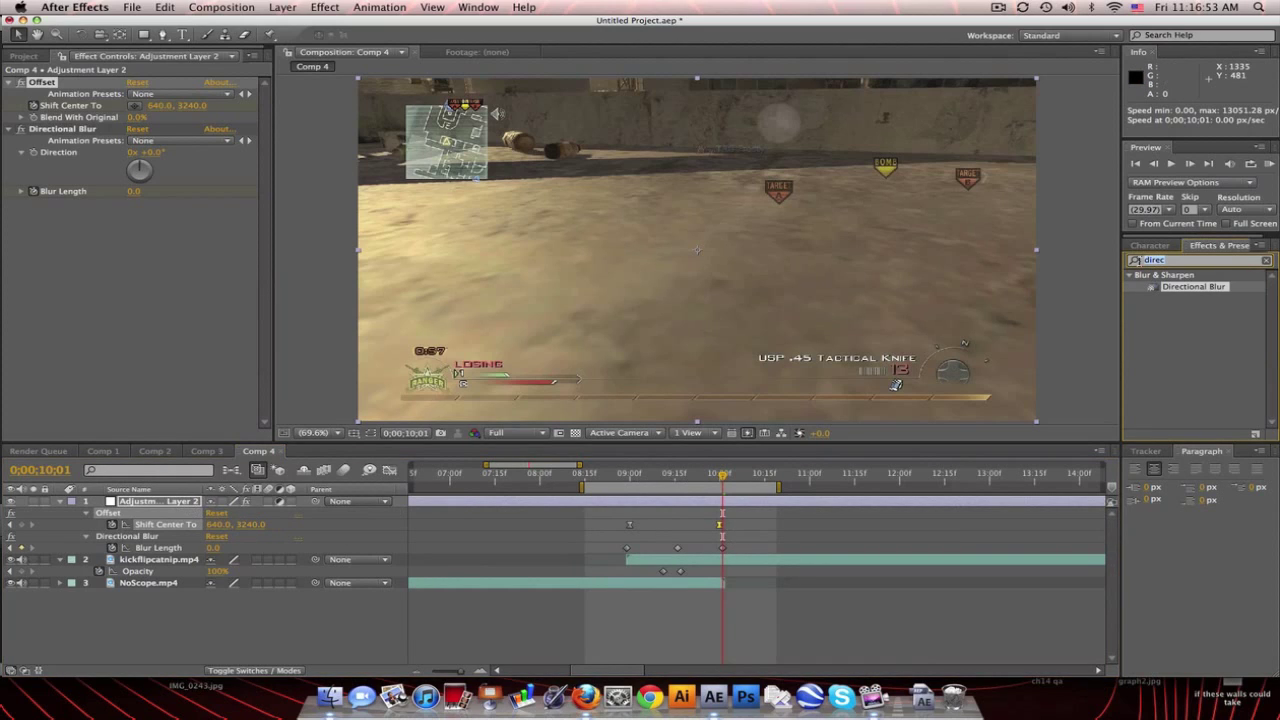
Step: Apply the Curves effect from Effects & Presets to Adjustment Layer 2
text(u)
key(BackSpace)
text(curves)
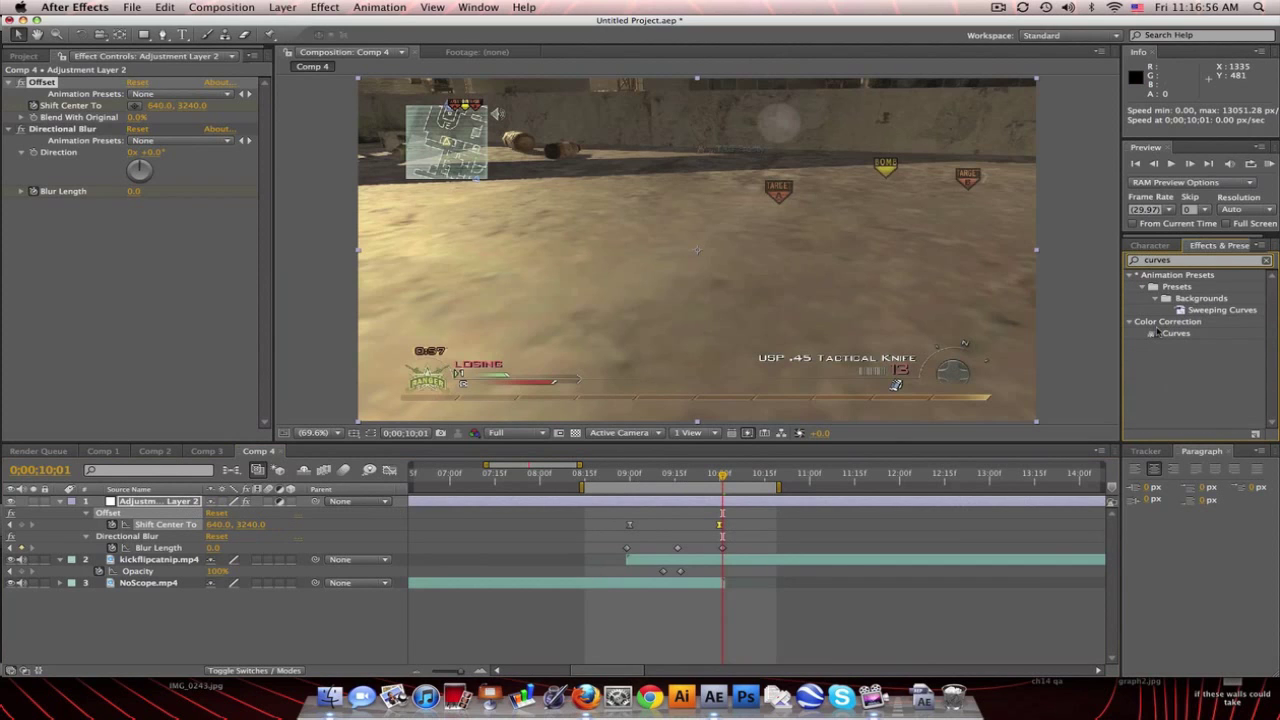
drag(1156, 333, 160, 302)
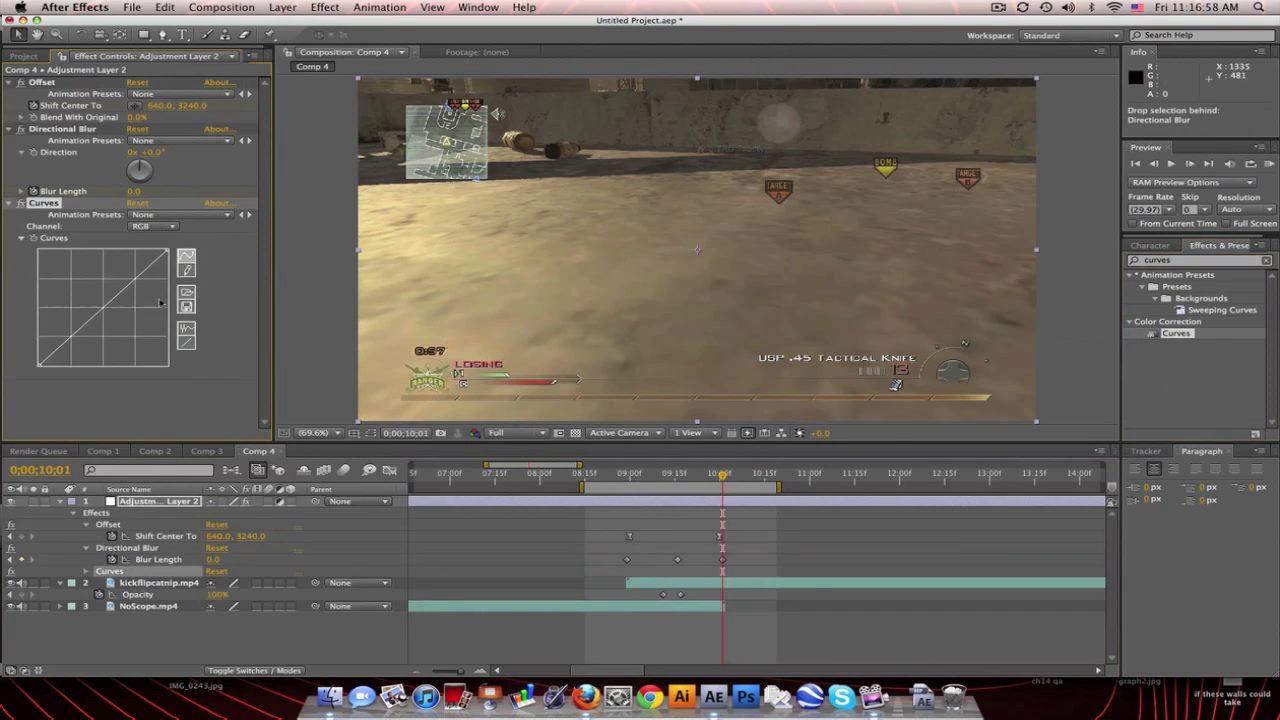
Step: Set Curves keyframes on the adjustment layer at 9;00 and 10;02
click(630, 474)
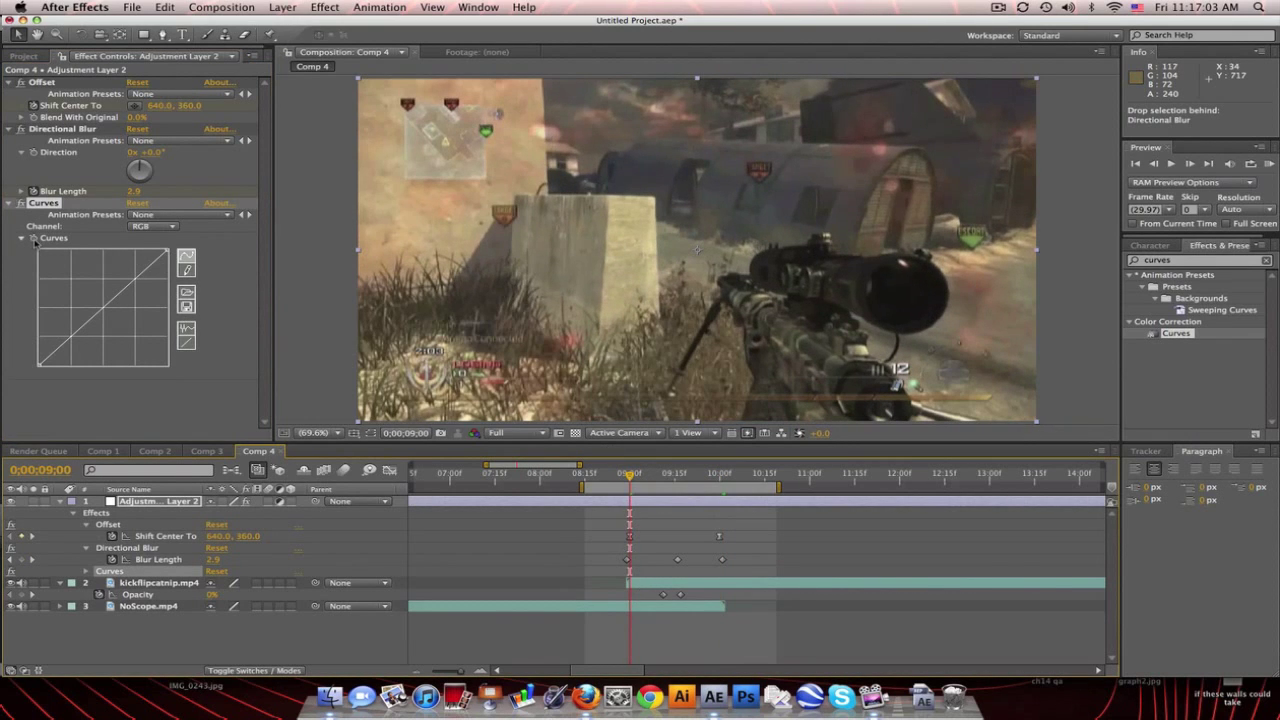
click(186, 502)
key(u)
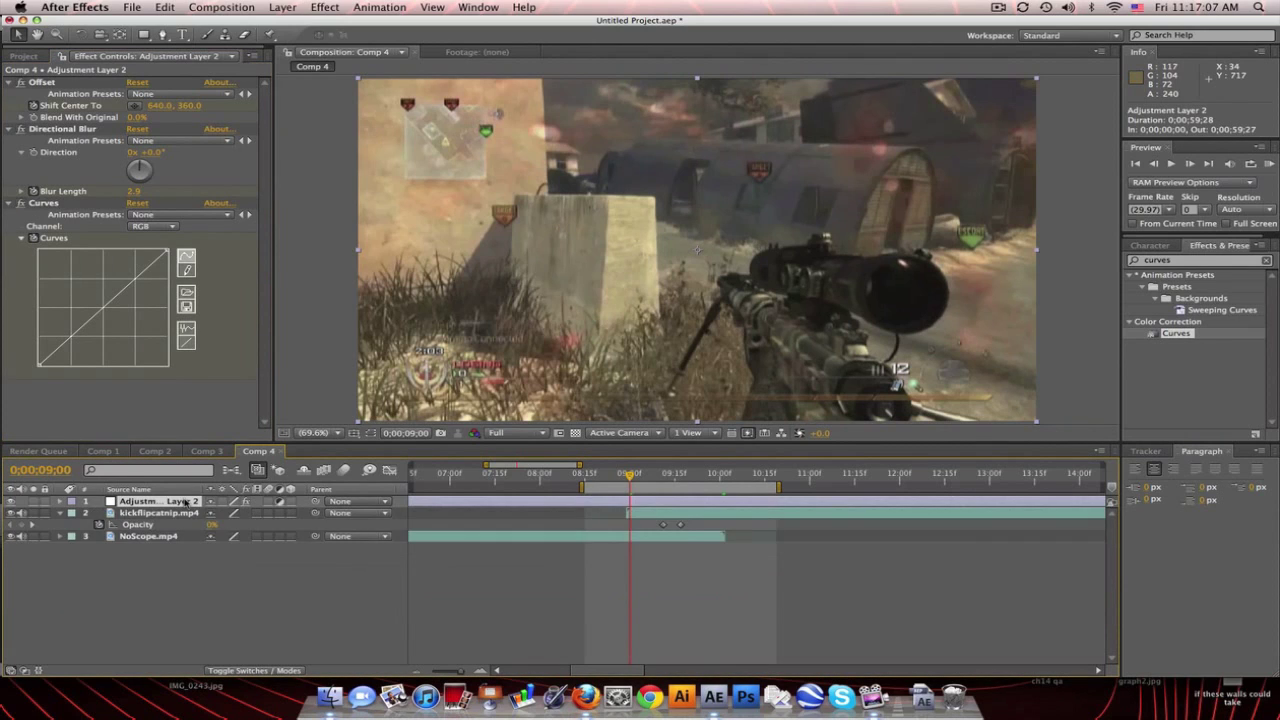
key(u)
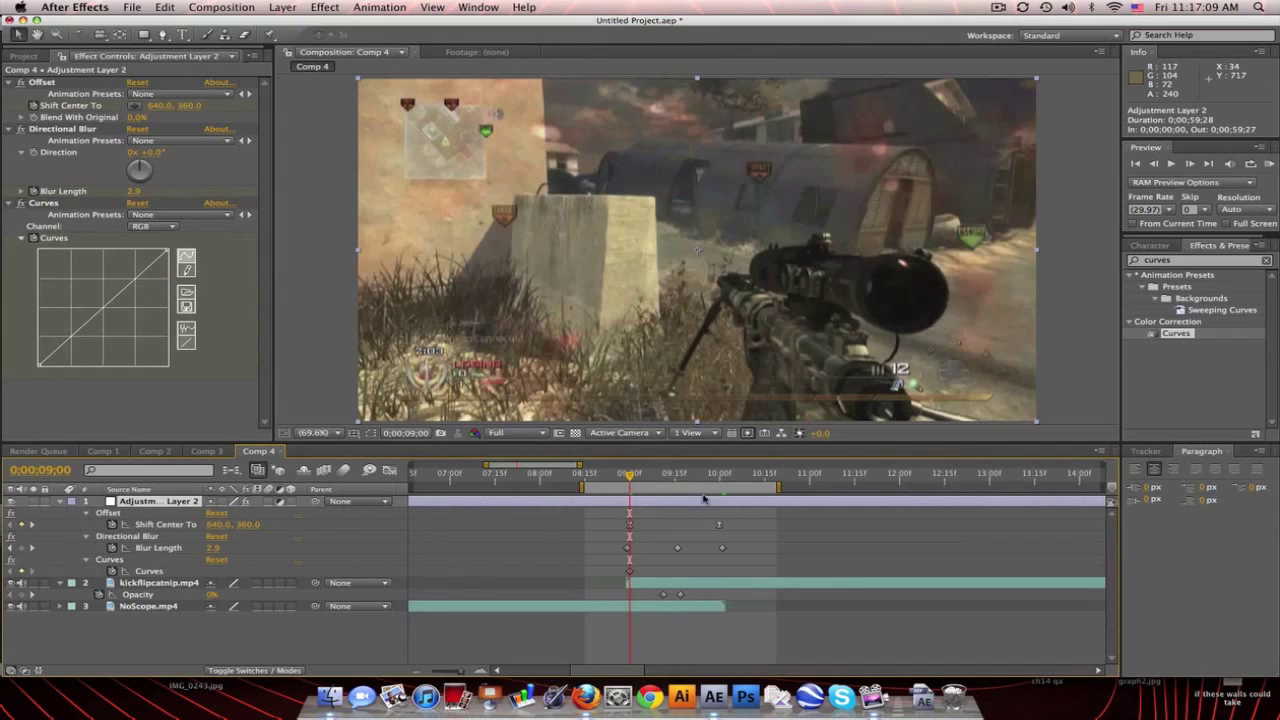
click(725, 474)
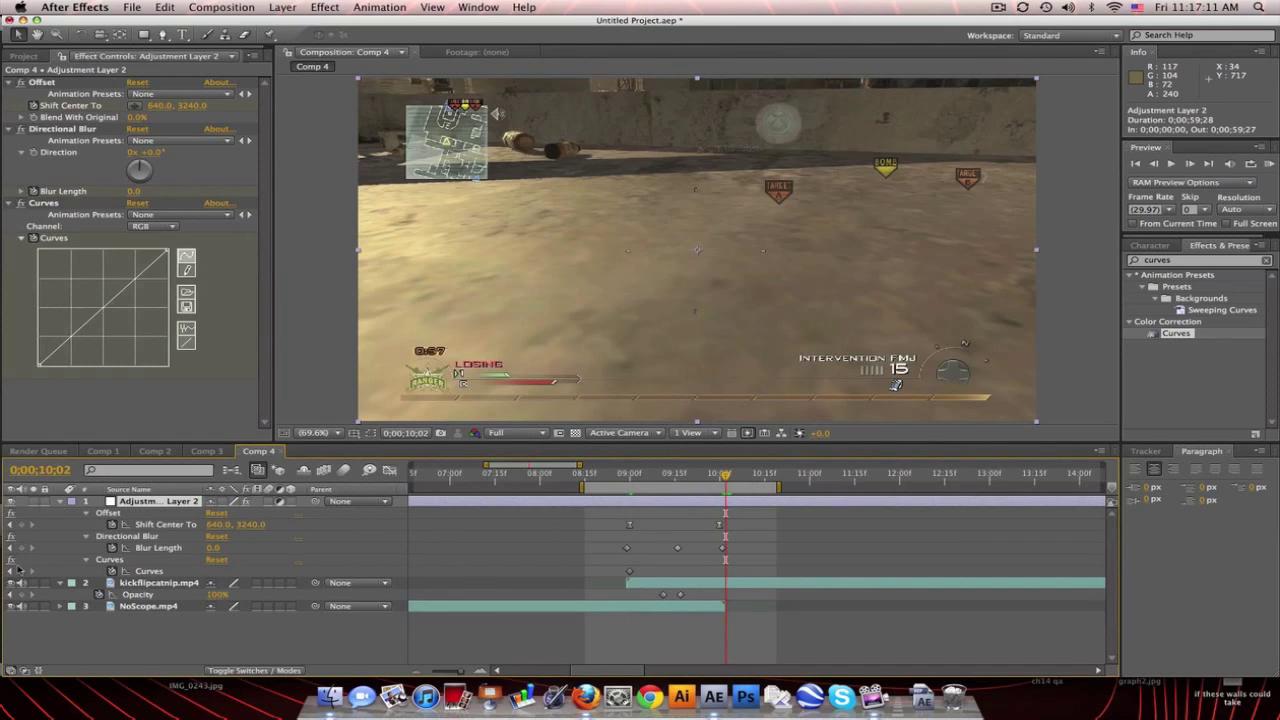
click(22, 571)
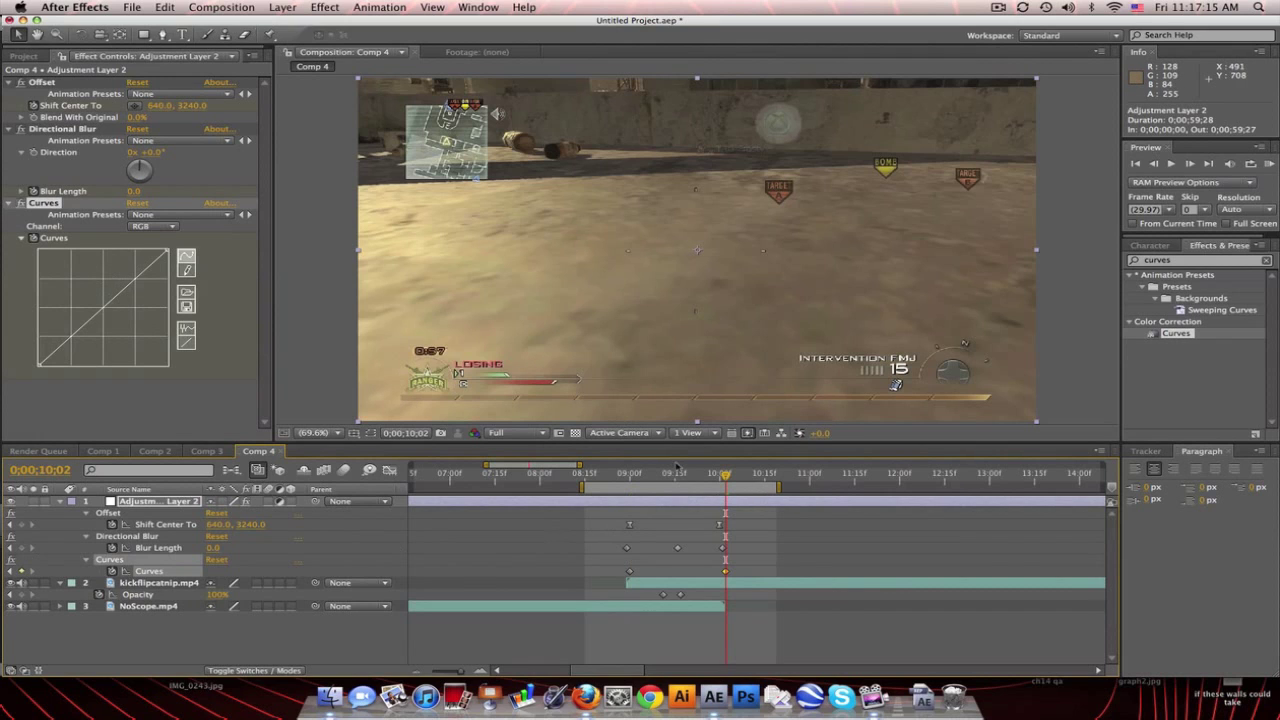
Step: Add a Curves keyframe at 9;16 and bend the RGB curve into a bright S
drag(692, 480, 677, 478)
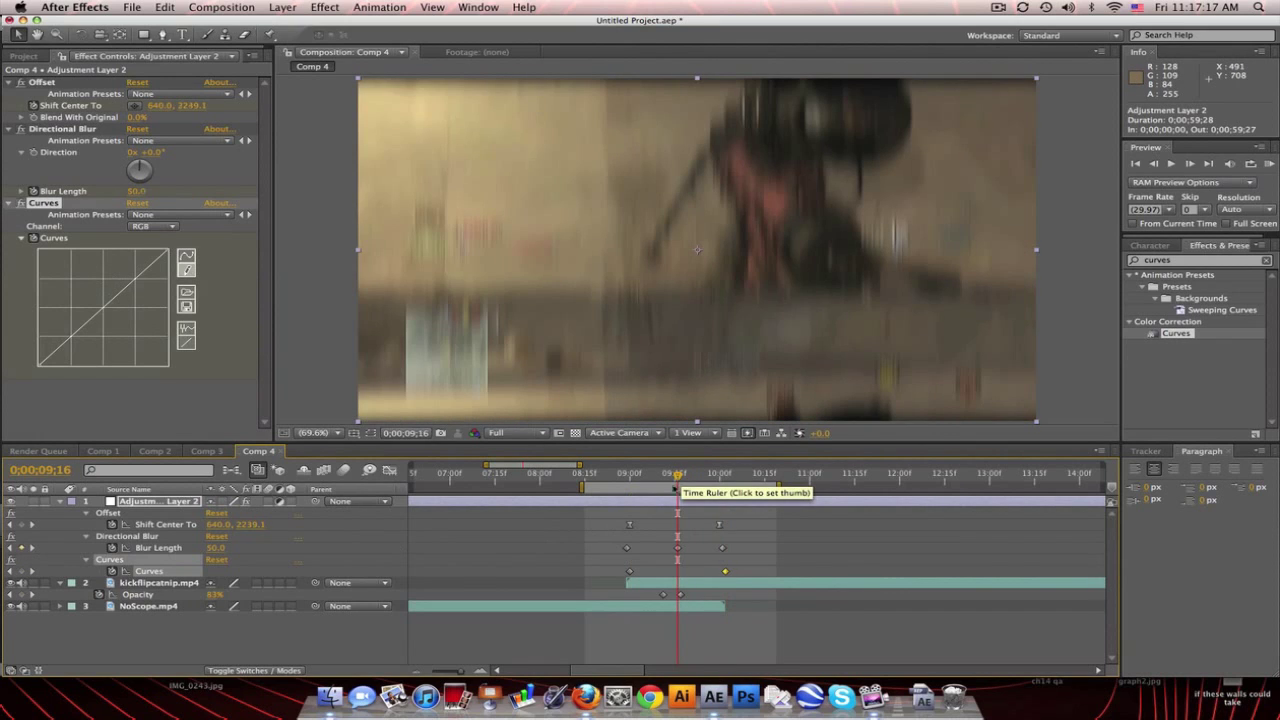
click(184, 260)
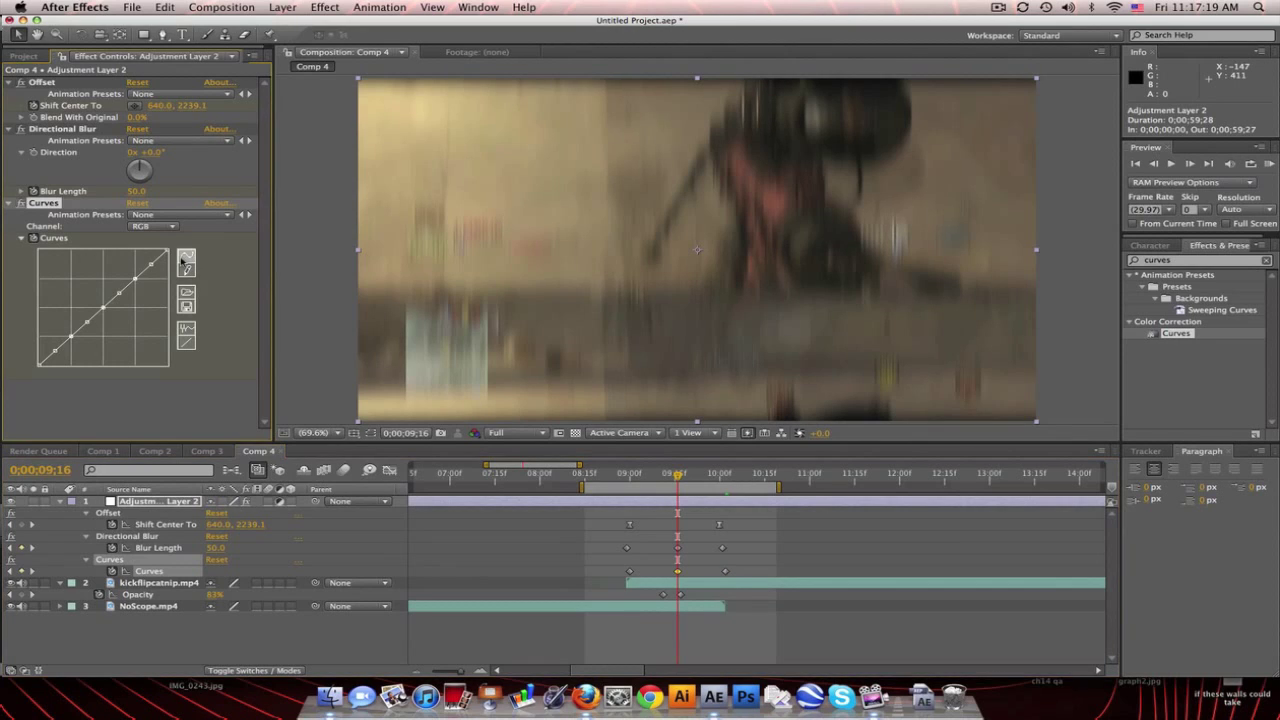
drag(100, 309, 30, 336)
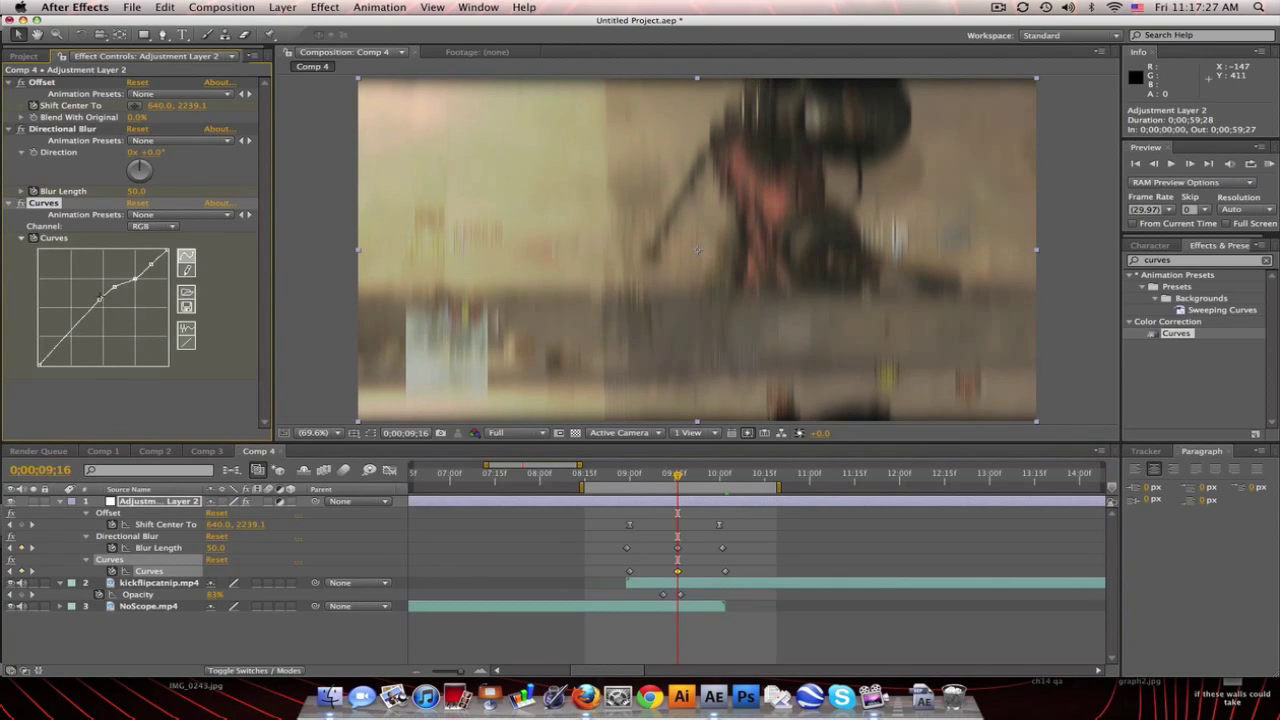
drag(113, 287, 201, 418)
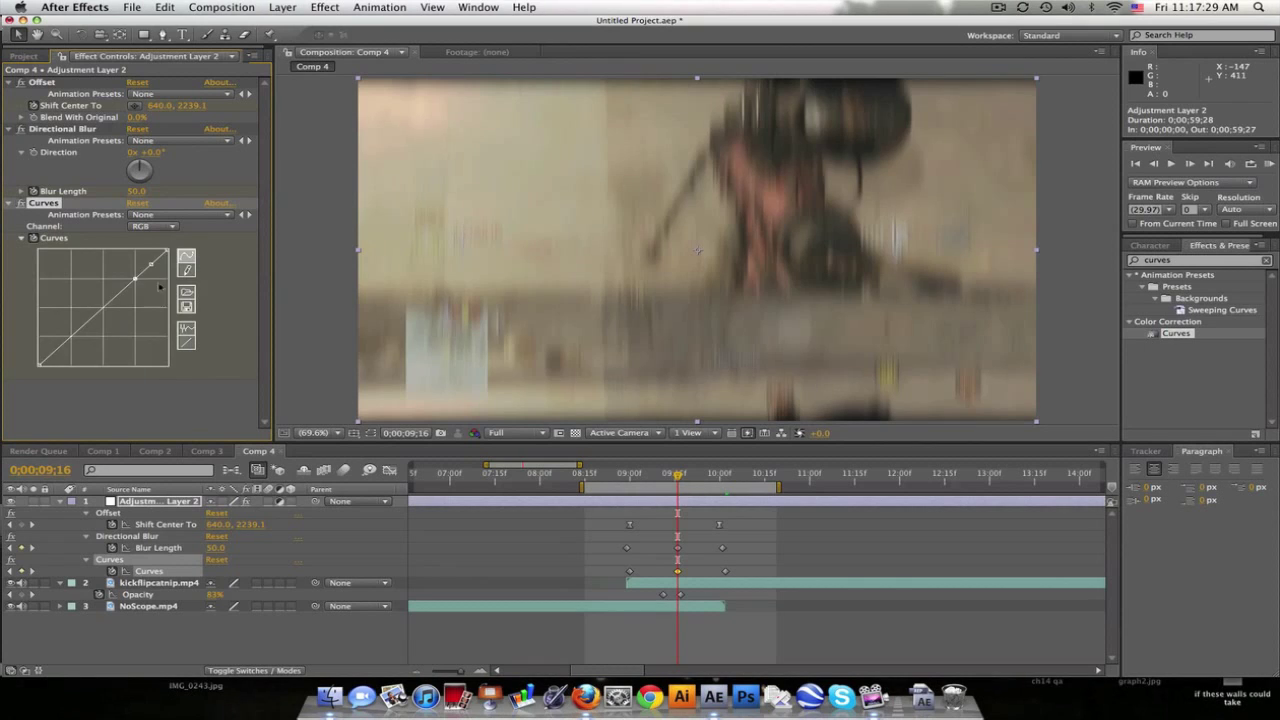
drag(101, 311, 94, 299)
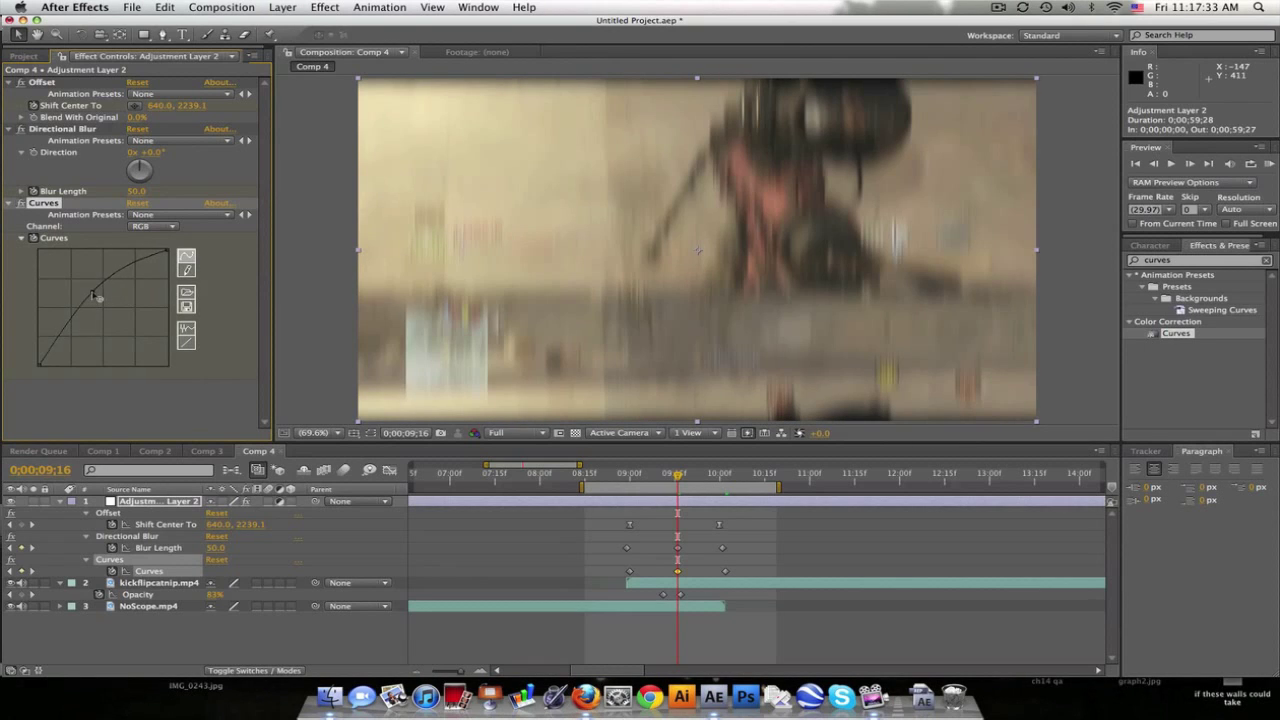
drag(94, 296, 94, 287)
click(68, 323)
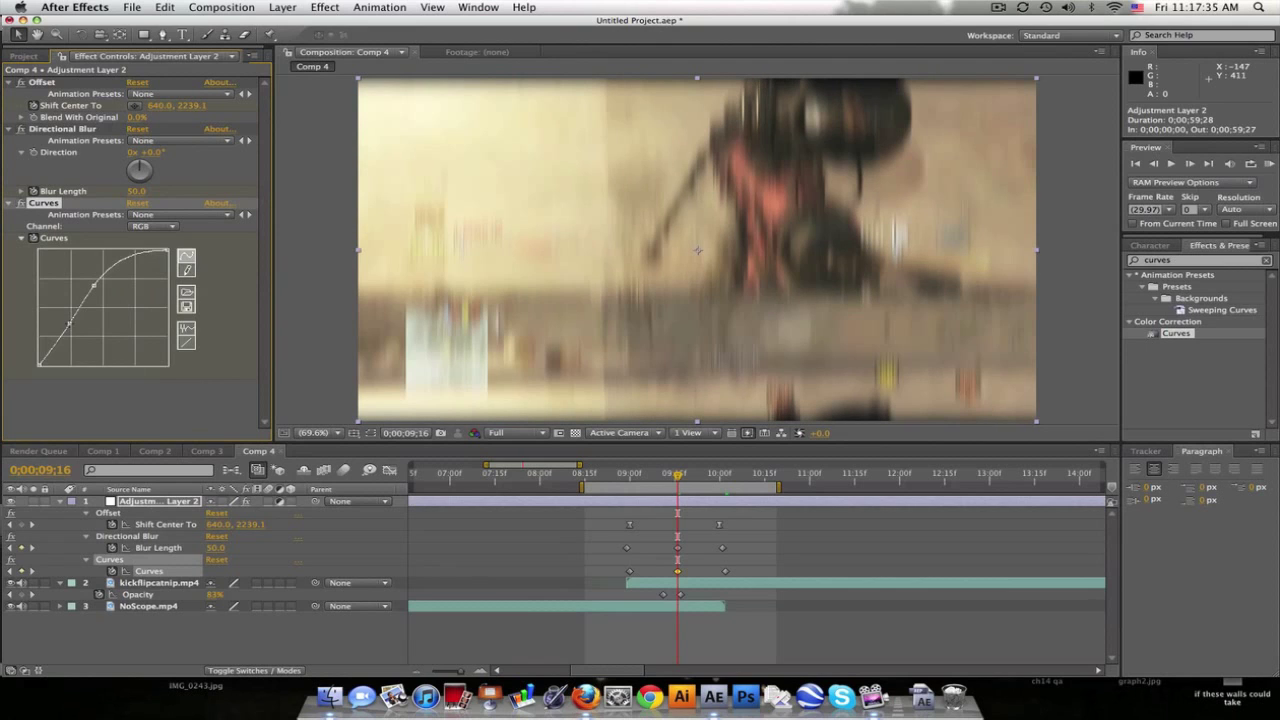
Step: Switch Curves to the Blue channel and pull it upward for a purple tint
click(158, 227)
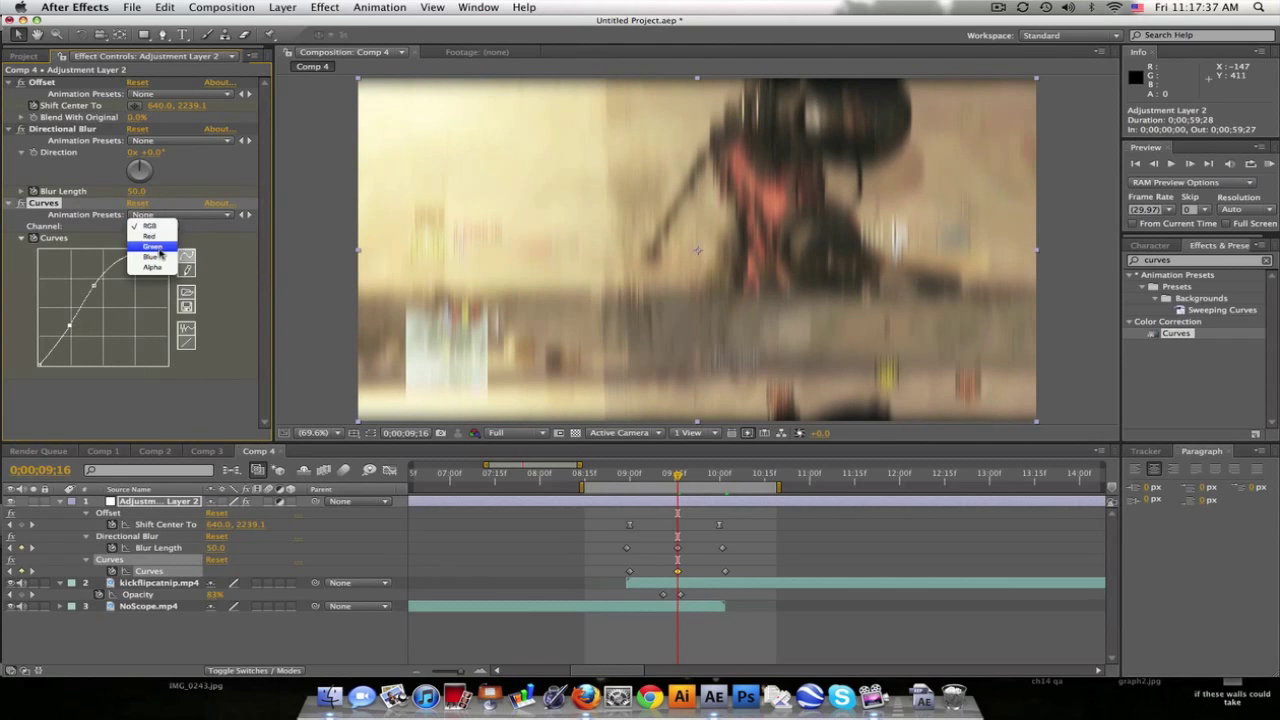
click(152, 257)
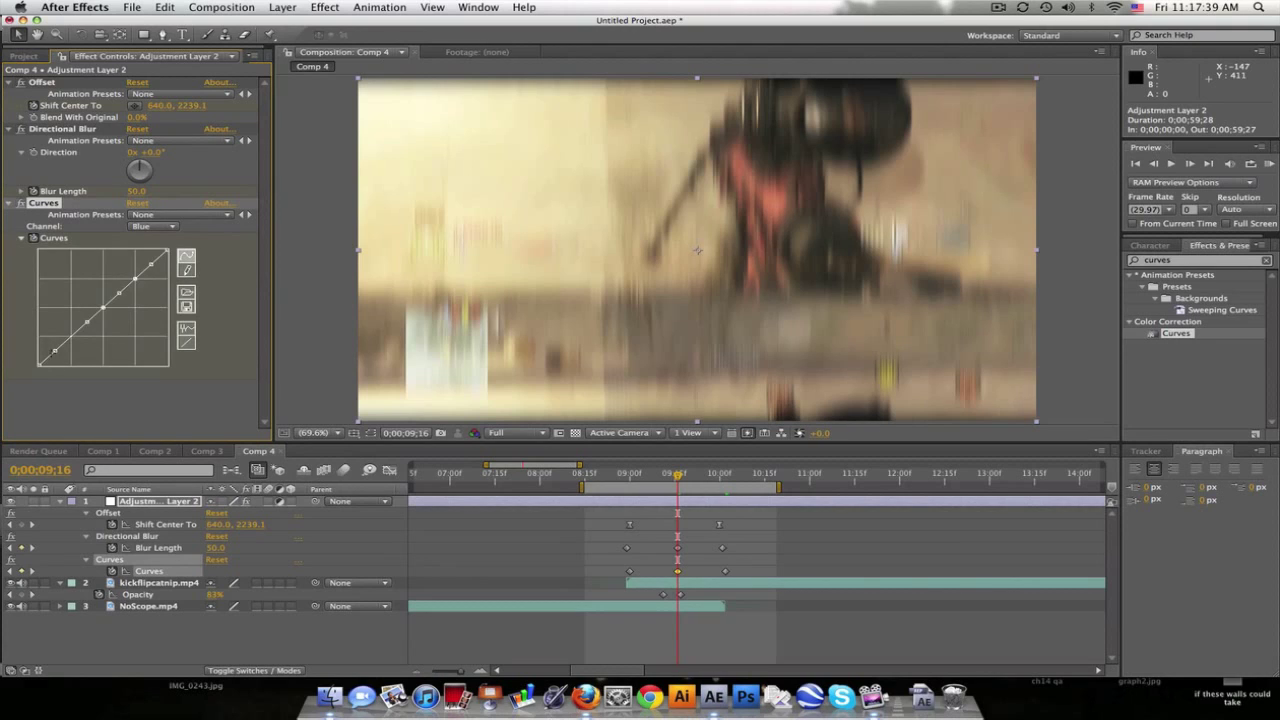
drag(54, 351, 86, 373)
drag(110, 310, 138, 272)
click(118, 288)
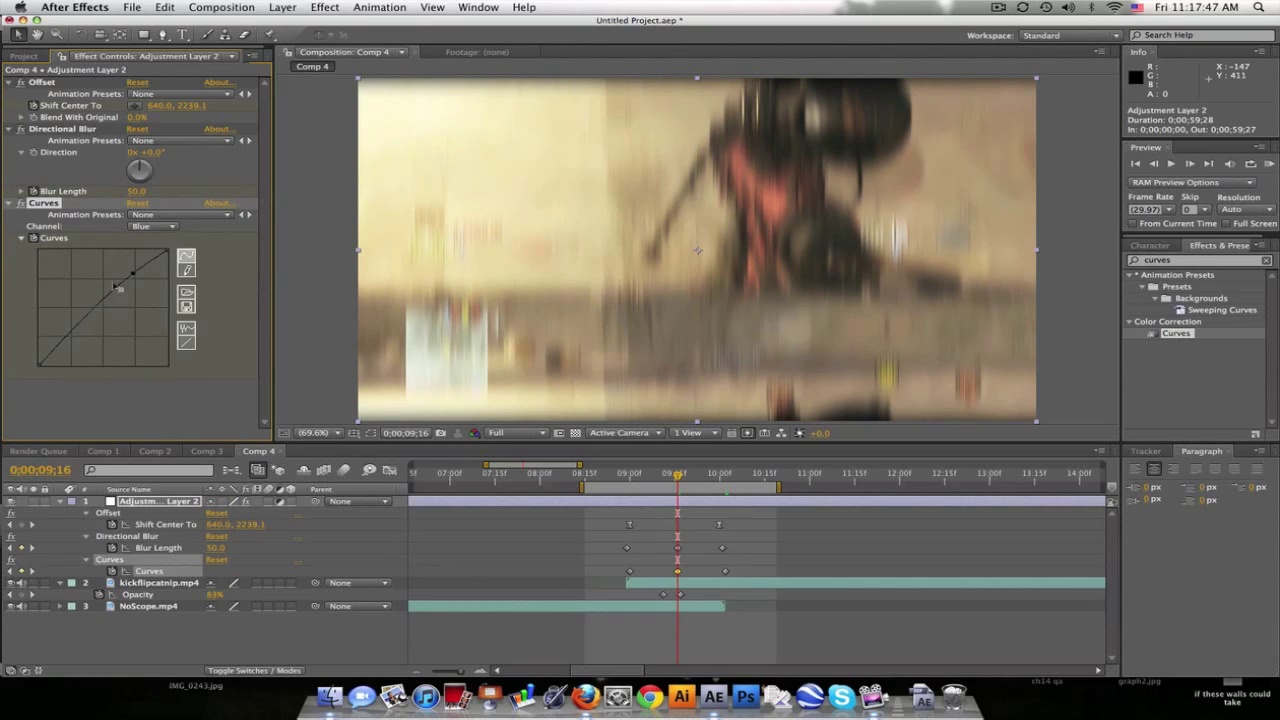
drag(117, 288, 97, 291)
click(1269, 163)
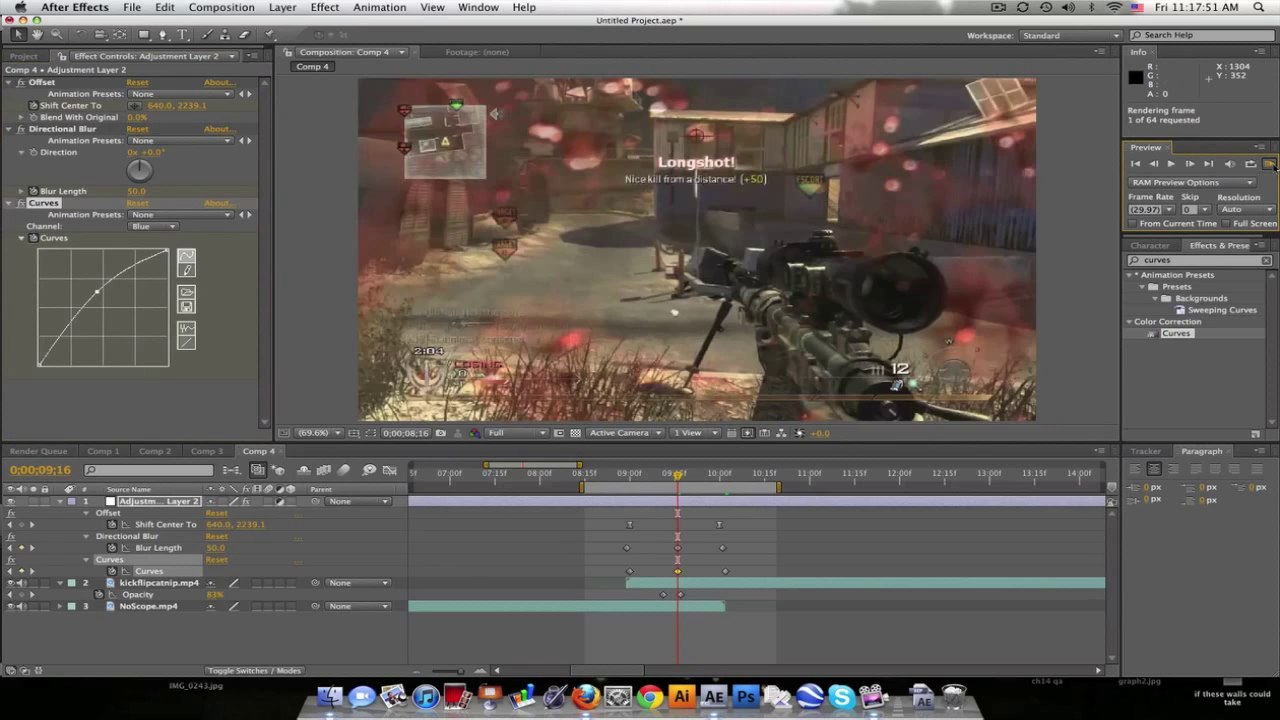
Step: RAM-preview the transition at Half resolution and scrub through the blurred purple flash
click(1269, 163)
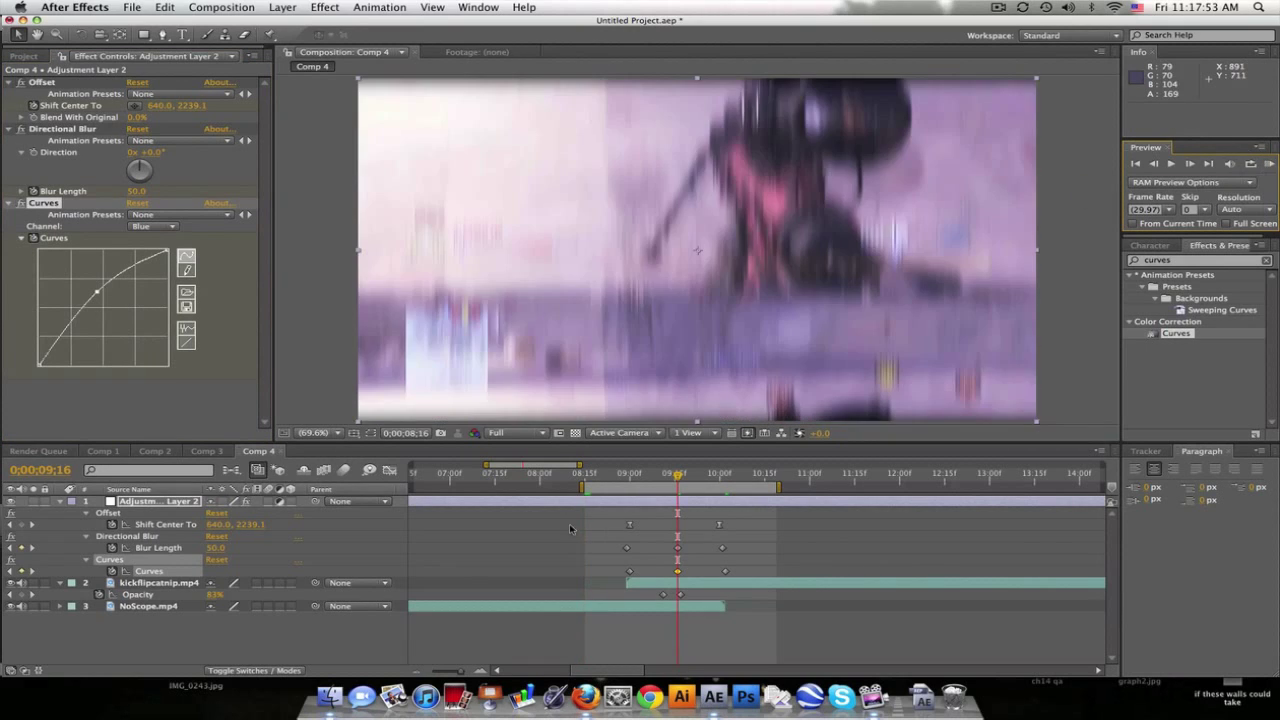
click(517, 432)
click(527, 485)
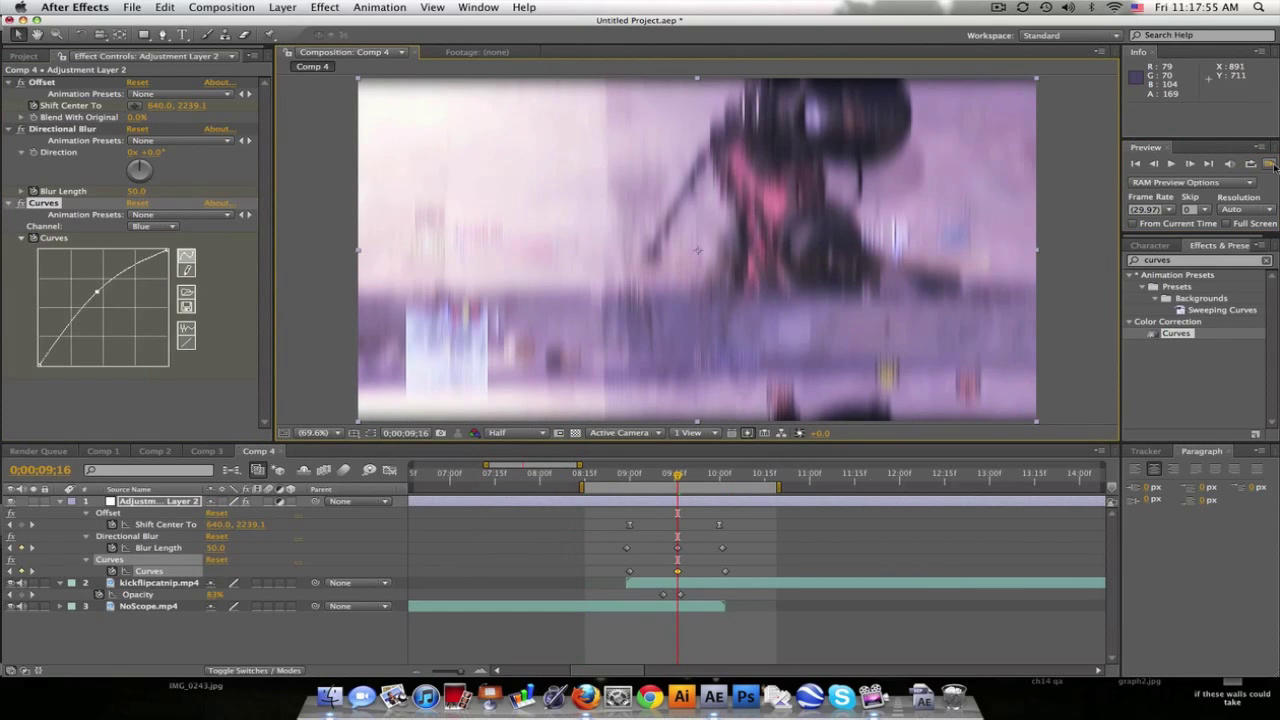
click(1269, 163)
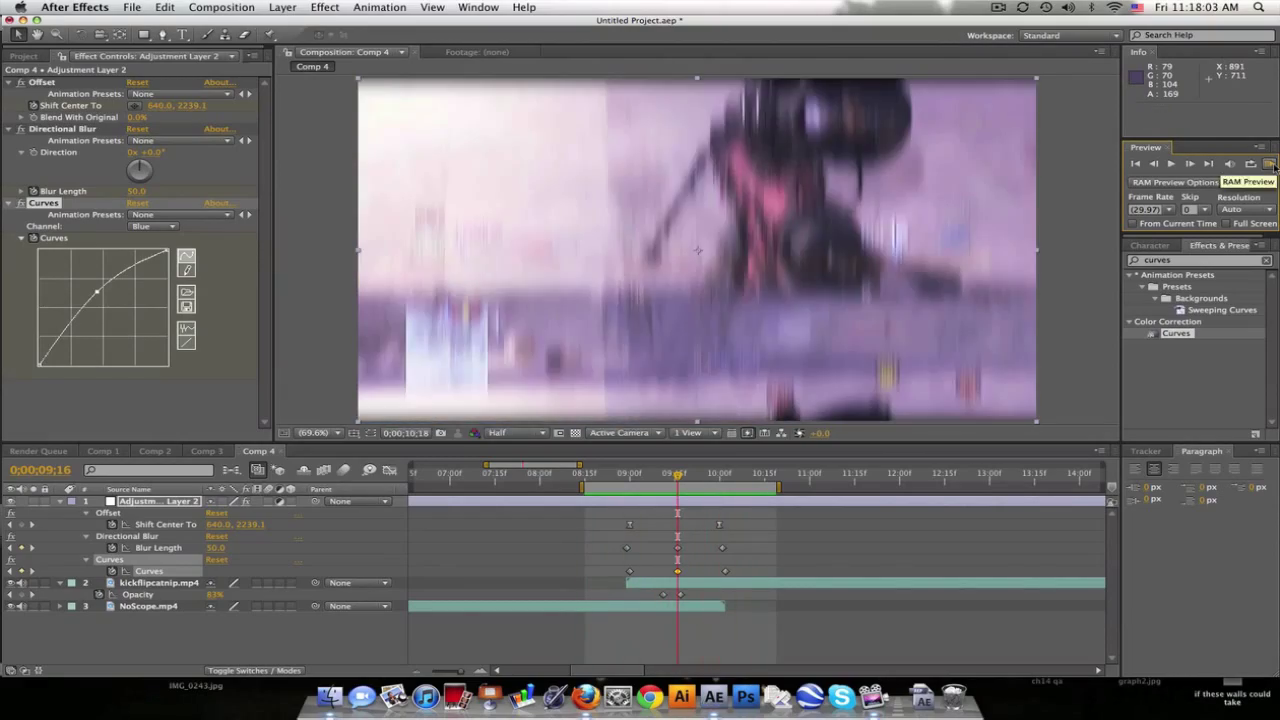
click(621, 473)
drag(621, 473, 734, 473)
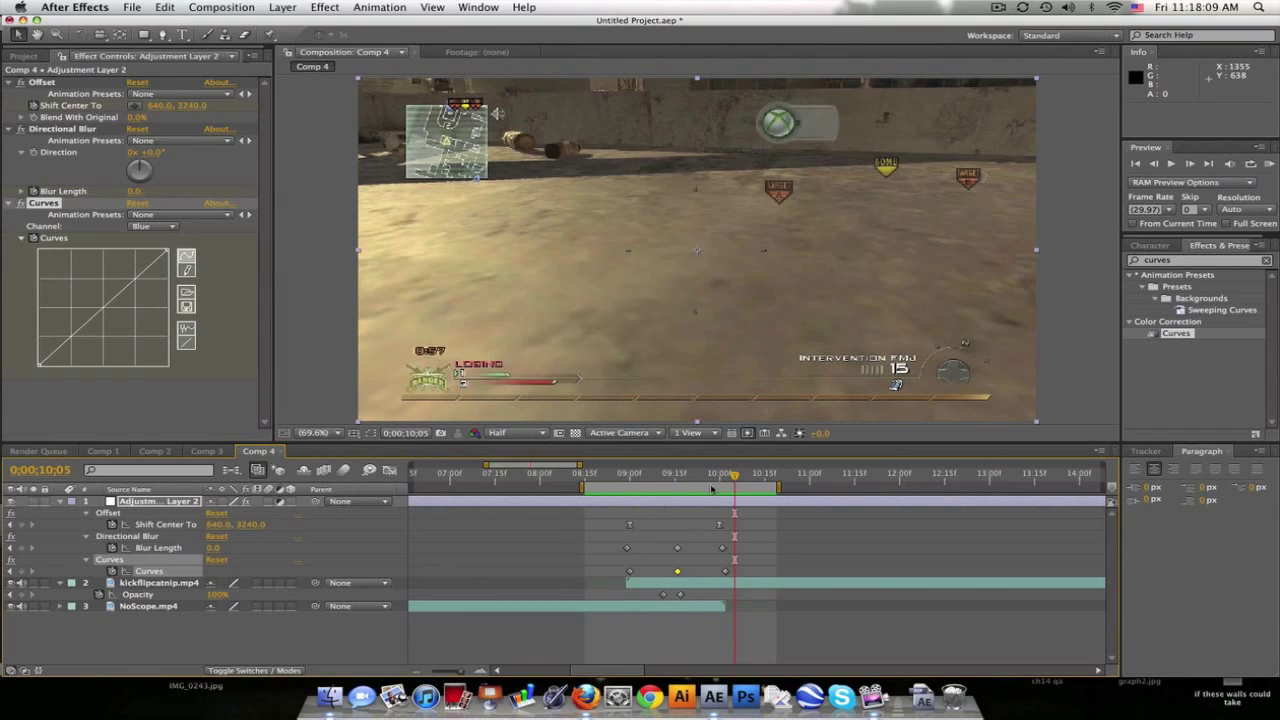